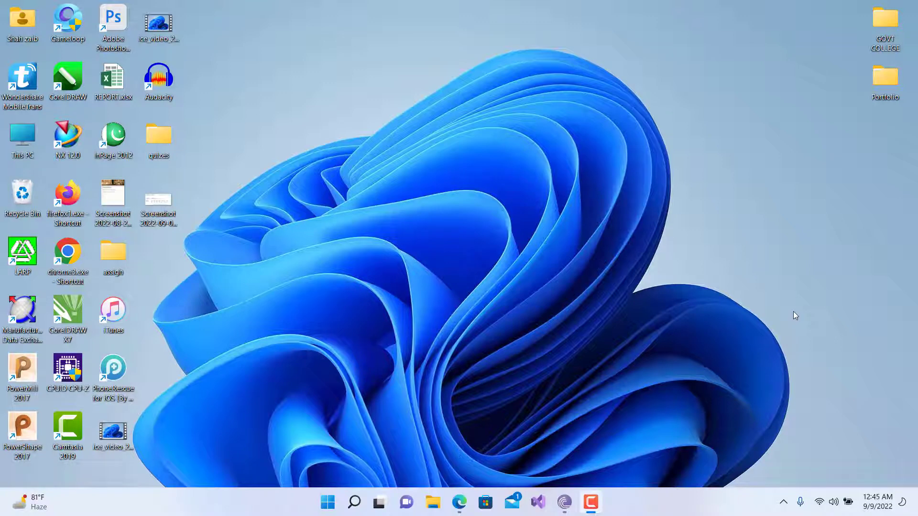
# Open the browser and go to the Canva website through a Google search for "canva"
pyautogui.click(459, 501)
pyautogui.click(334, 221)
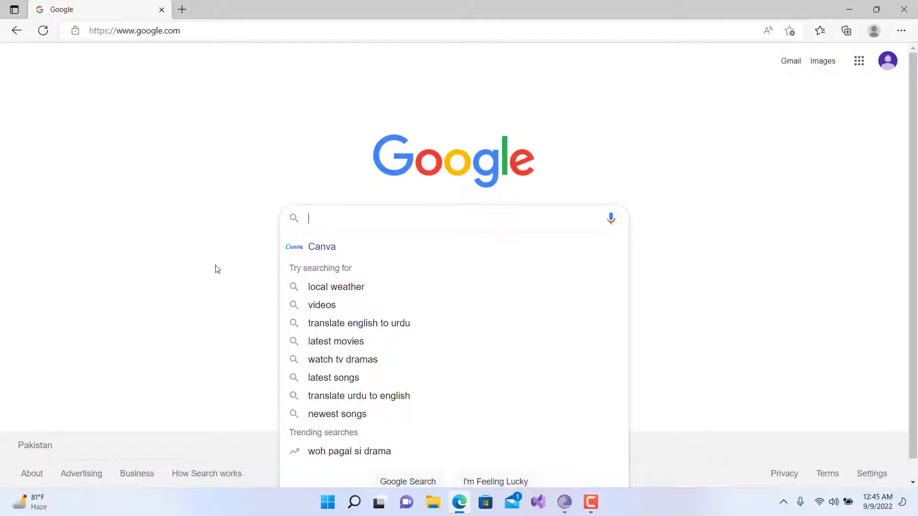
pyautogui.write('canva')
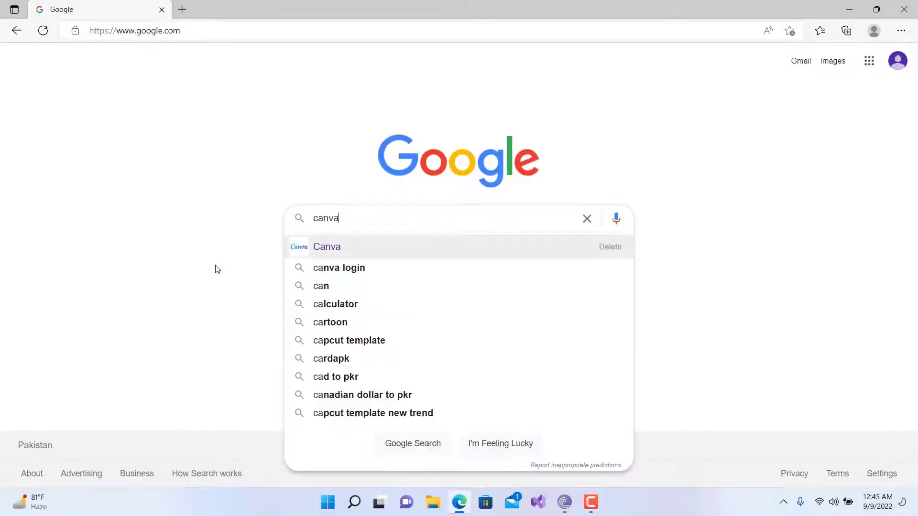
pyautogui.press('Return')
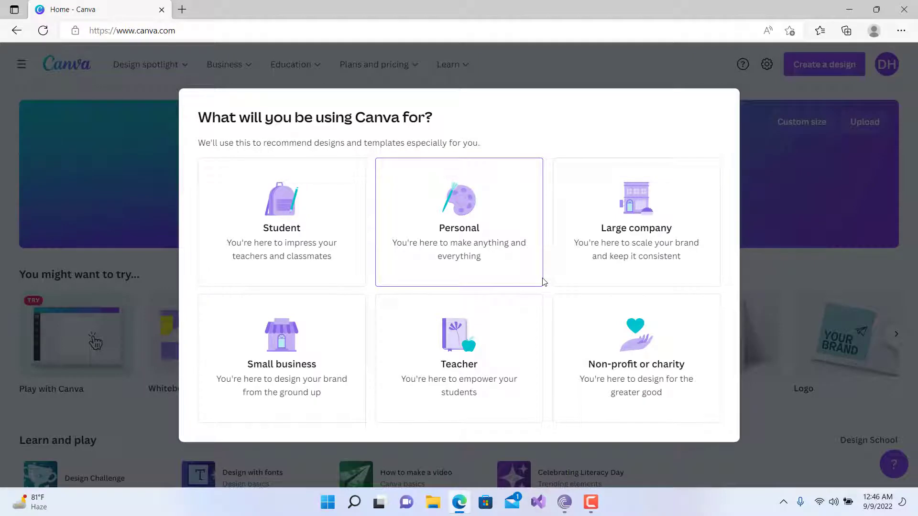
# Complete Canva's onboarding questions by choosing Student and University, and dismiss the remaining onboarding dialog
pyautogui.click(306, 255)
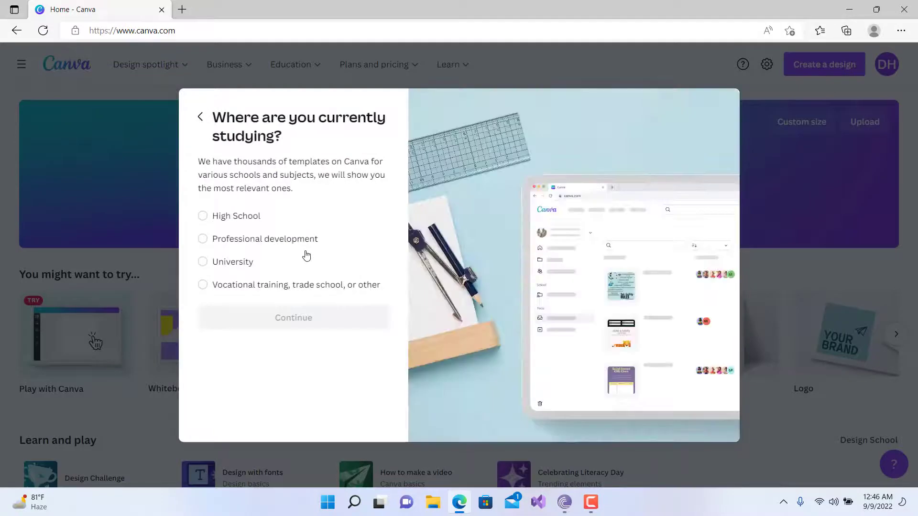
pyautogui.click(221, 217)
pyautogui.click(235, 269)
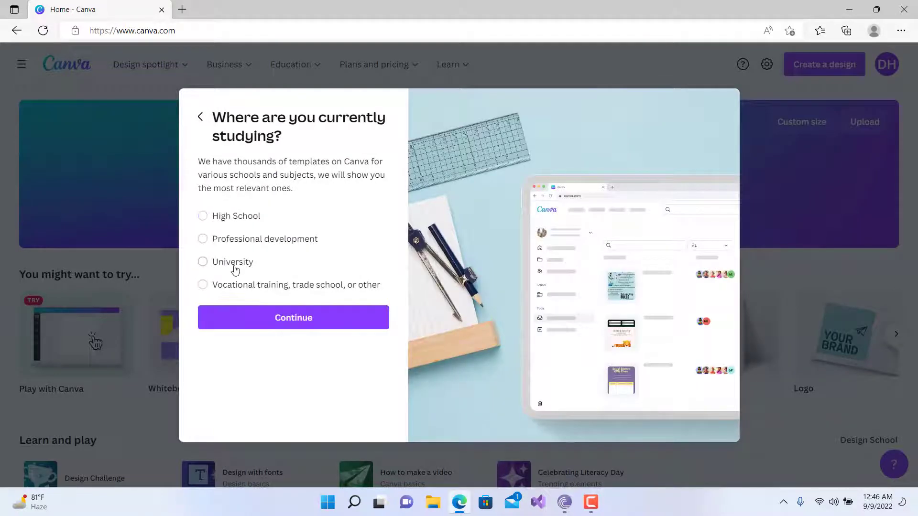
pyautogui.click(271, 320)
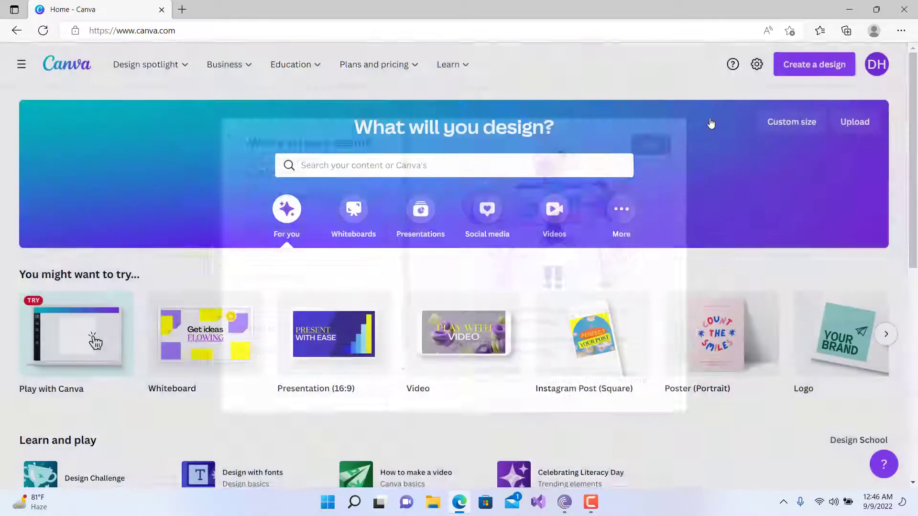
pyautogui.click(708, 121)
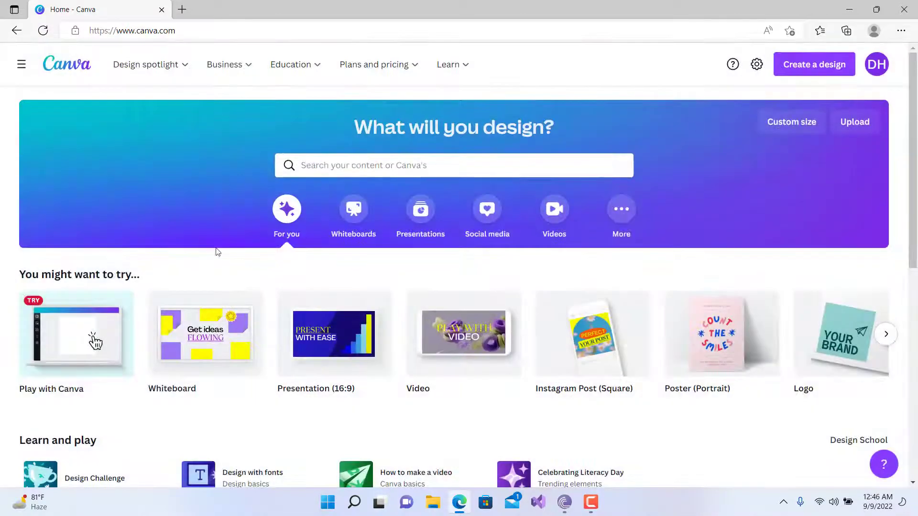
# Search Canva's templates for "t sh" and choose the suggested T-Shirt 14 × 18 in design type
pyautogui.scroll(-2, 242, 268)
pyautogui.scroll(2, 242, 268)
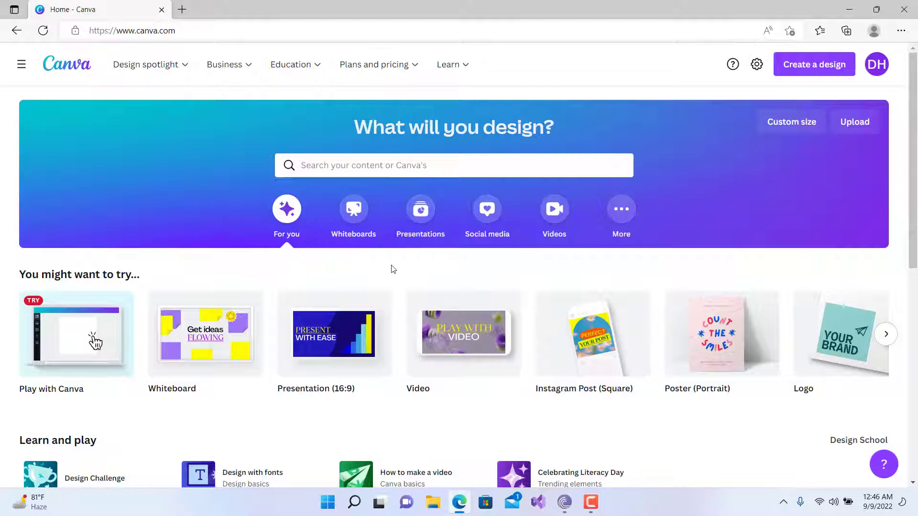
pyautogui.scroll(-5, 393, 269)
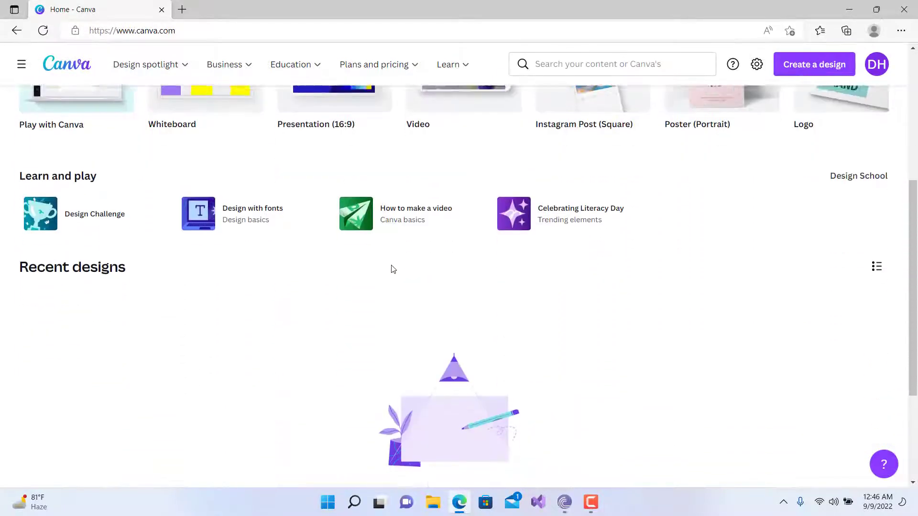
pyautogui.scroll(-2, 392, 269)
pyautogui.scroll(8, 393, 269)
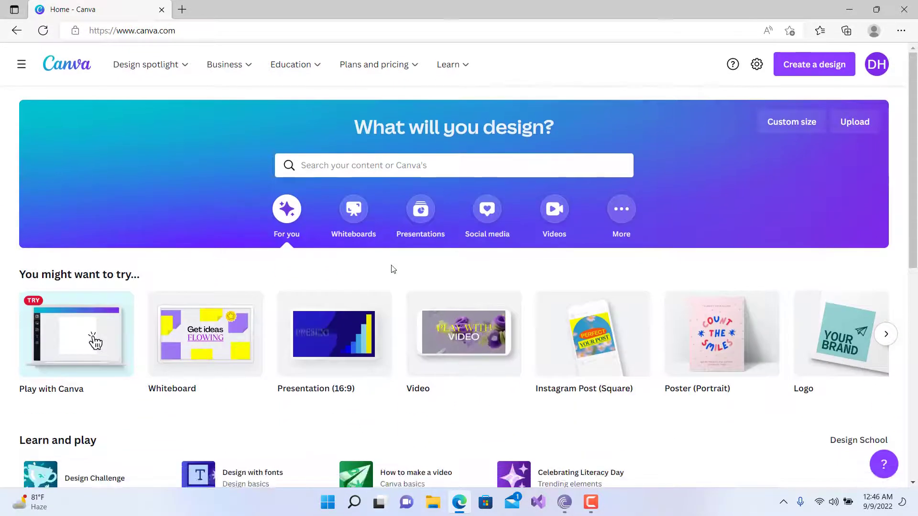
pyautogui.click(388, 161)
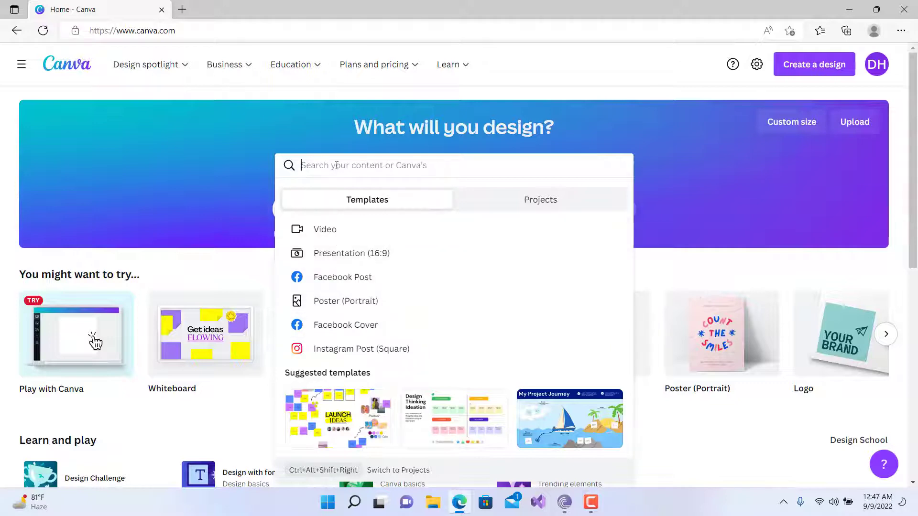
pyautogui.write('t')
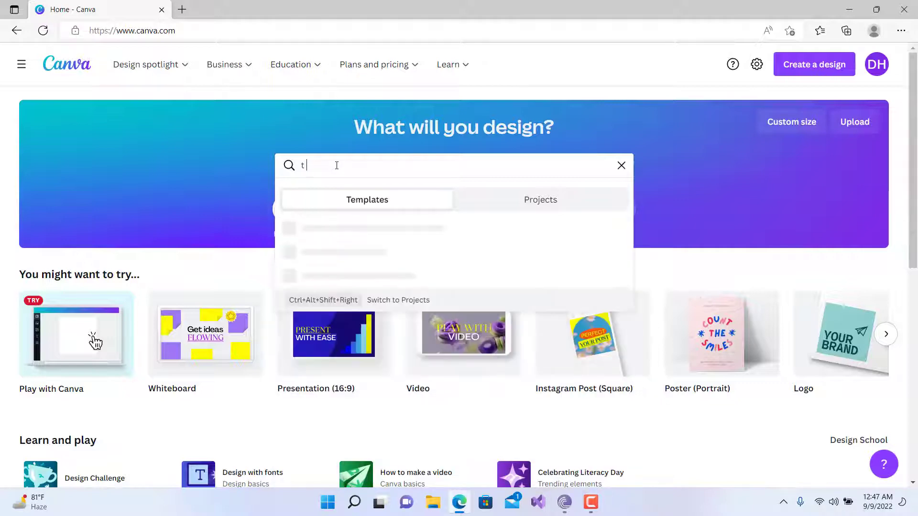
pyautogui.write(' sh')
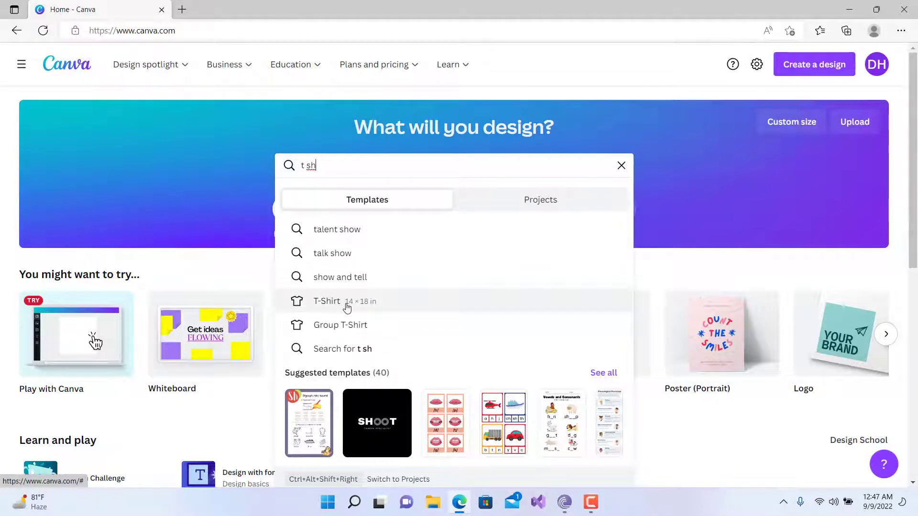
pyautogui.click(347, 307)
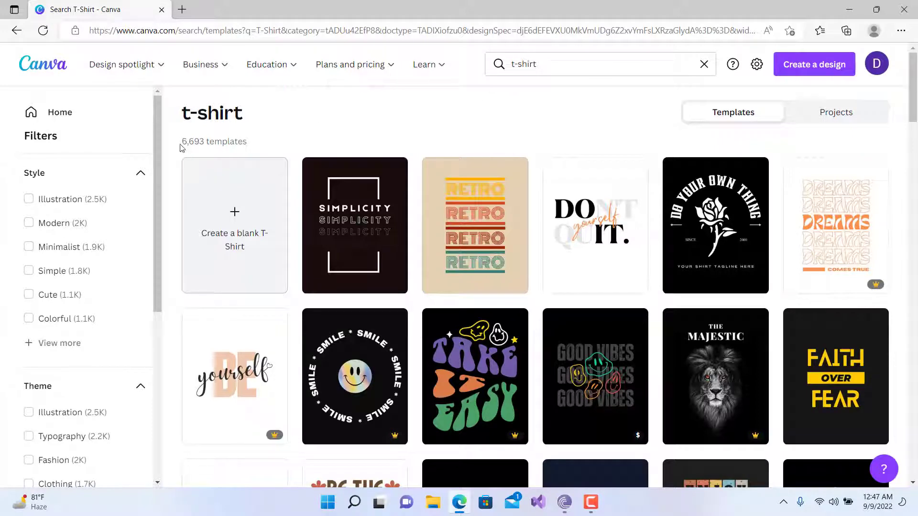
# Browse the T-shirt template results to examine the number and variety of available designs
pyautogui.moveTo(181, 145); pyautogui.dragTo(204, 141)
pyautogui.click(308, 143)
pyautogui.scroll(-2, 550, 302)
pyautogui.scroll(-10, 550, 303)
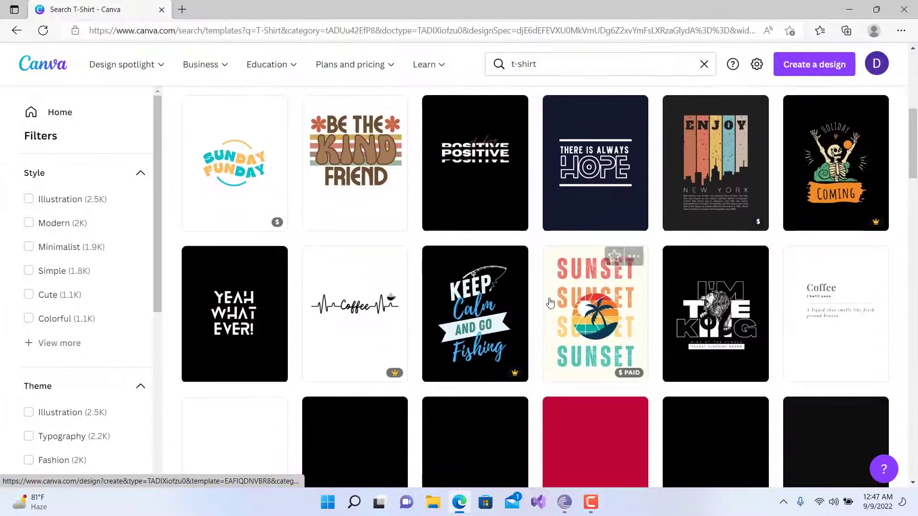
pyautogui.scroll(-13, 550, 302)
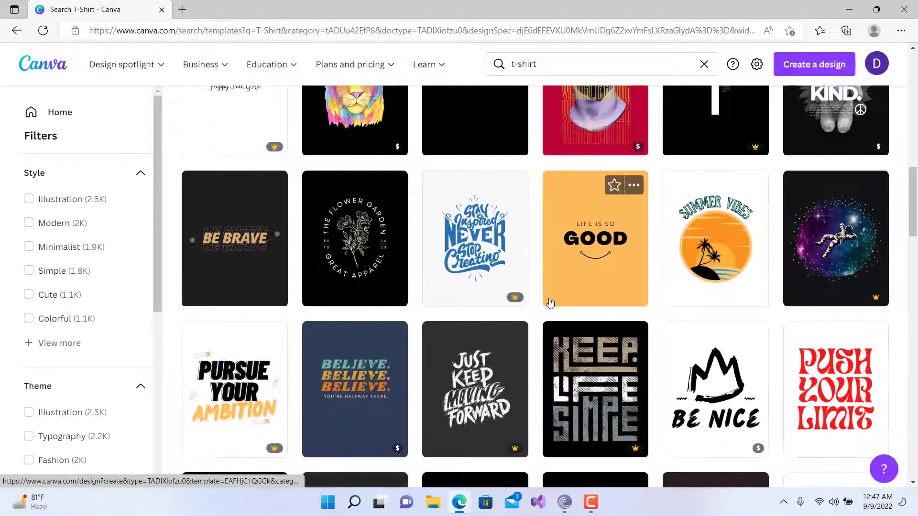
pyautogui.scroll(-5, 550, 302)
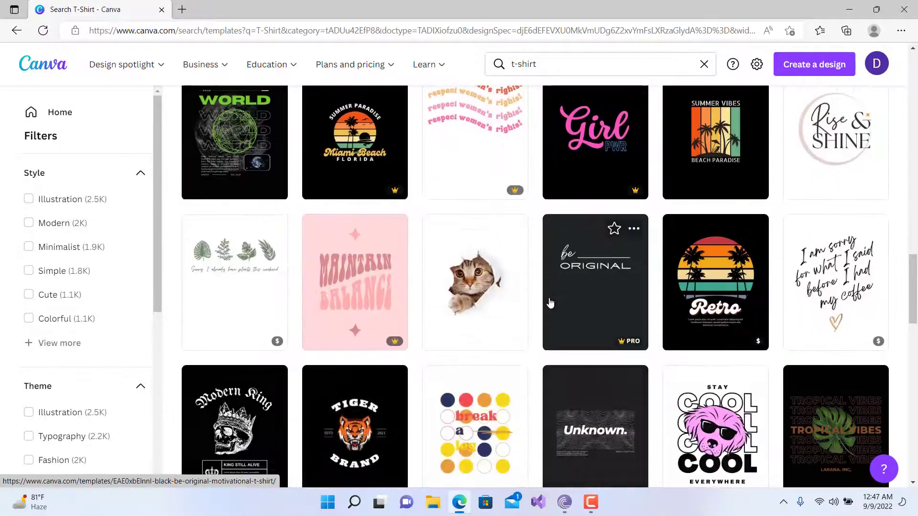
pyautogui.scroll(-7, 549, 302)
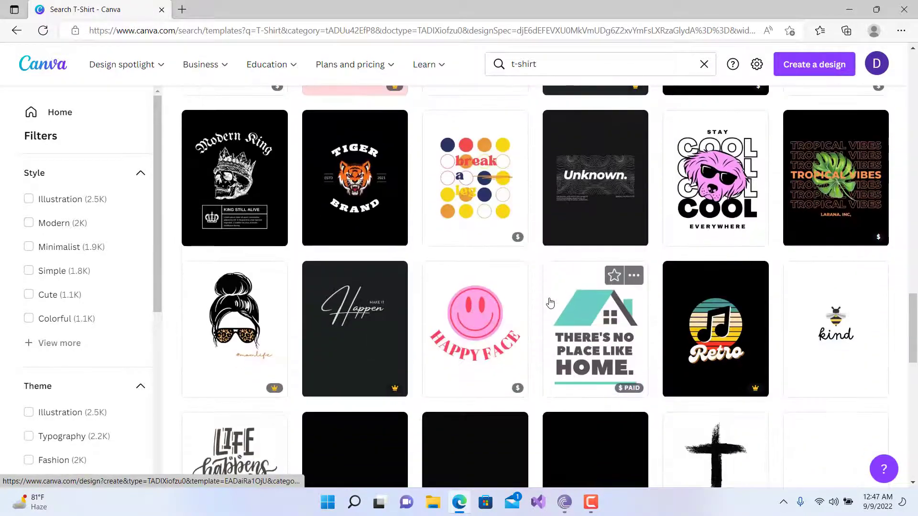
pyautogui.scroll(-4, 550, 302)
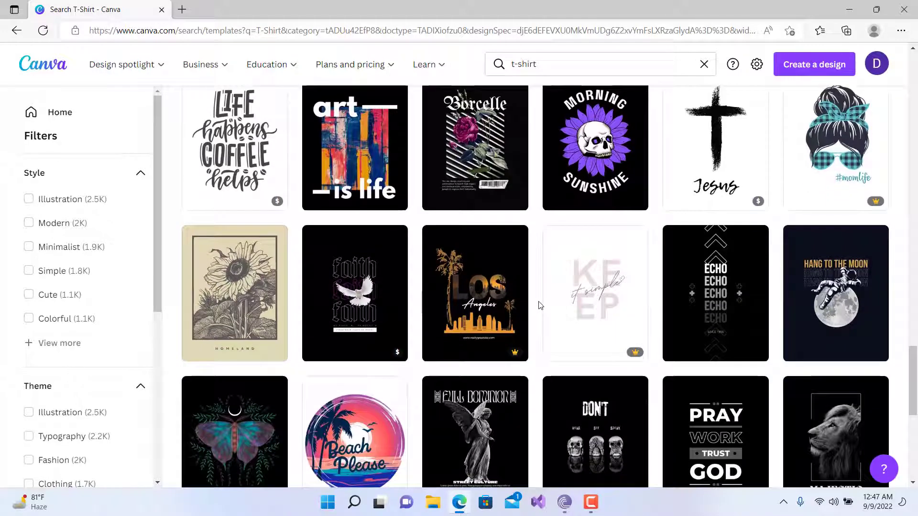
pyautogui.scroll(-2, 541, 305)
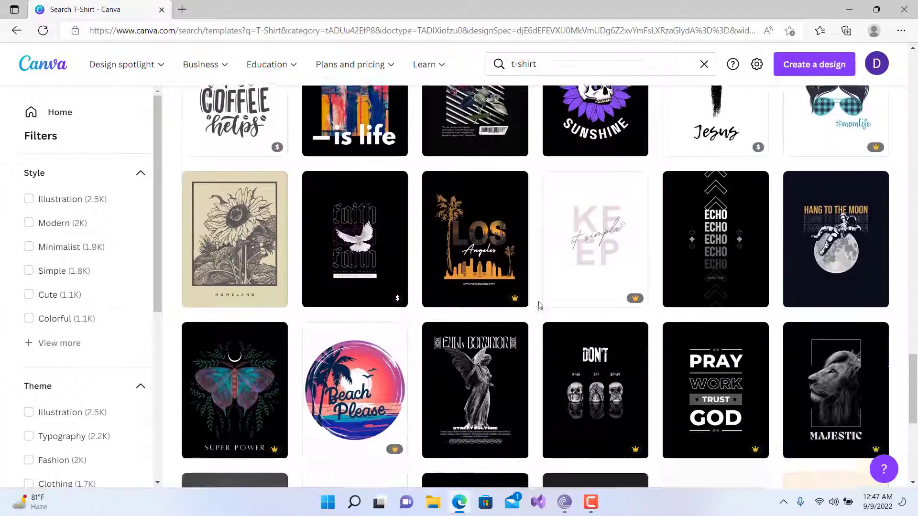
# Search the web for "fiverr" in a new browser tab
pyautogui.click(184, 9)
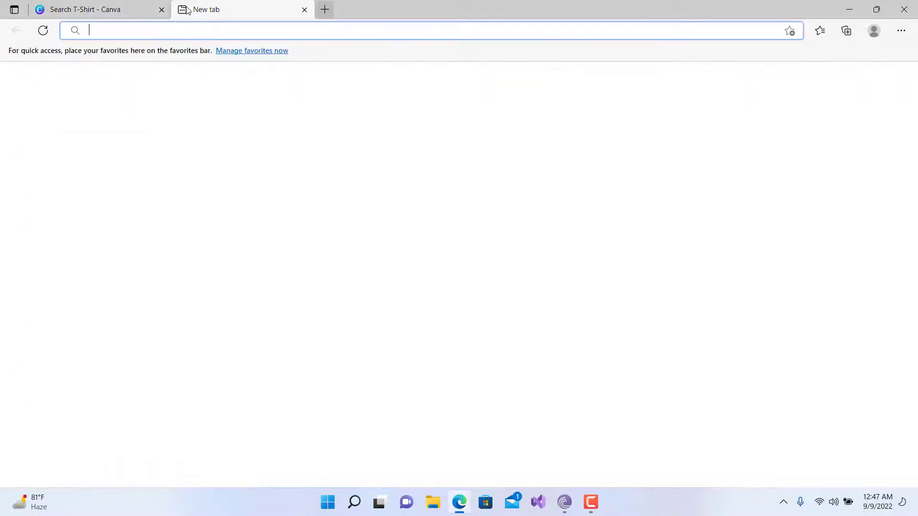
pyautogui.write('fiverr')
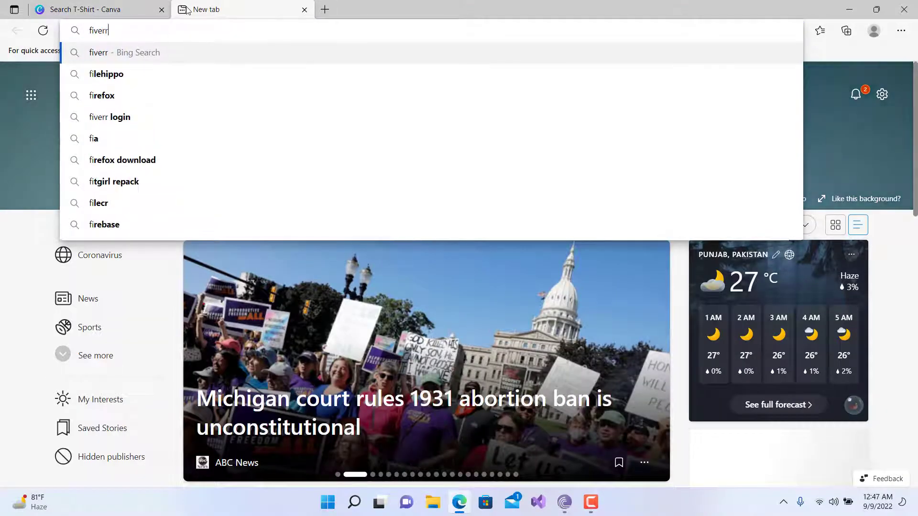
pyautogui.press('Return')
# Return to the Canva T-shirt results and examine which templates are free and what the Pro badge means
pyautogui.click(98, 6)
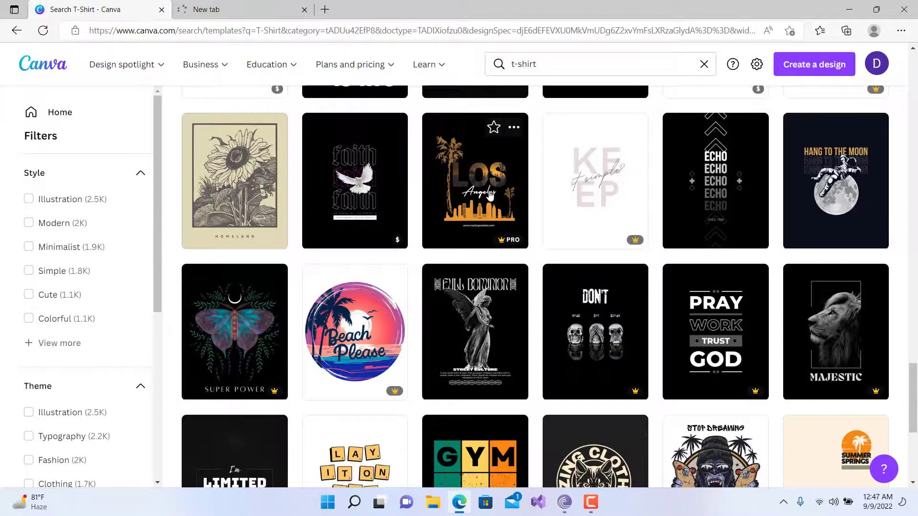
pyautogui.scroll(15, 490, 195)
pyautogui.scroll(2, 490, 195)
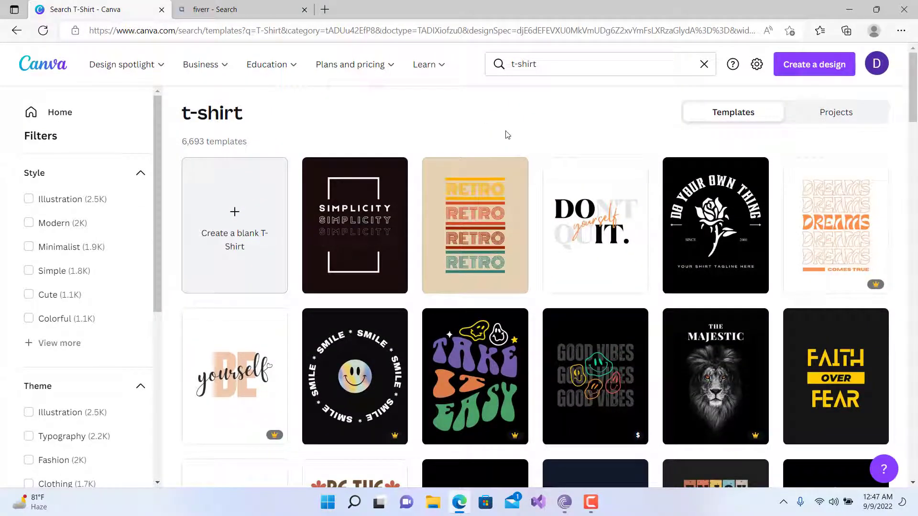
pyautogui.scroll(-1, 507, 134)
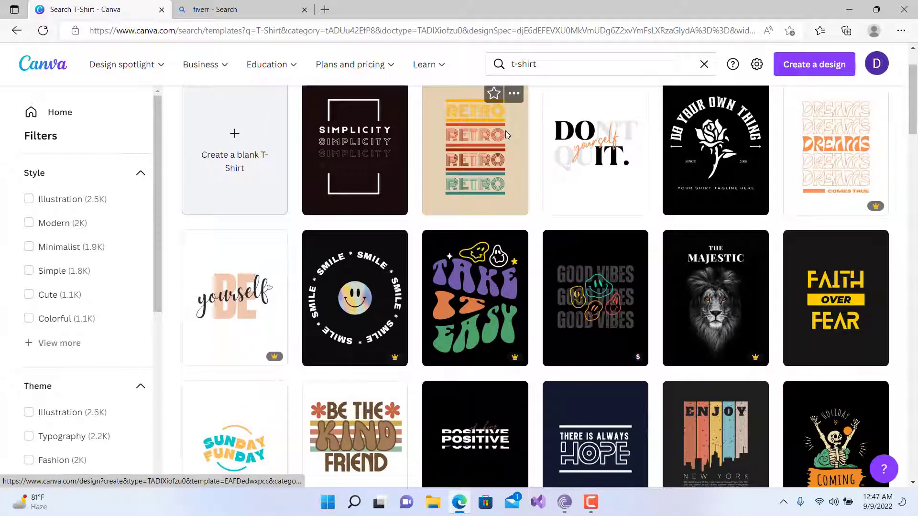
pyautogui.scroll(1, 507, 134)
pyautogui.scroll(-3, 624, 289)
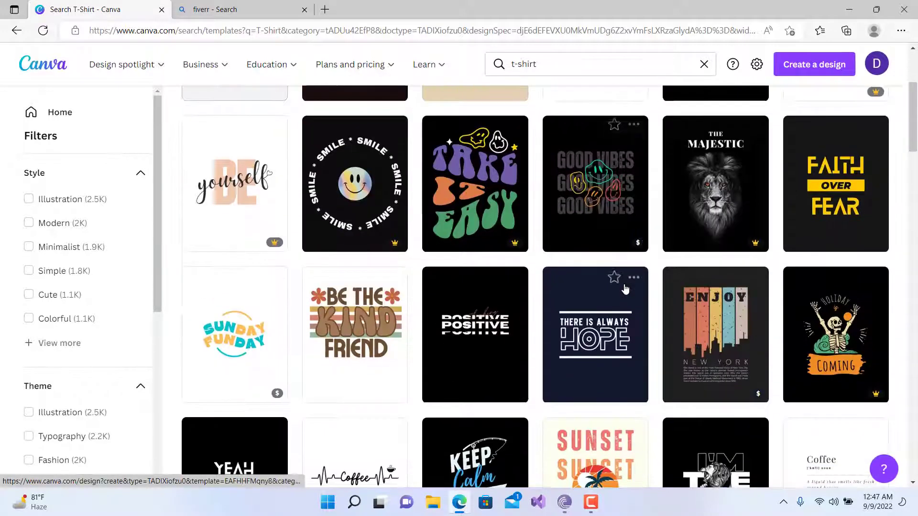
pyautogui.scroll(2, 624, 289)
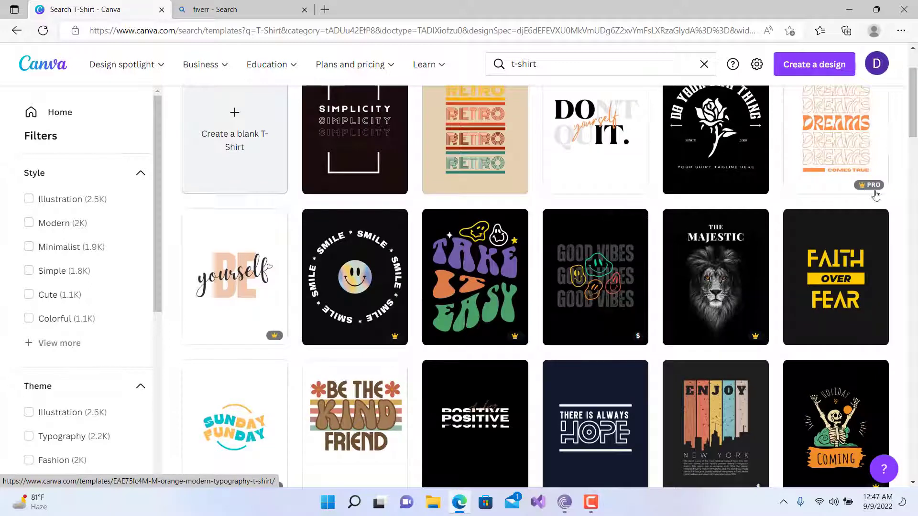
pyautogui.moveTo(872, 185)
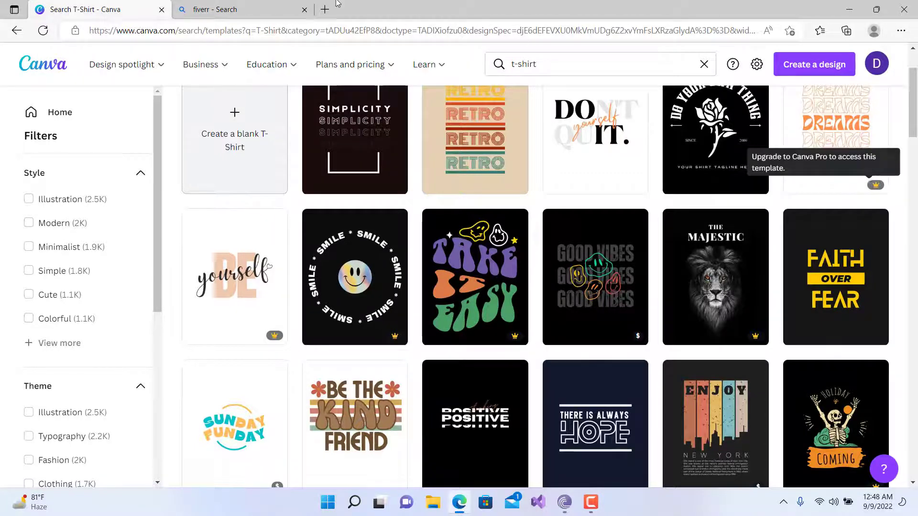
# Open the Fiverr website from the web search results and close the search results tab
pyautogui.click(262, 7)
pyautogui.click(163, 150)
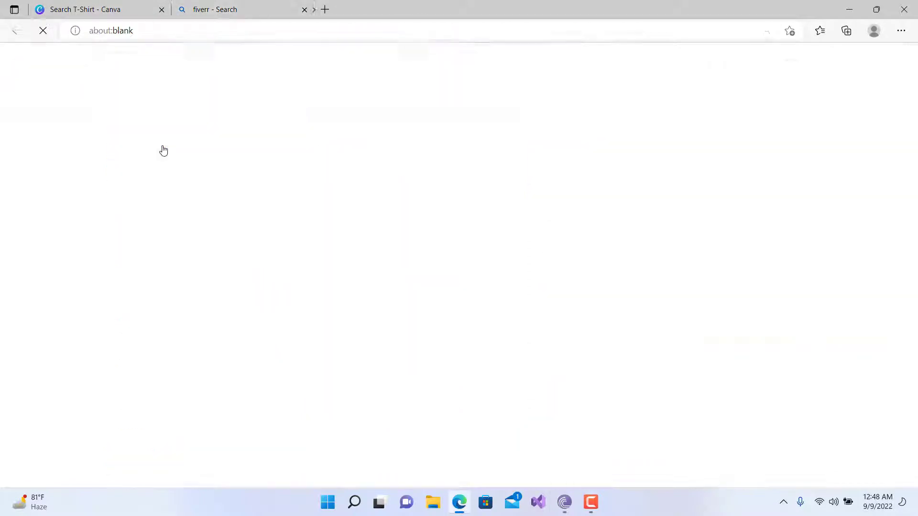
pyautogui.click(304, 10)
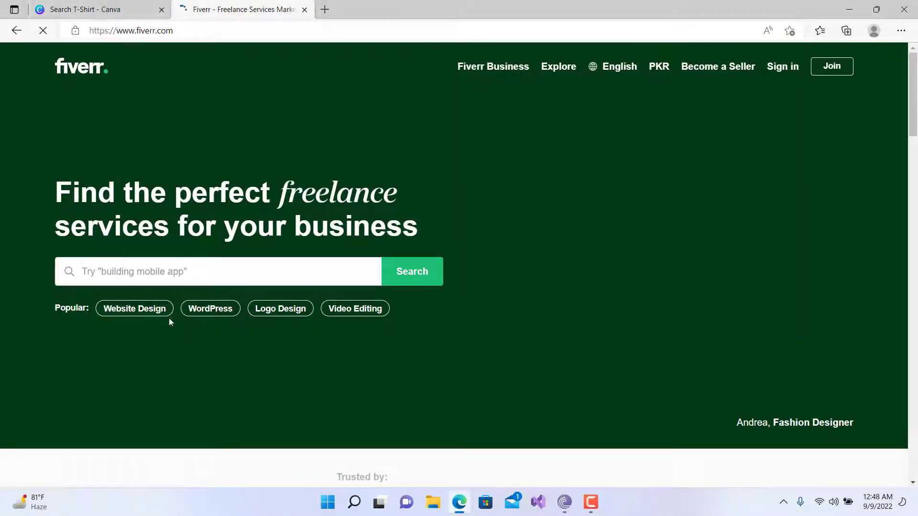
# Dismiss the Google account sign-up prompt and search Fiverr for "t shirts design"
pyautogui.click(153, 271)
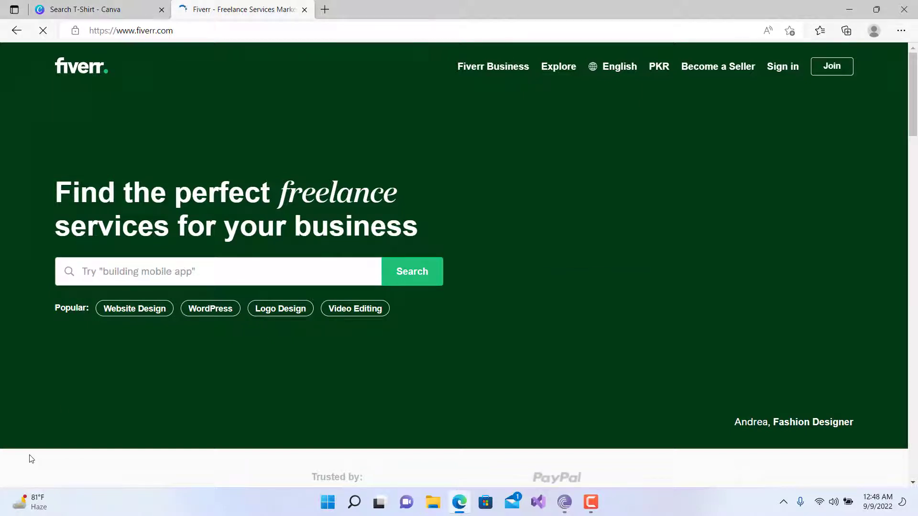
pyautogui.write('t s')
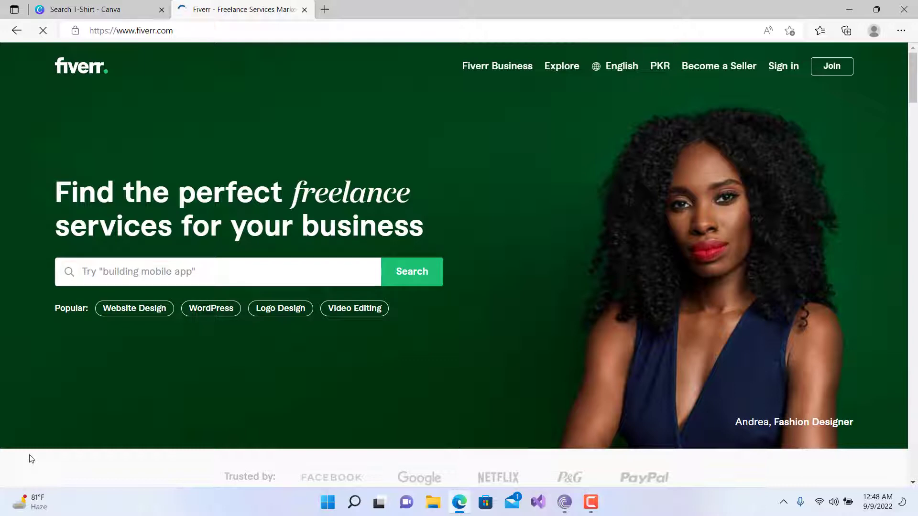
pyautogui.click(166, 271)
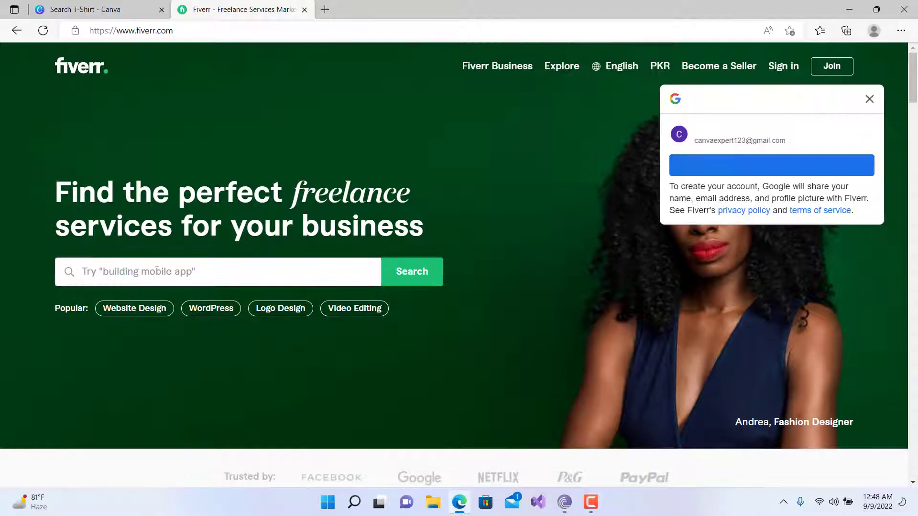
pyautogui.click(869, 98)
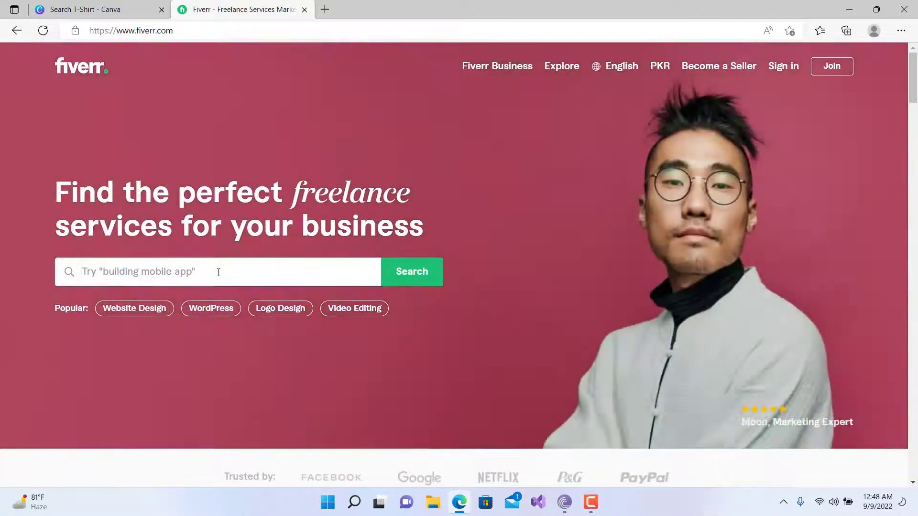
pyautogui.click(219, 271)
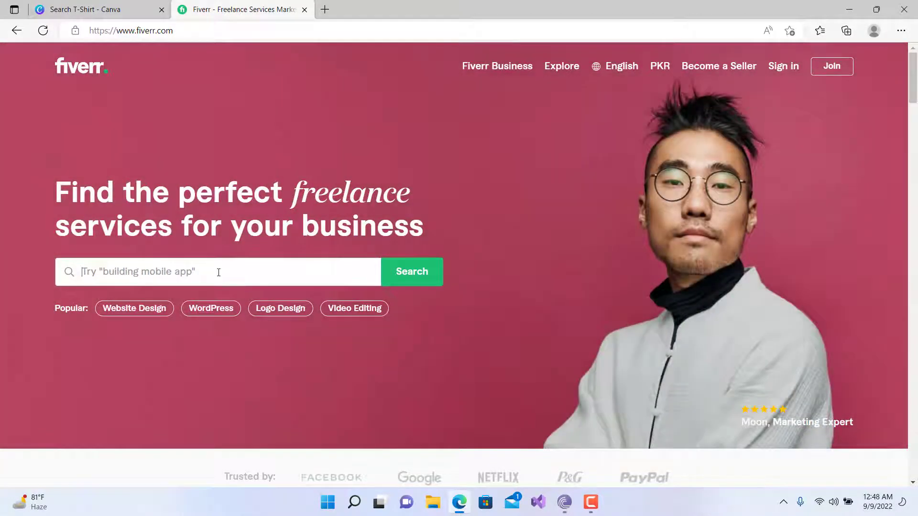
pyautogui.write('t shirts design')
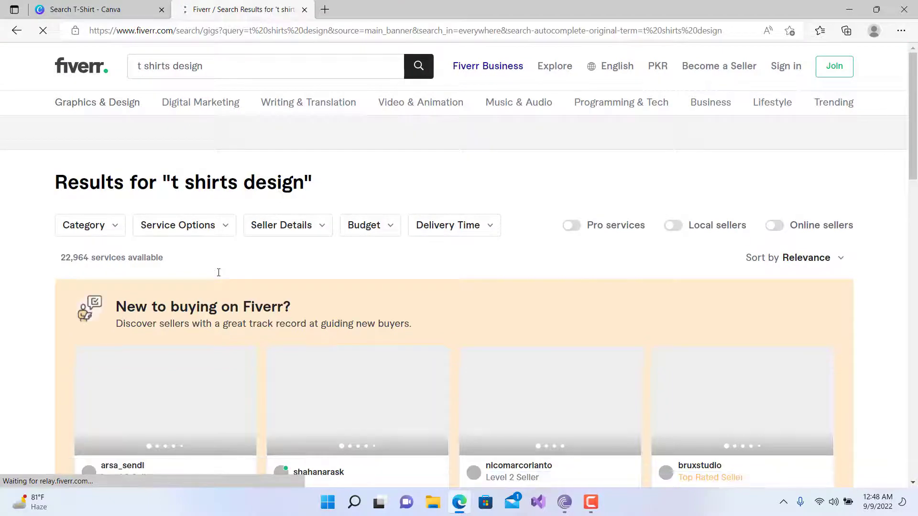
# Dismiss the Join Fiverr prompt and skim the first rows of T-shirt design gigs in the search results
pyautogui.scroll(-1, 219, 272)
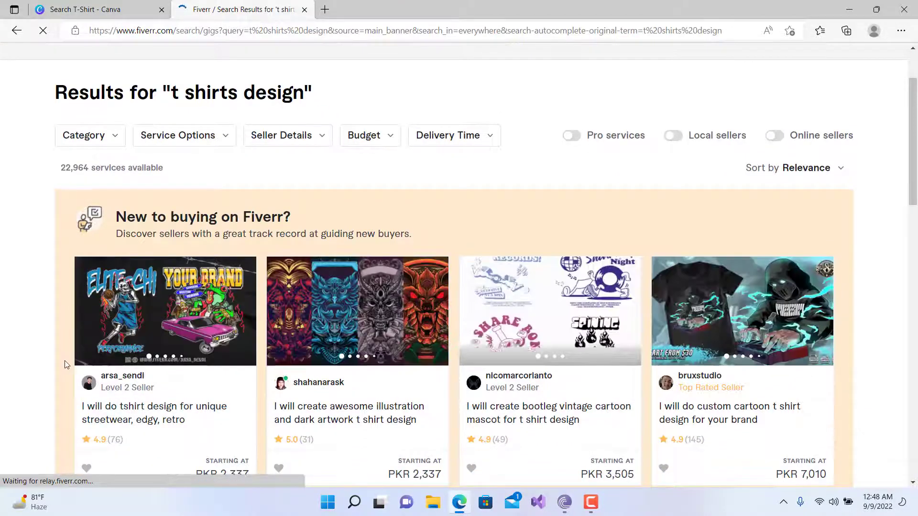
pyautogui.scroll(-2, 72, 363)
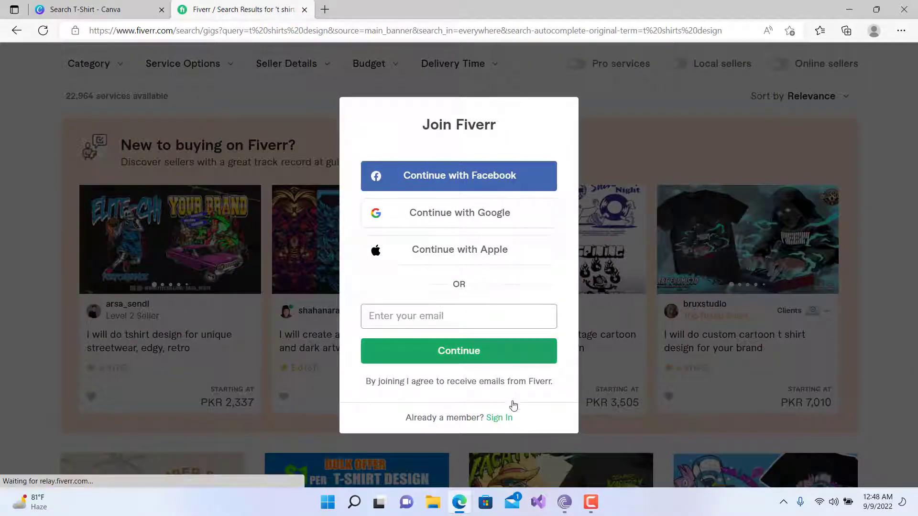
pyautogui.click(758, 381)
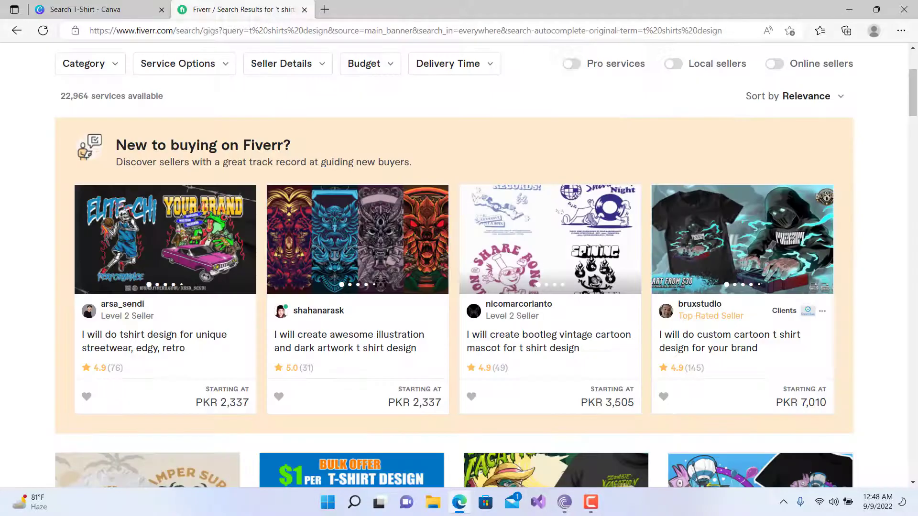
pyautogui.scroll(-10, 890, 357)
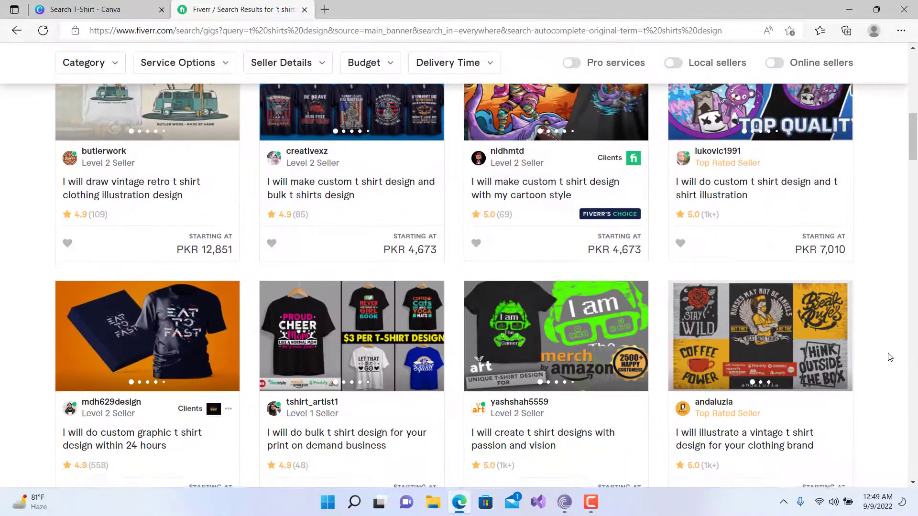
pyautogui.scroll(20, 889, 354)
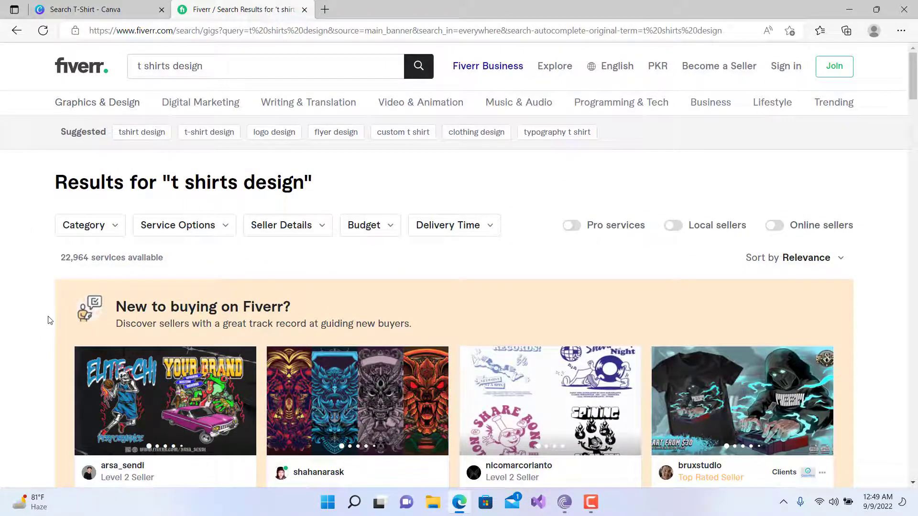
# Browse down through the Fiverr T-shirt design gigs to compare the sellers' design styles, ratings and starting prices
pyautogui.scroll(-6, 50, 320)
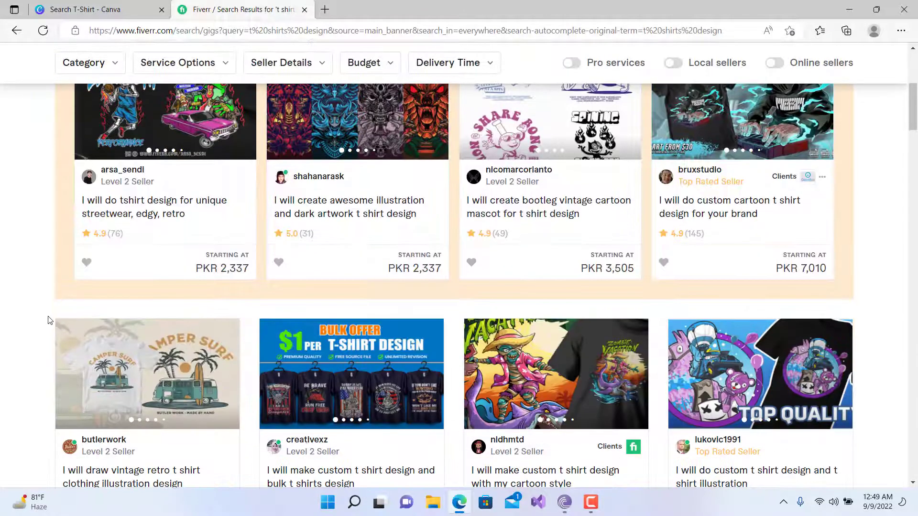
pyautogui.scroll(-1, 49, 320)
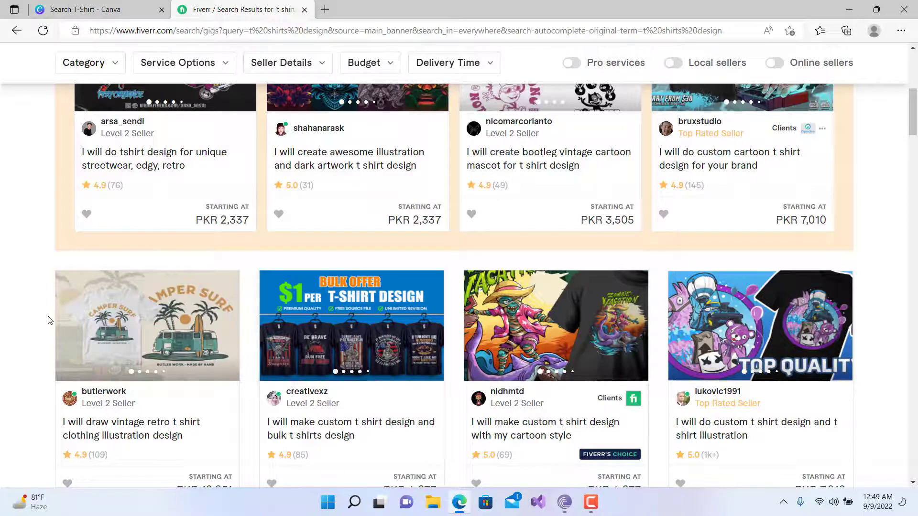
pyautogui.scroll(-4, 49, 319)
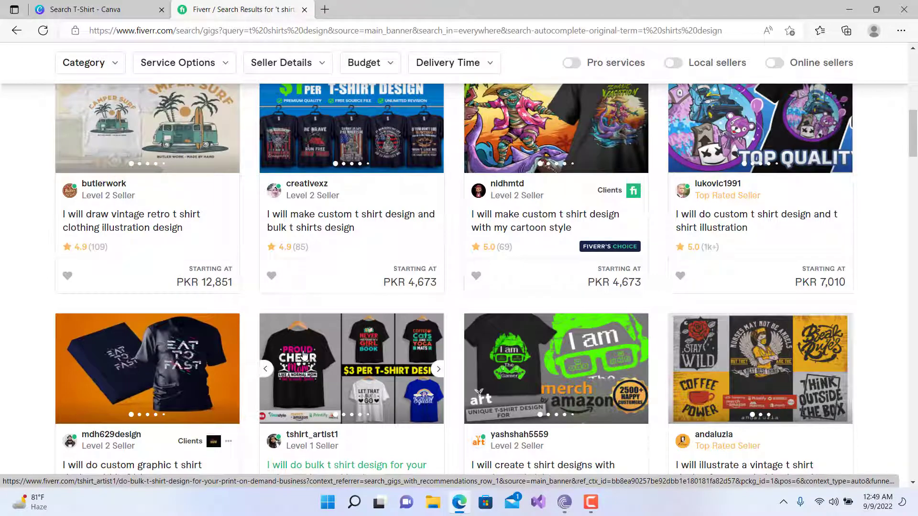
pyautogui.scroll(-2, 304, 353)
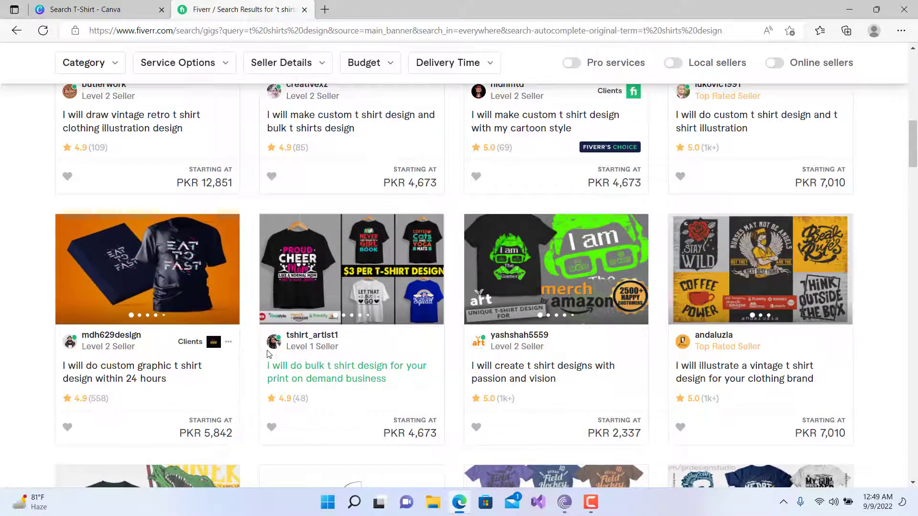
pyautogui.scroll(-3, 249, 355)
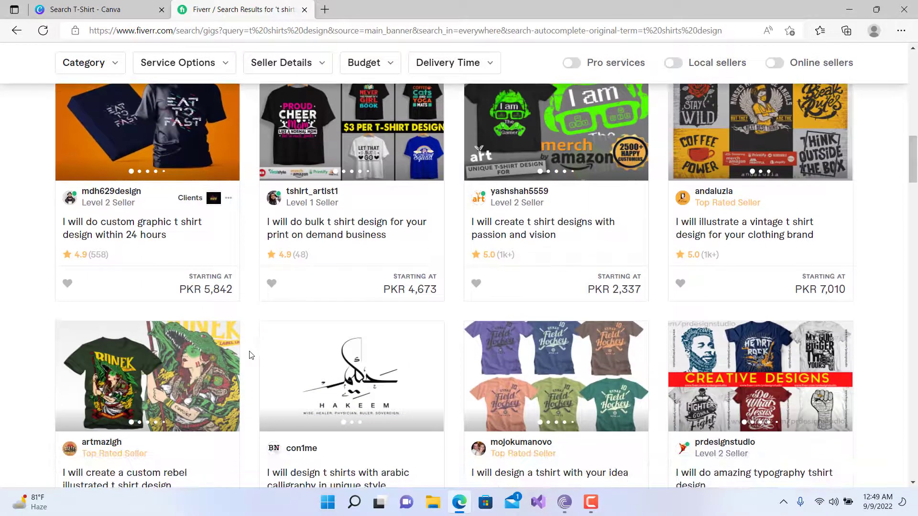
pyautogui.scroll(-6, 249, 354)
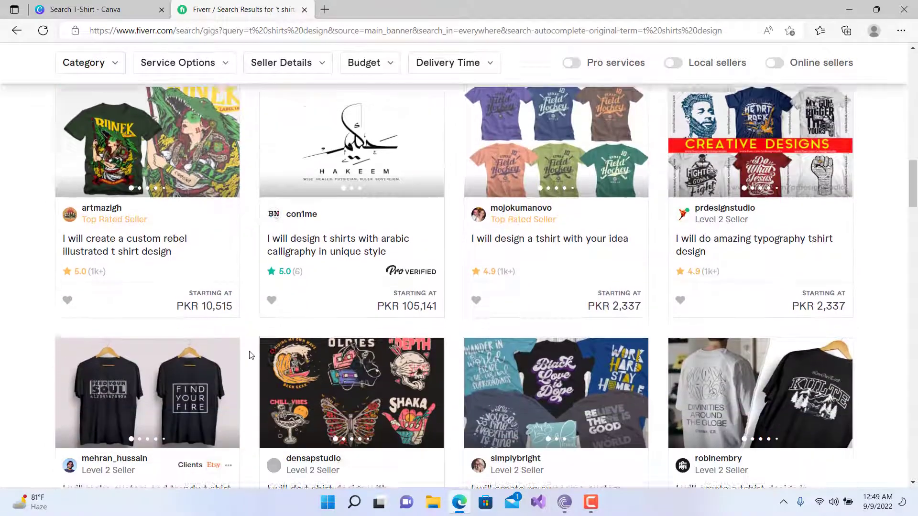
pyautogui.scroll(-2, 250, 355)
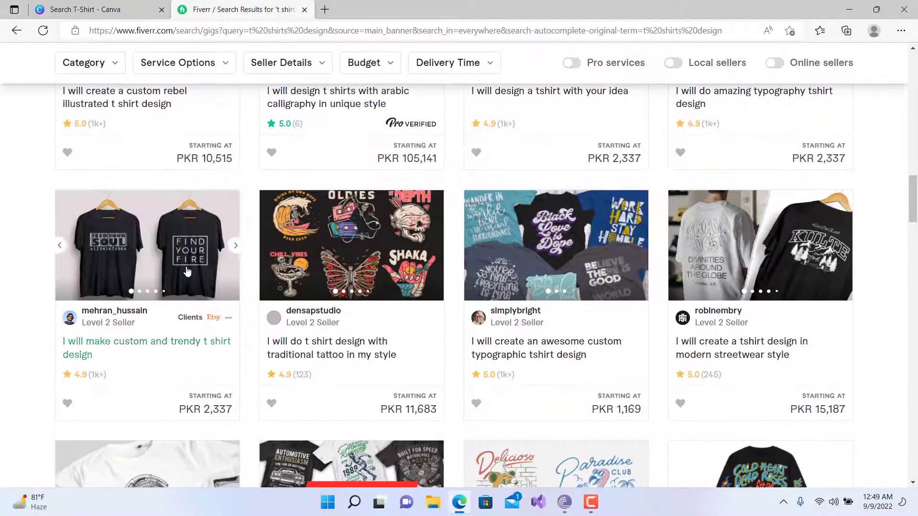
pyautogui.scroll(-11, 253, 312)
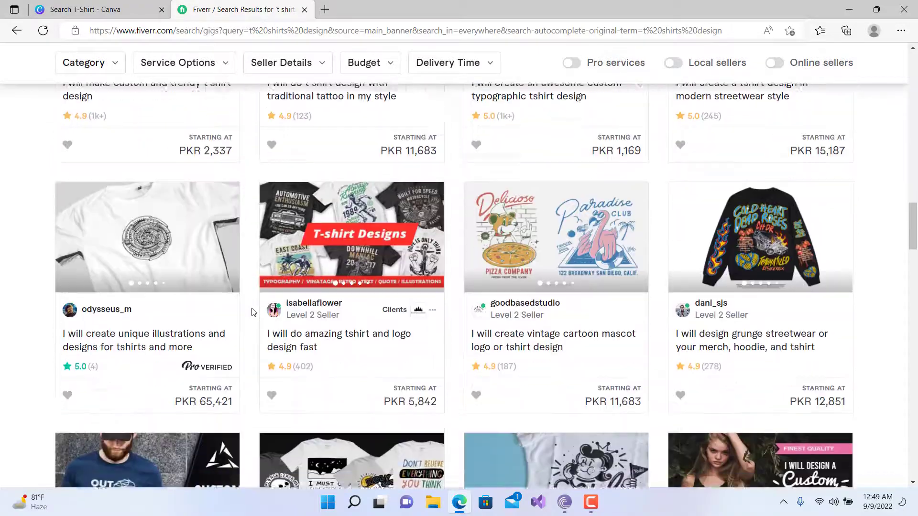
pyautogui.scroll(-8, 253, 312)
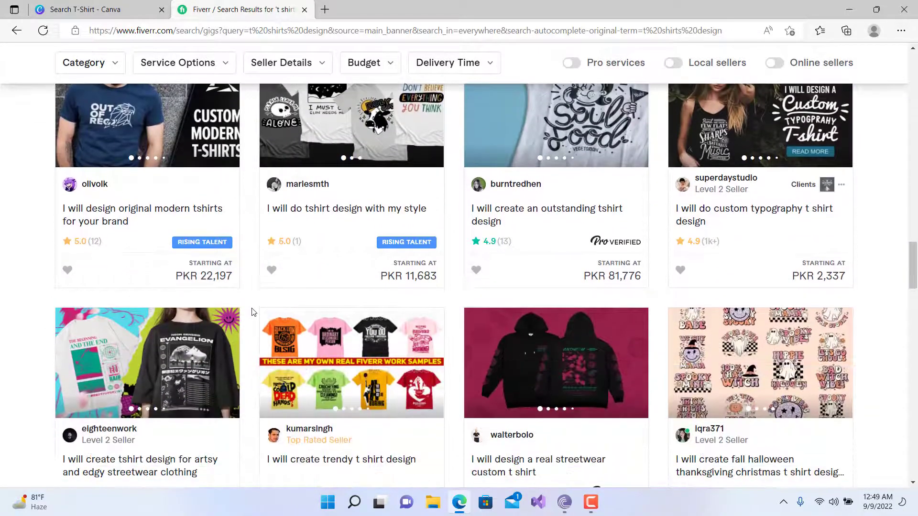
pyautogui.scroll(-8, 253, 312)
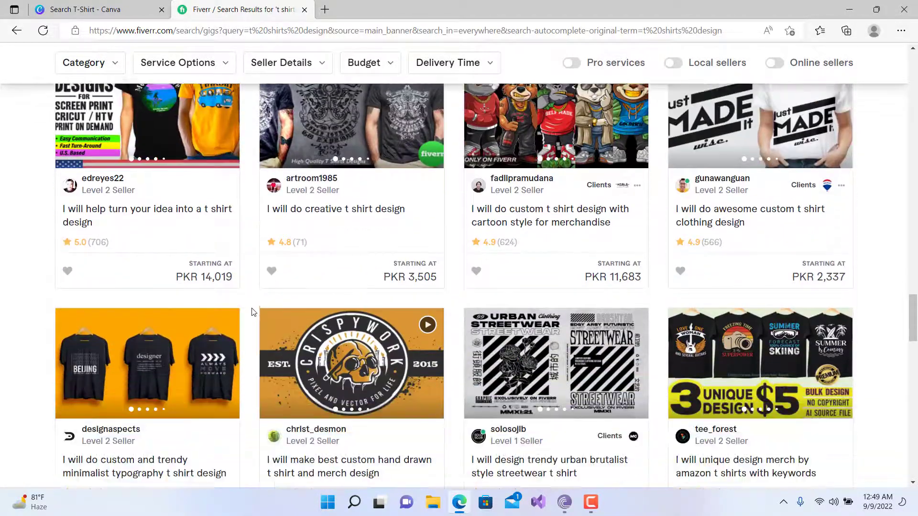
pyautogui.scroll(-1, 253, 313)
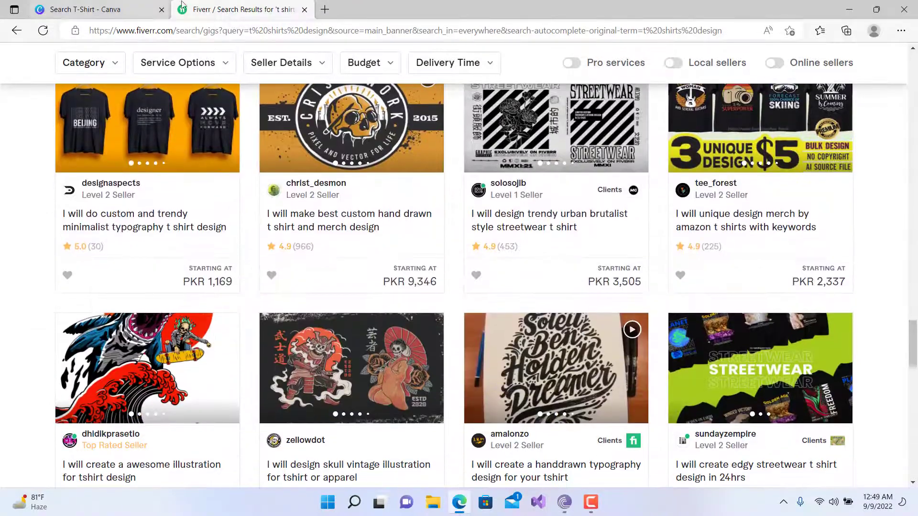
# Close the Fiverr tab and look over the first rows of T-shirt templates in the Canva results
pyautogui.click(304, 9)
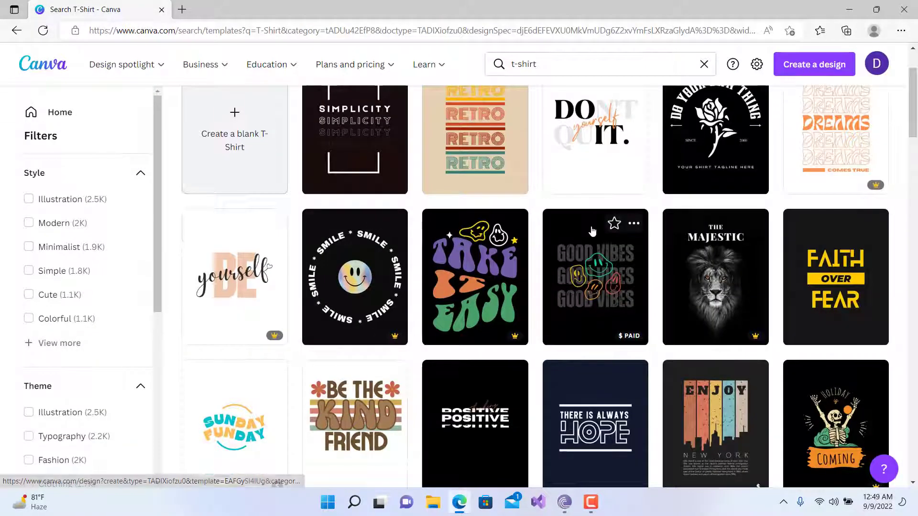
pyautogui.scroll(3, 589, 231)
pyautogui.scroll(-1, 591, 232)
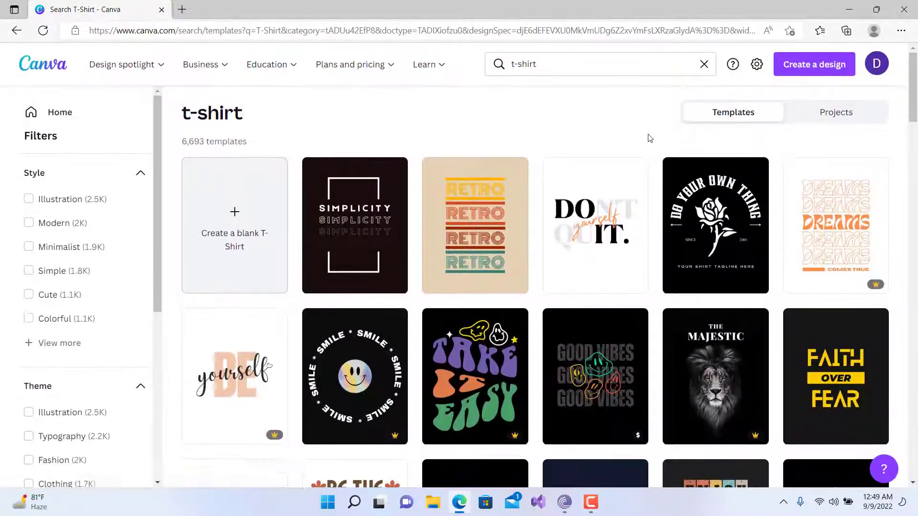
pyautogui.scroll(-3, 650, 139)
pyautogui.scroll(-3, 650, 144)
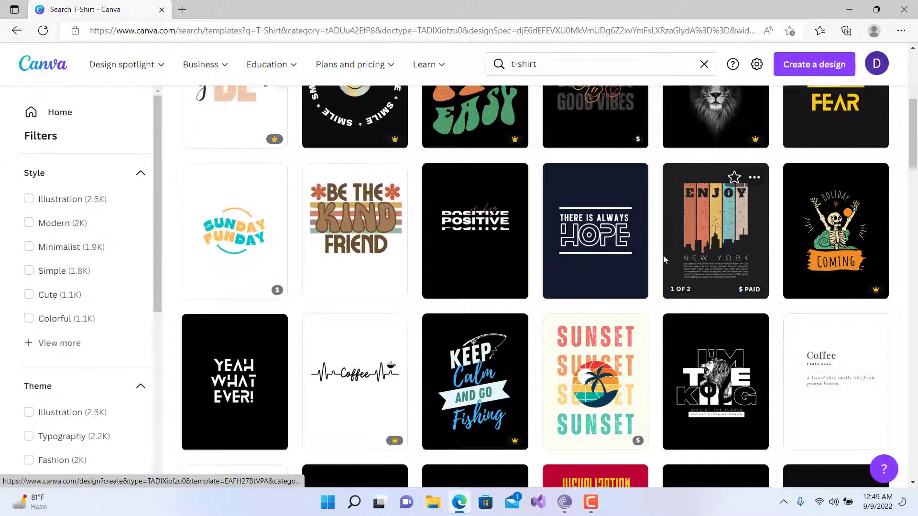
pyautogui.scroll(3, 663, 255)
pyautogui.scroll(-10, 535, 345)
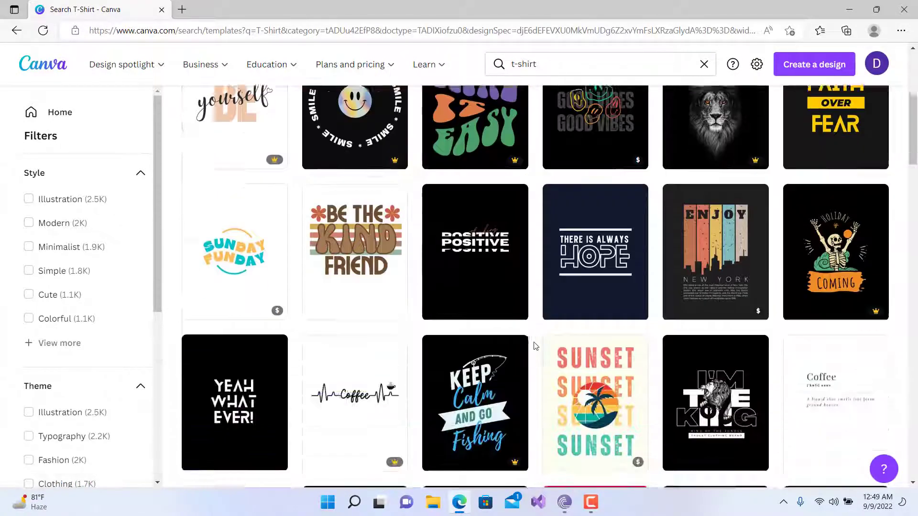
# Browse further down the Canva T-shirt templates, examining the design variety and the Pro requirement on the "Cool Dog" and "Take the Risk" templates
pyautogui.scroll(-8, 536, 345)
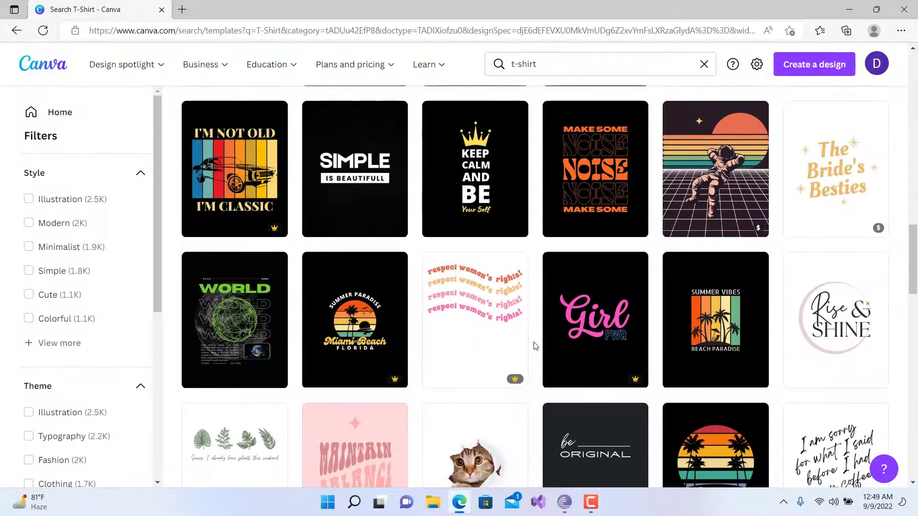
pyautogui.scroll(-7, 535, 345)
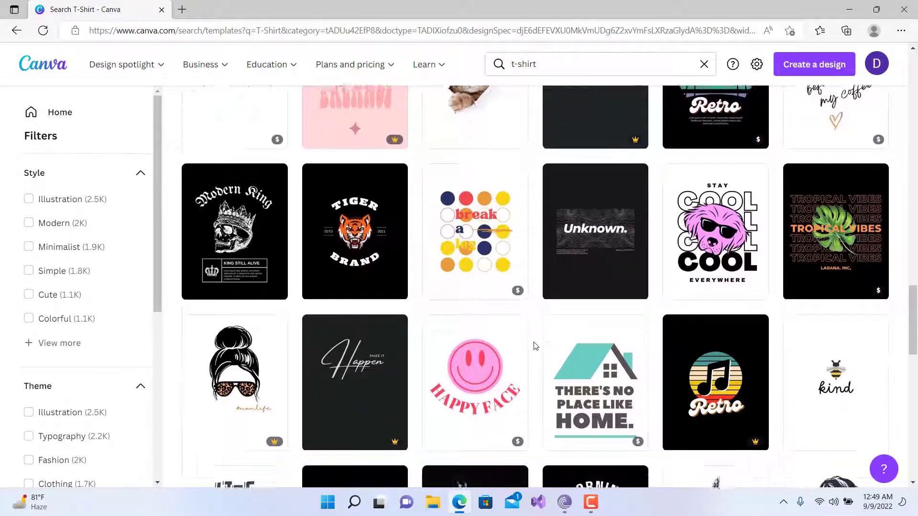
pyautogui.scroll(-3, 536, 345)
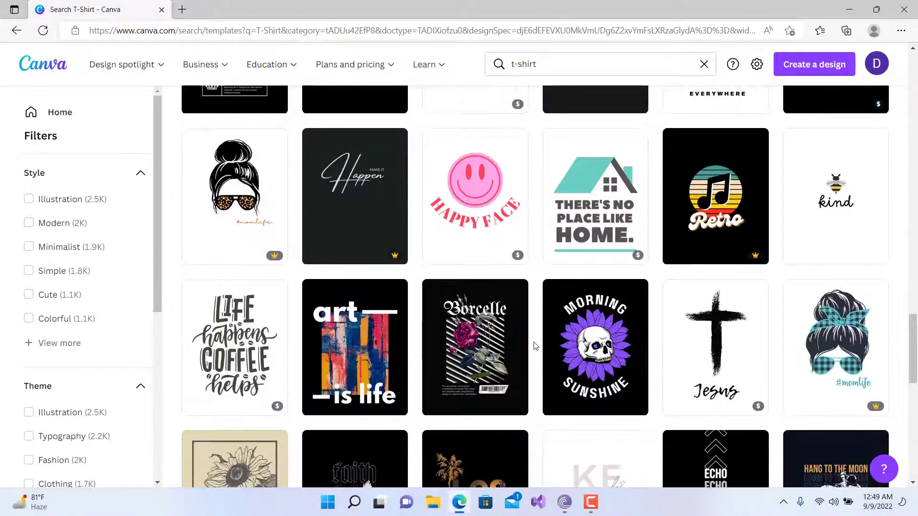
pyautogui.scroll(-9, 536, 345)
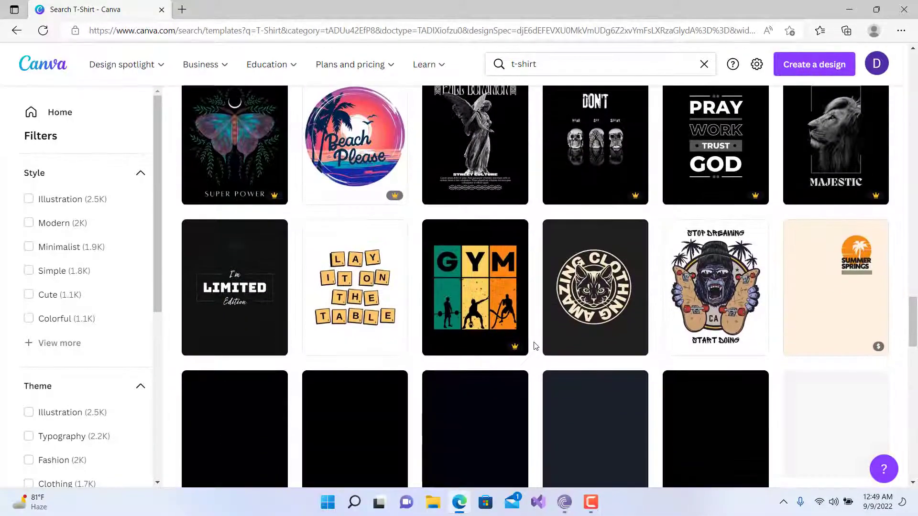
pyautogui.scroll(-2, 536, 345)
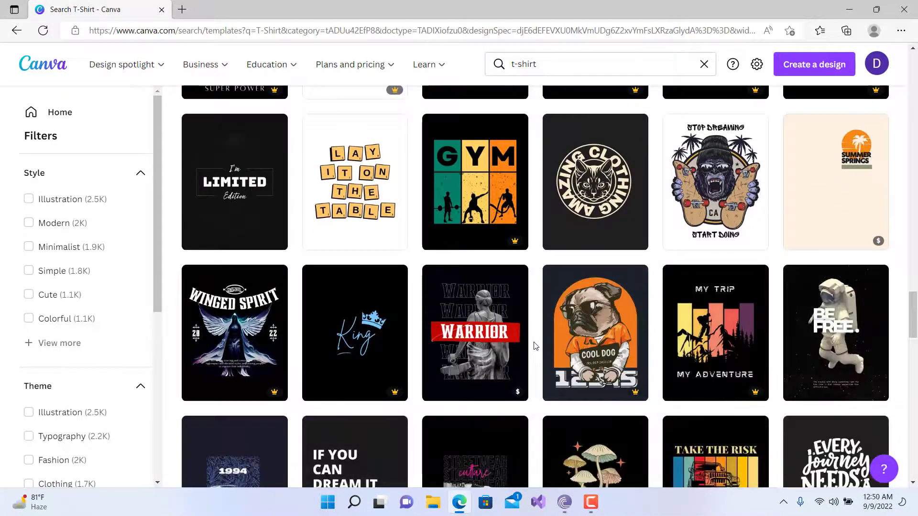
pyautogui.scroll(-2, 536, 345)
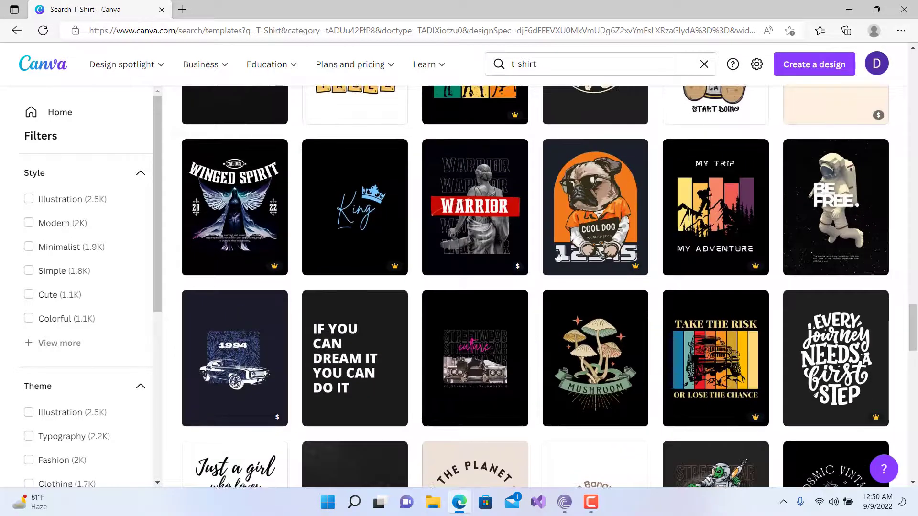
pyautogui.moveTo(596, 230)
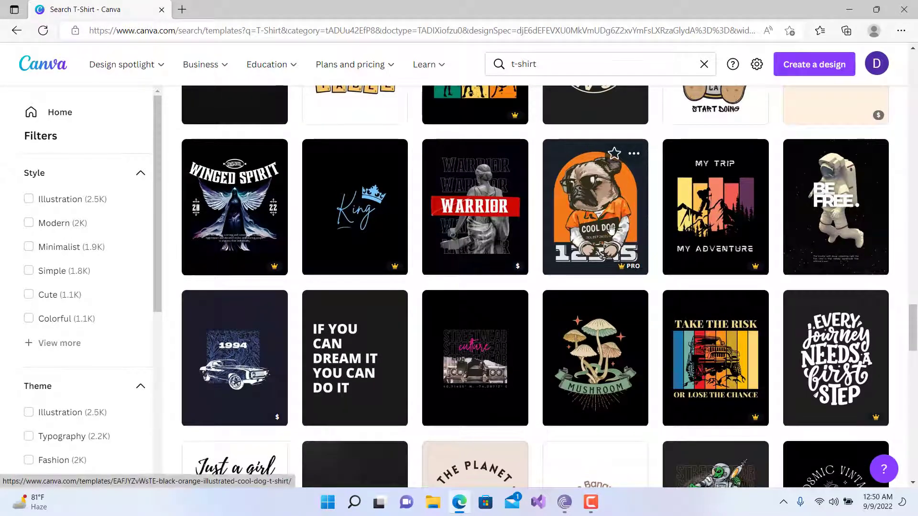
pyautogui.scroll(-3, 545, 296)
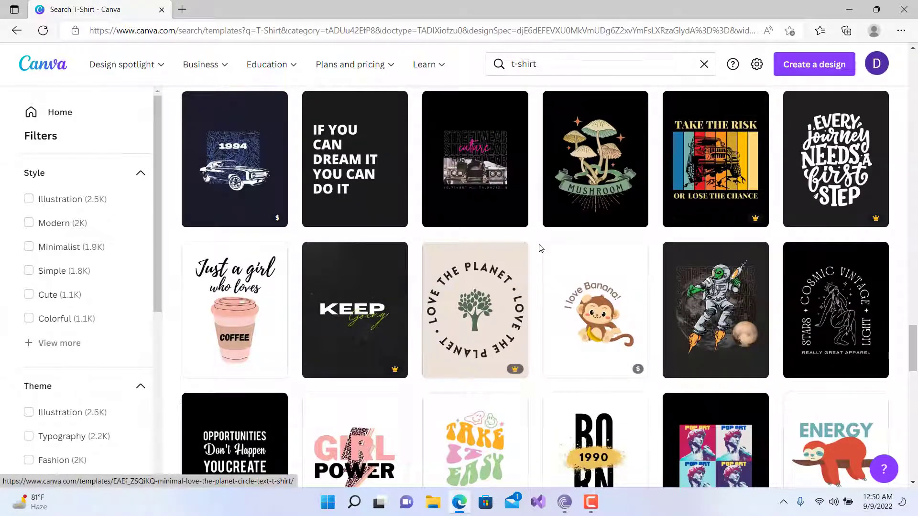
pyautogui.moveTo(751, 218)
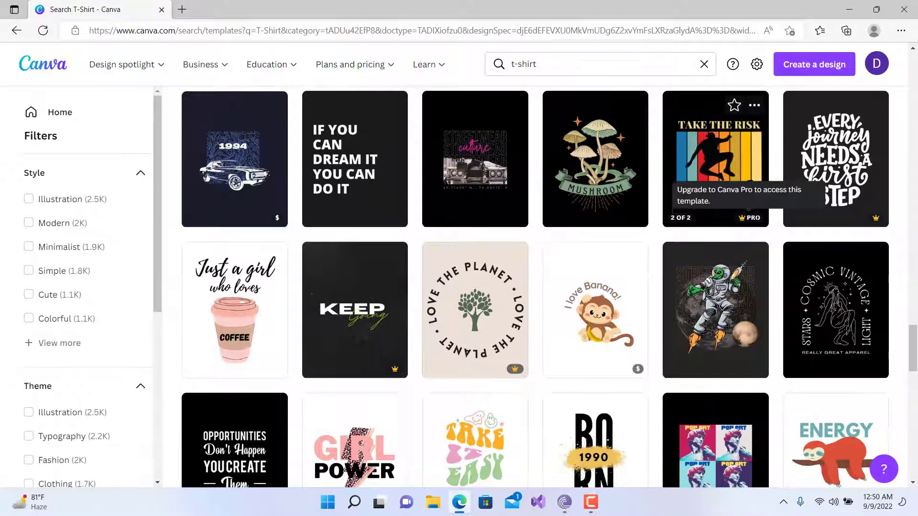
# Browse the lower rows of Canva T-shirt templates to examine the range of illustrated and typographic designs
pyautogui.scroll(-7, 544, 253)
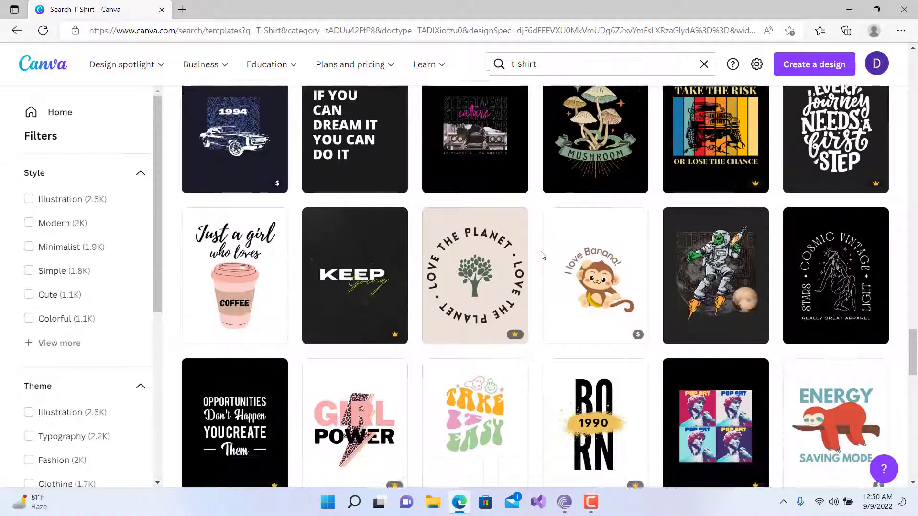
pyautogui.scroll(-8, 542, 255)
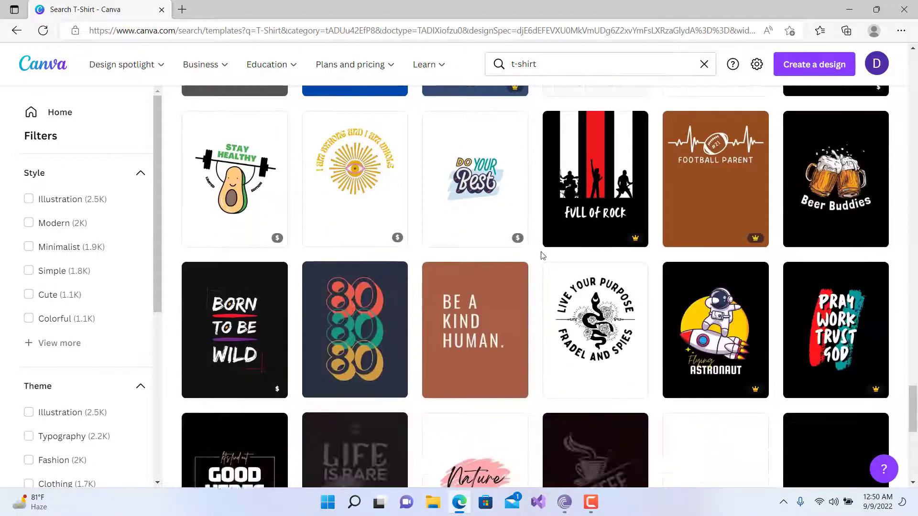
pyautogui.scroll(-6, 542, 255)
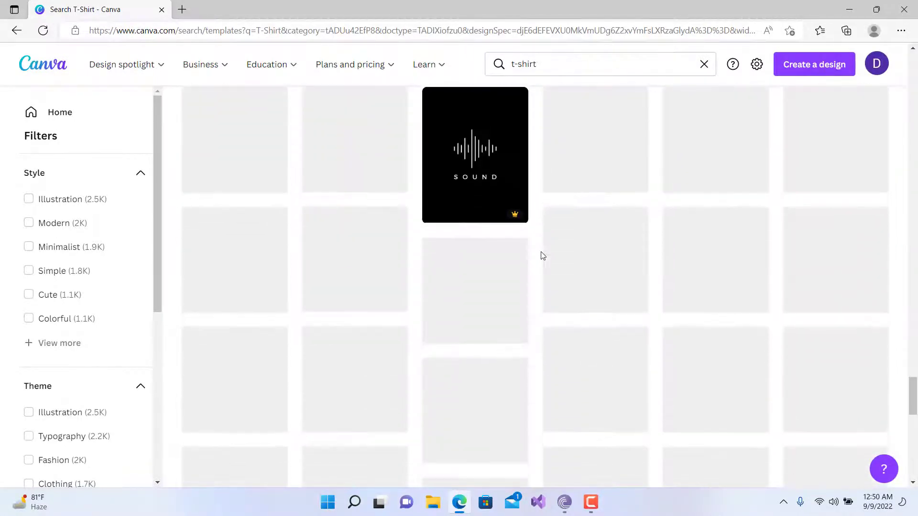
pyautogui.scroll(3, 543, 256)
pyautogui.scroll(2, 542, 256)
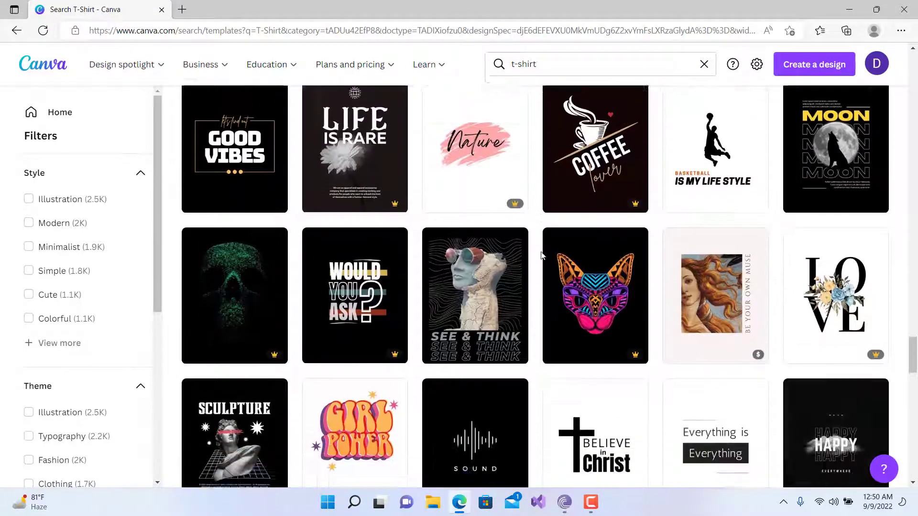
pyautogui.scroll(-5, 542, 255)
pyautogui.scroll(-3, 542, 256)
# Review the T-shirt templates back up through the results to find a design worth customizing
pyautogui.scroll(14, 542, 256)
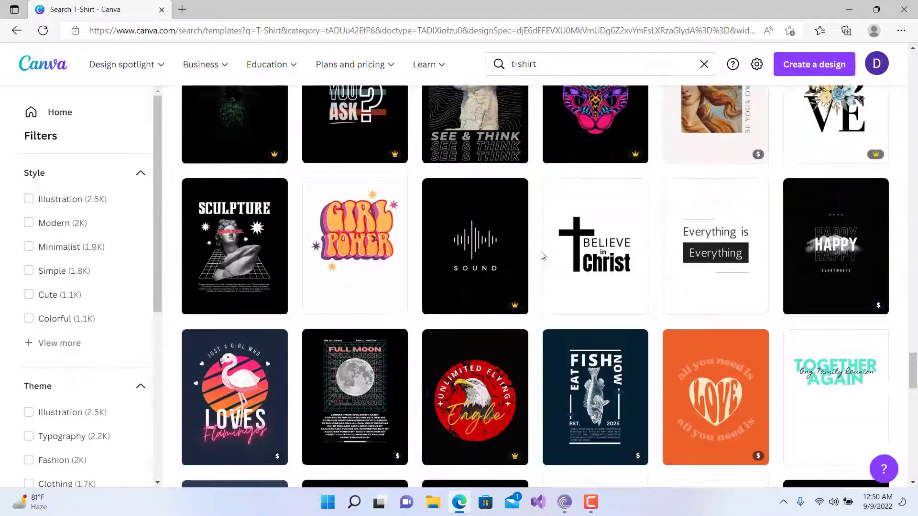
pyautogui.scroll(9, 542, 256)
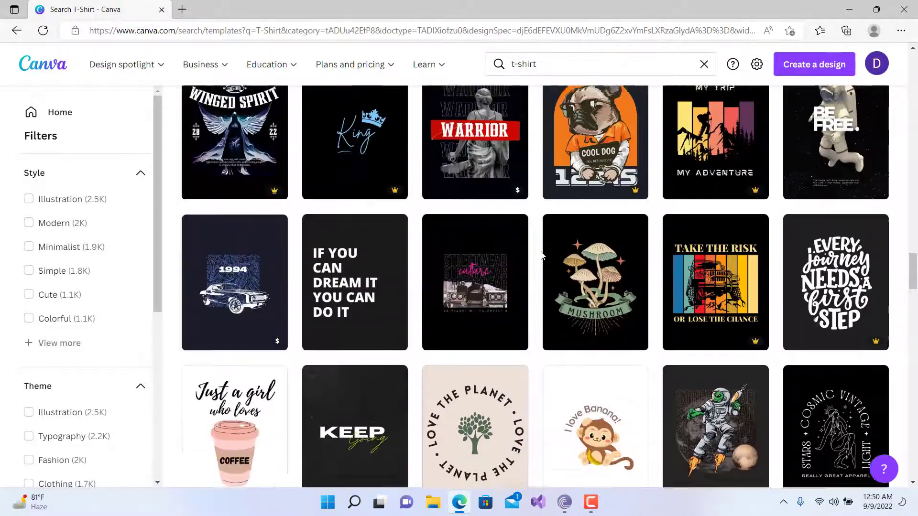
pyautogui.scroll(-3, 541, 256)
pyautogui.scroll(10, 541, 256)
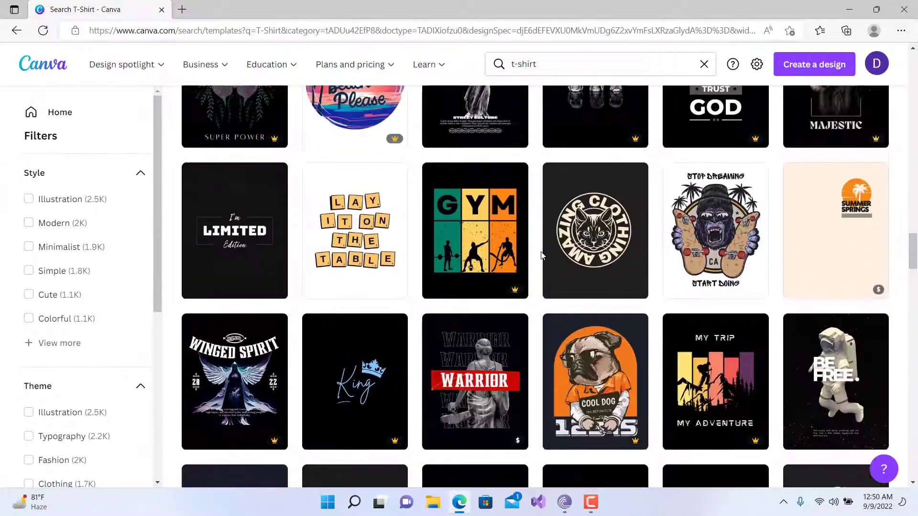
pyautogui.scroll(2, 541, 255)
pyautogui.scroll(-4, 542, 256)
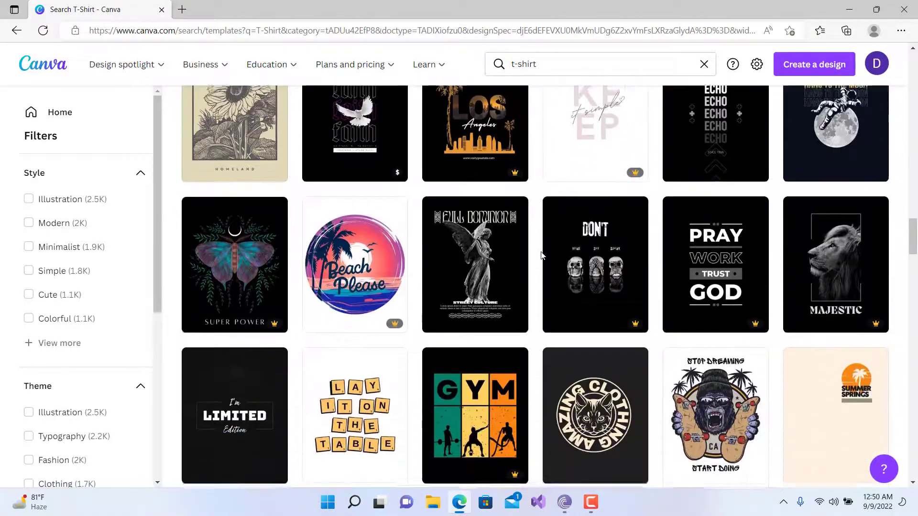
pyautogui.scroll(4, 541, 255)
pyautogui.scroll(12, 541, 256)
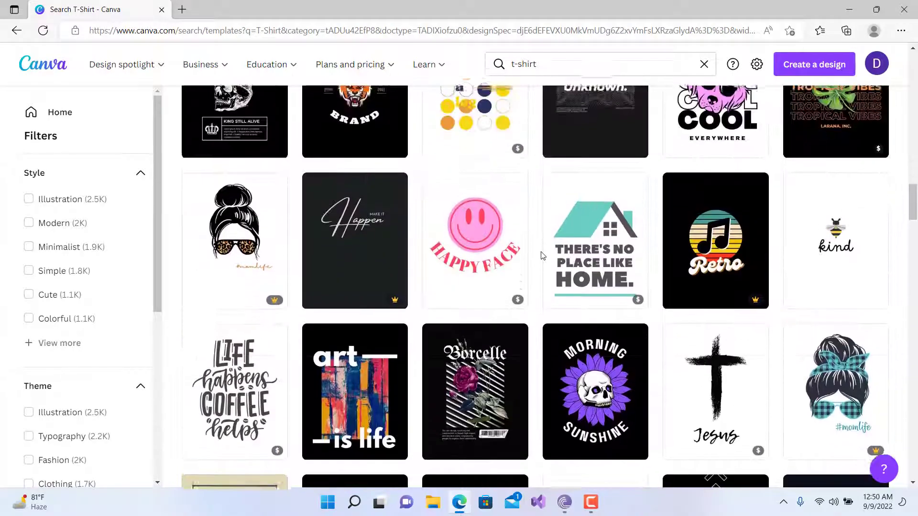
pyautogui.scroll(5, 541, 255)
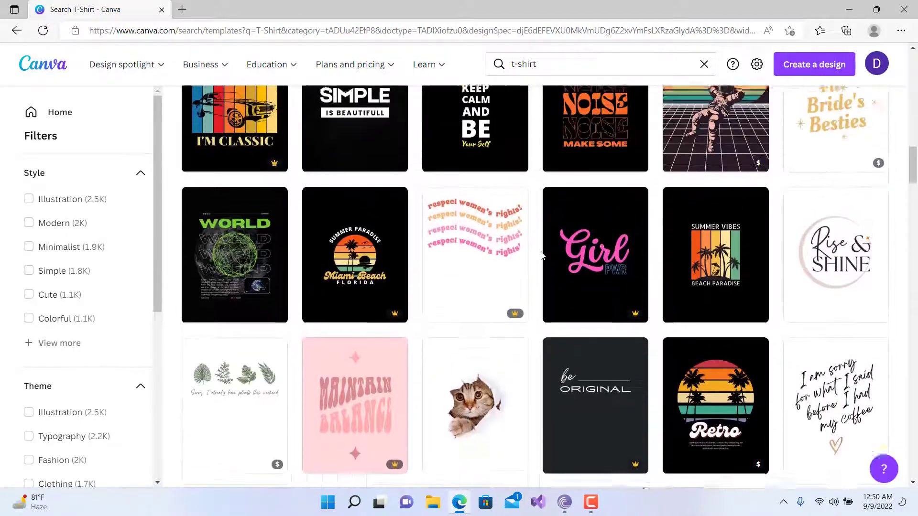
# Open the Green Black Modern World T-Shirt template for editing and skip the introductory tour
pyautogui.click(247, 284)
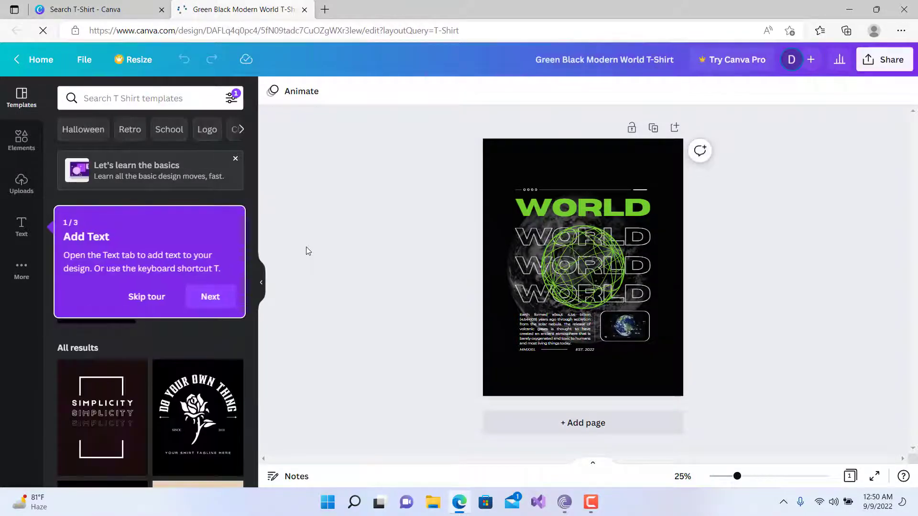
pyautogui.click(214, 302)
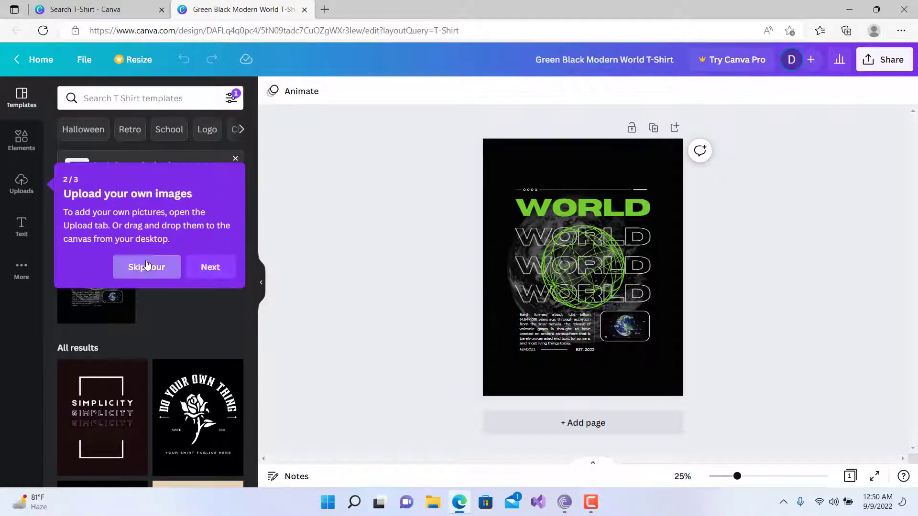
pyautogui.click(146, 266)
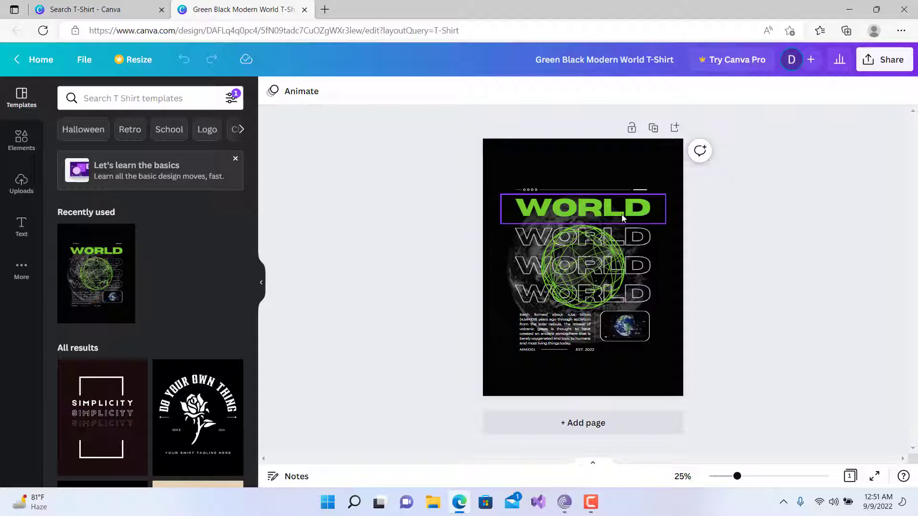
# Skim the alternative T-shirt templates offered beside the open design
pyautogui.scroll(-9, 164, 393)
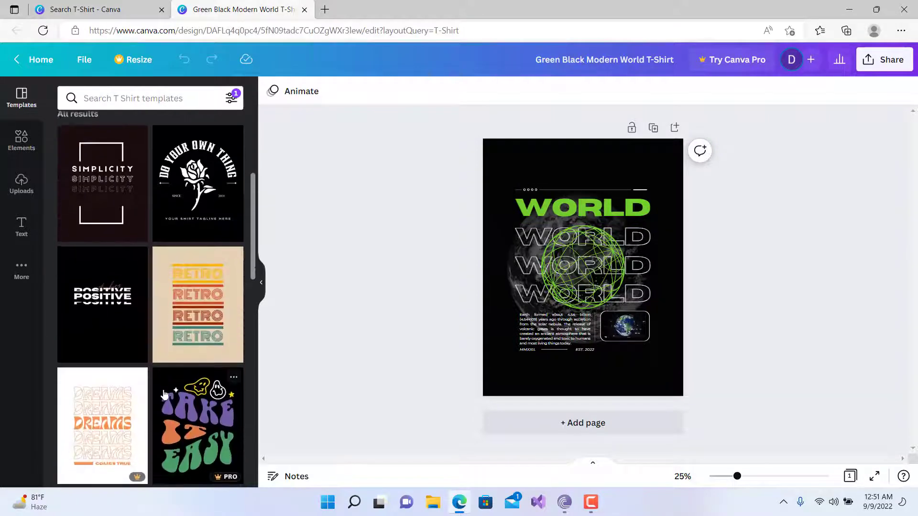
pyautogui.scroll(-12, 164, 394)
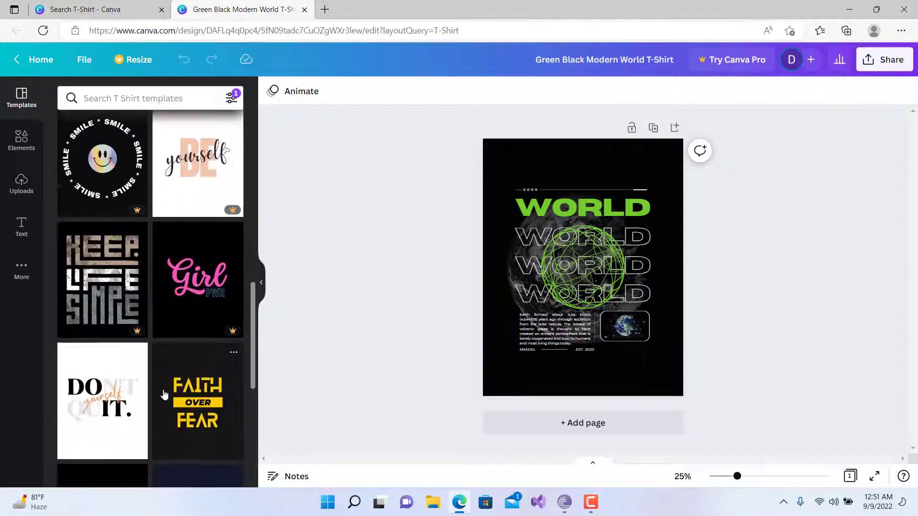
pyautogui.scroll(20, 164, 394)
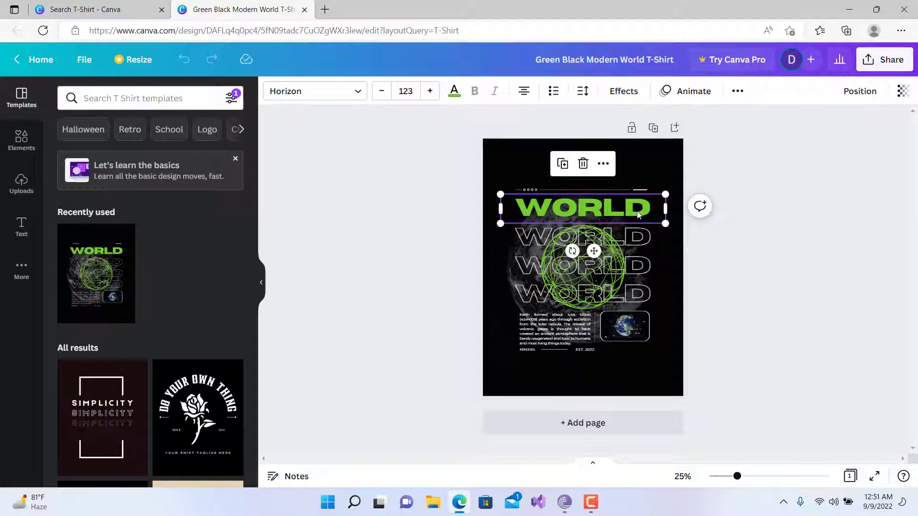
# Change the green WORLD heading's text color to yellow from the default colors
pyautogui.click(455, 91)
pyautogui.scroll(-1, 186, 420)
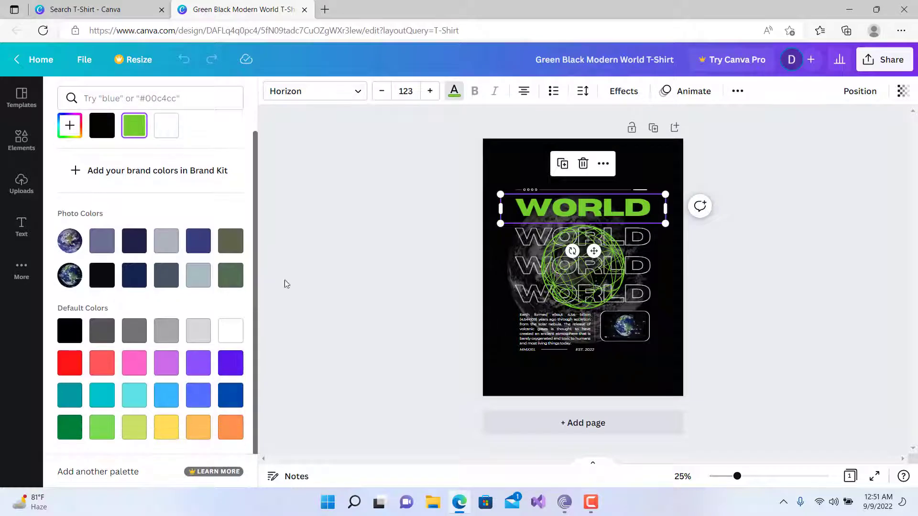
pyautogui.click(455, 95)
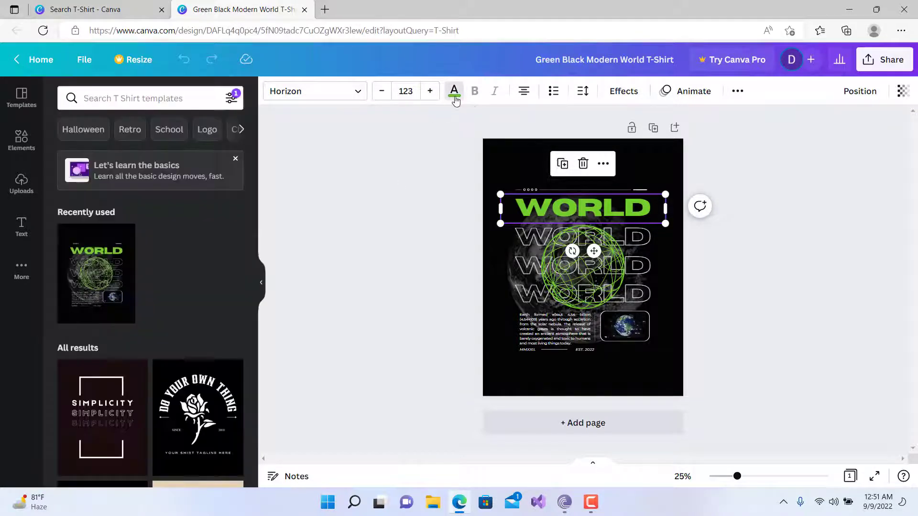
pyautogui.click(454, 95)
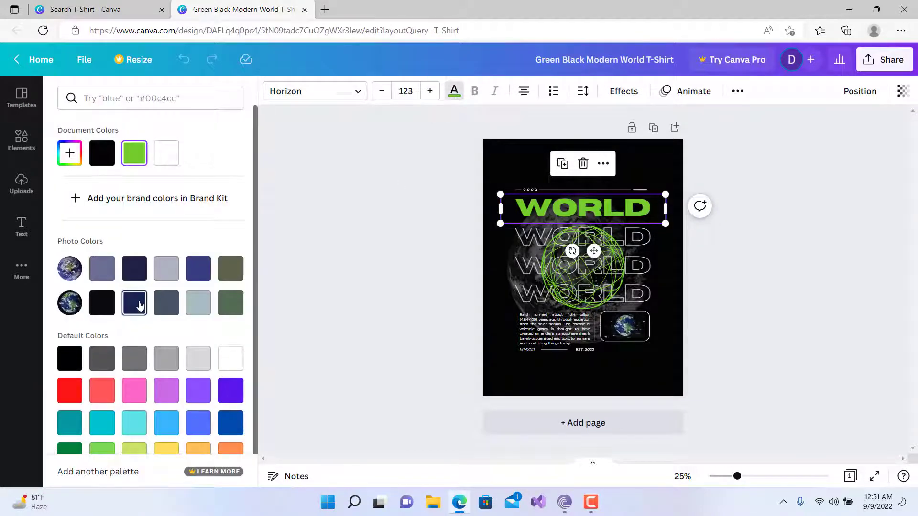
pyautogui.scroll(-1, 130, 301)
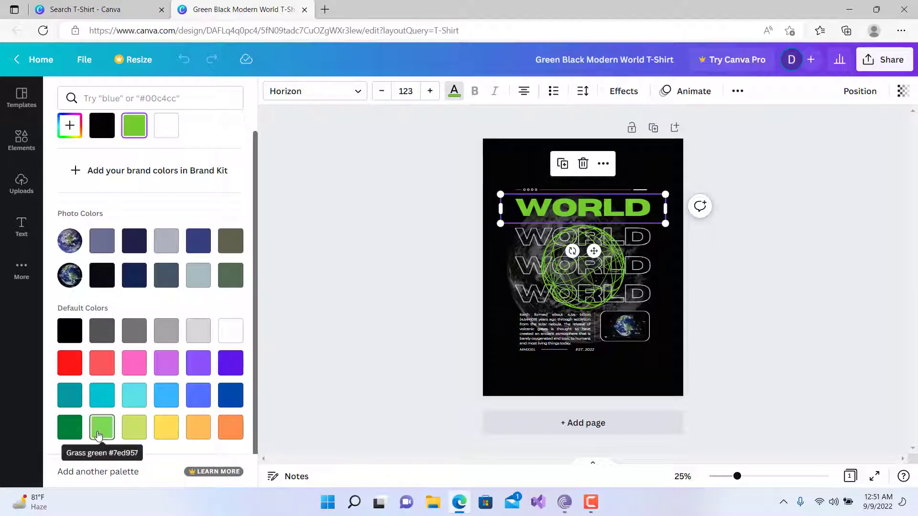
pyautogui.click(165, 432)
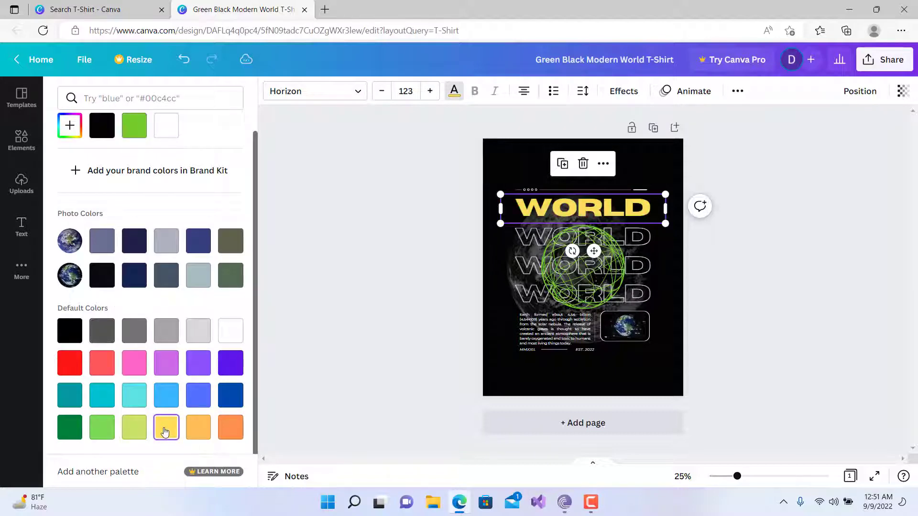
# Recolor the green wireframe globe in yellow to match the heading
pyautogui.click(570, 292)
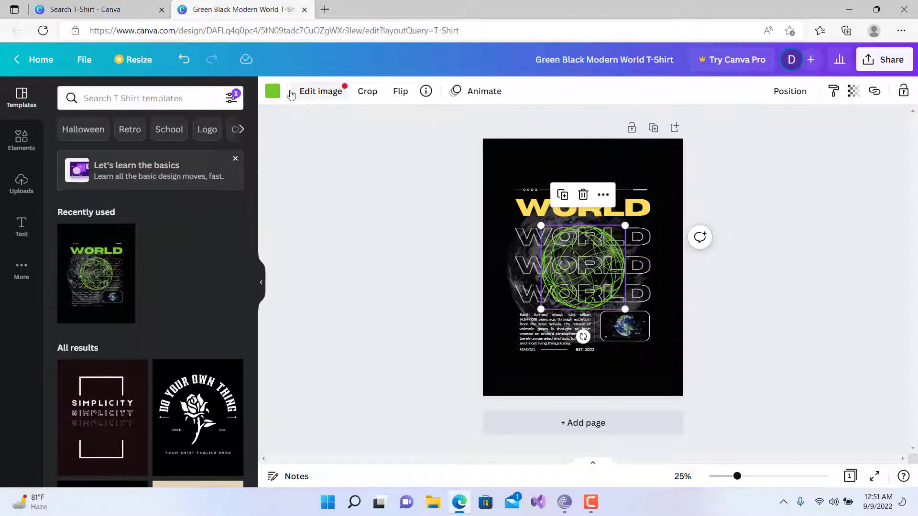
pyautogui.click(272, 91)
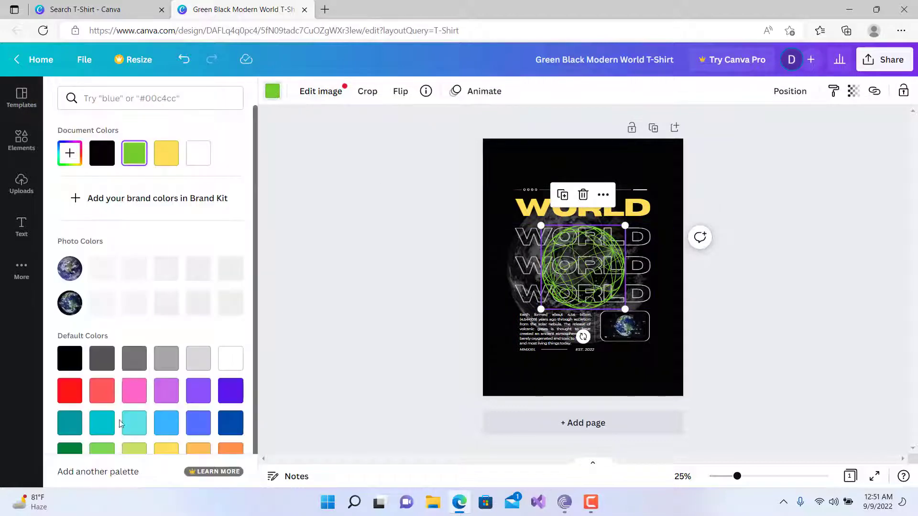
pyautogui.click(162, 451)
pyautogui.press('Escape')
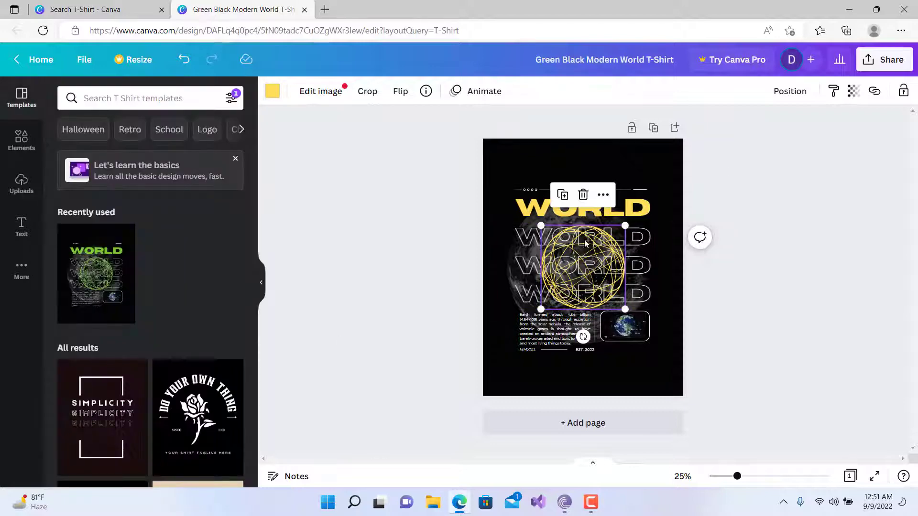
# Replace the yellow WORLD heading's text with BUDDY
pyautogui.doubleClick(642, 215)
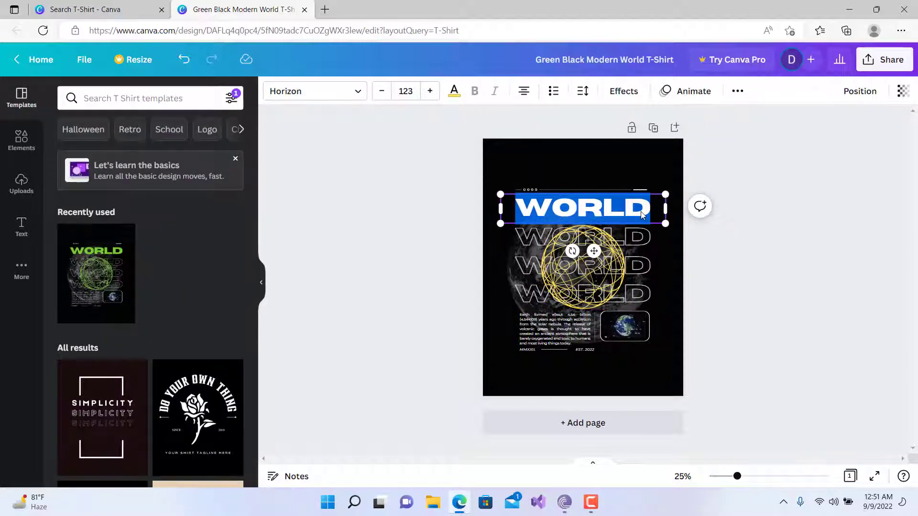
pyautogui.press('BackSpace')
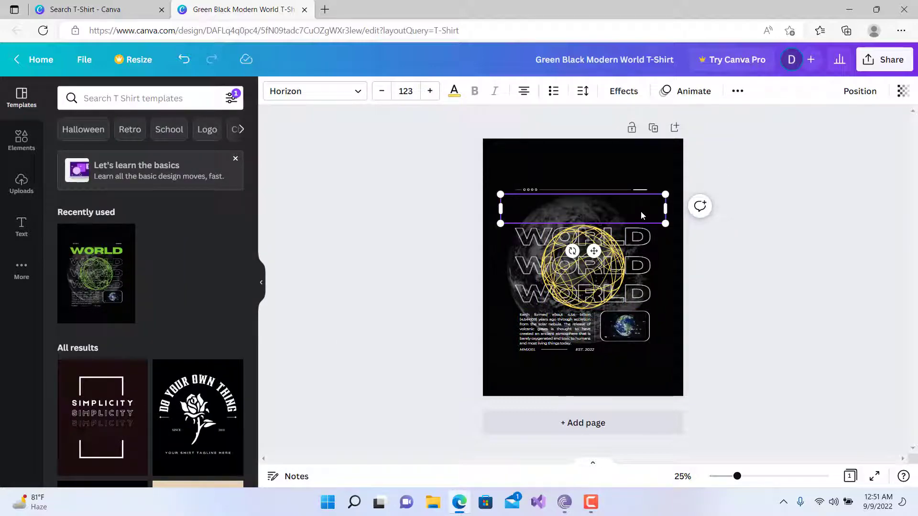
pyautogui.write('BUDDY')
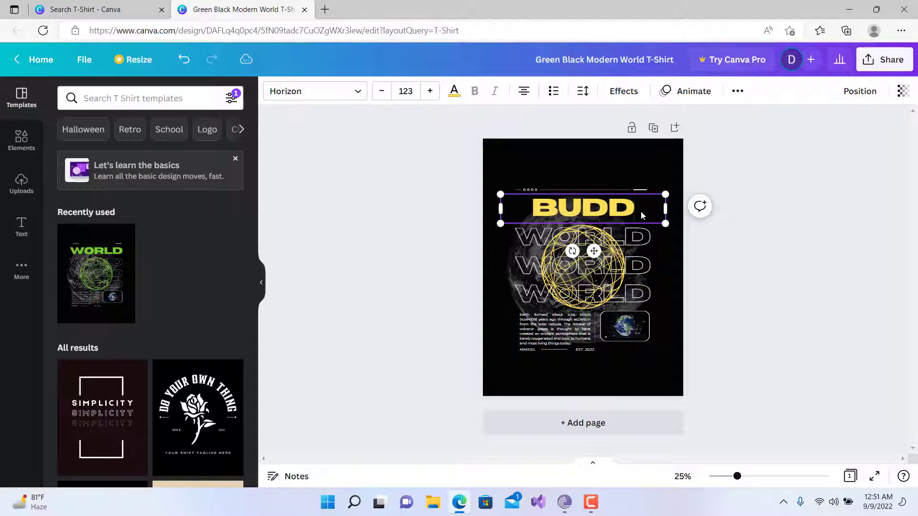
pyautogui.click(771, 242)
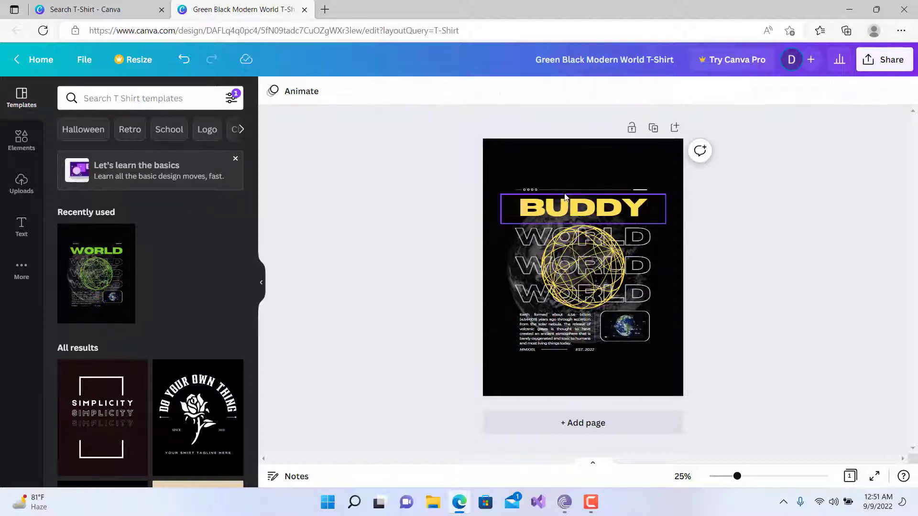
# Rotate the BUDDY heading to read vertically upward and place it along the right side of the design, beside the outlined WORLD lines
pyautogui.moveTo(580, 204); pyautogui.dragTo(585, 172)
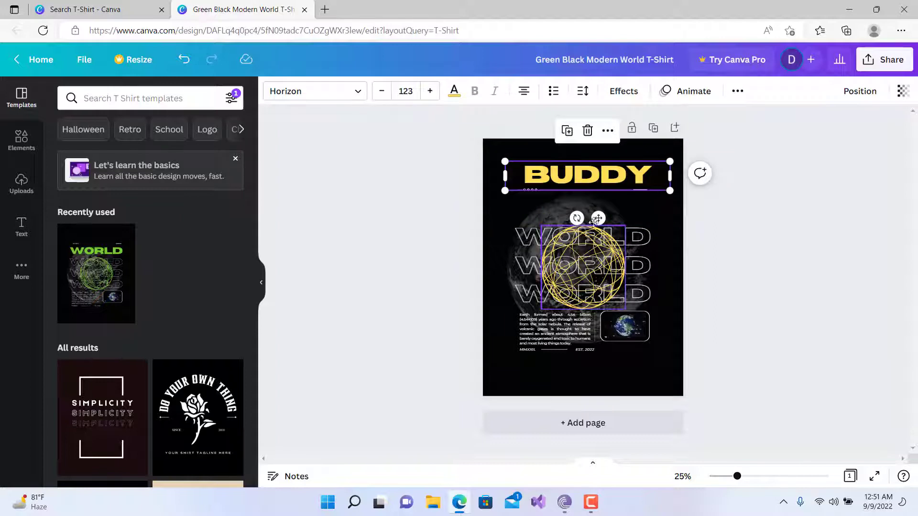
pyautogui.moveTo(580, 221); pyautogui.dragTo(758, 185)
pyautogui.moveTo(588, 205); pyautogui.dragTo(663, 299)
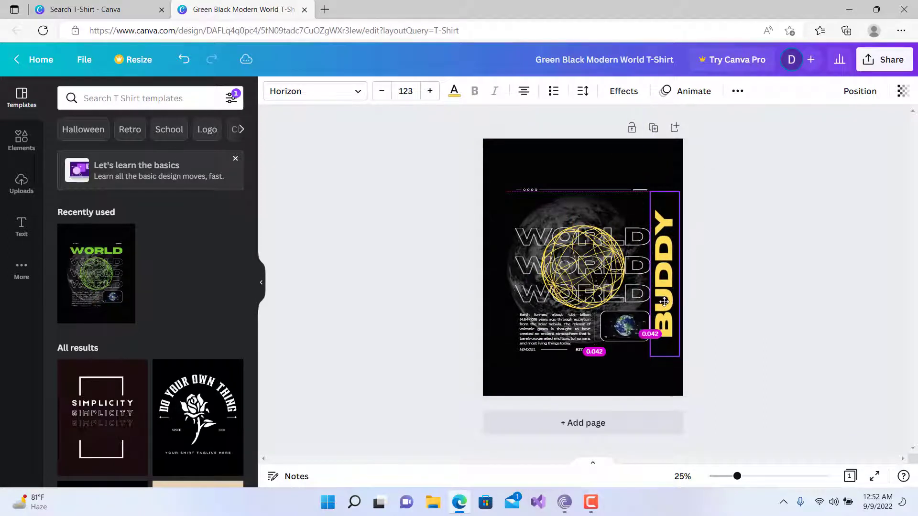
pyautogui.click(773, 313)
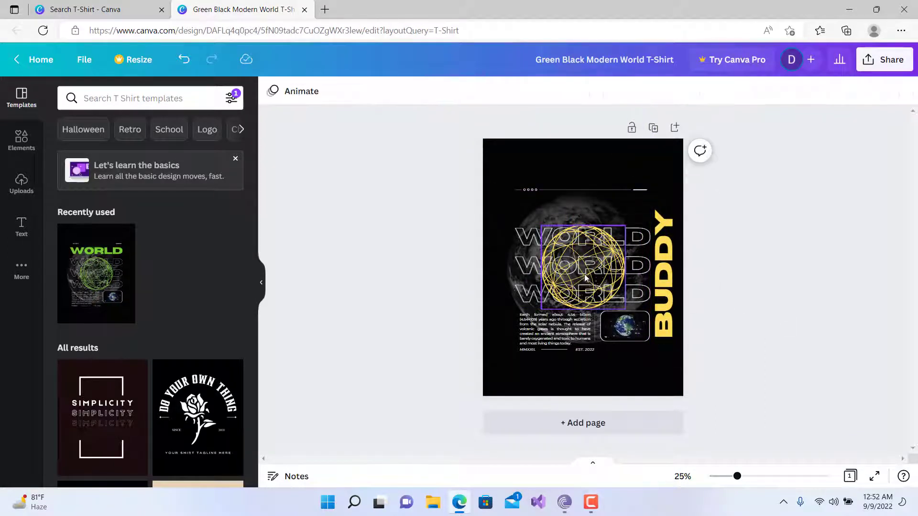
# Nudge the yellow wireframe globe slightly down and right, and lower its opacity so it looks faint
pyautogui.moveTo(584, 274)
pyautogui.mouseDown()
pyautogui.moveTo(584, 187)
pyautogui.moveTo(585, 278)
pyautogui.mouseUp()
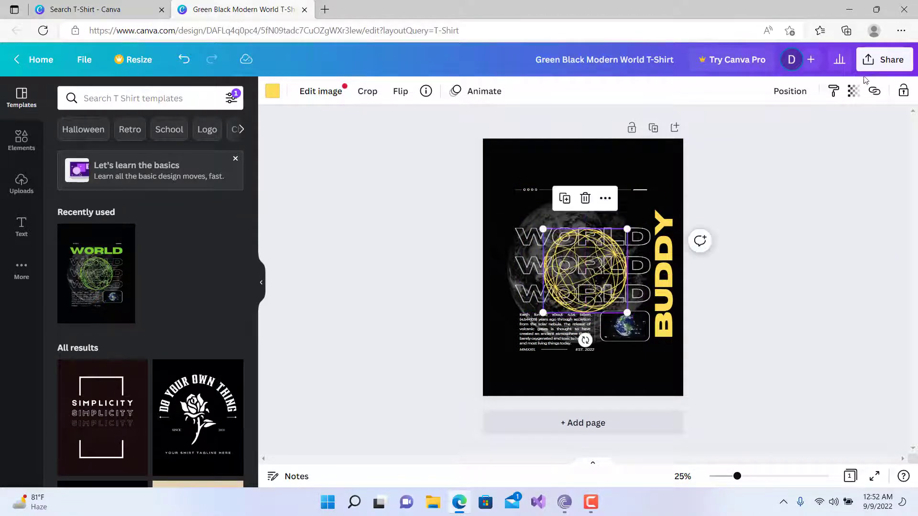
pyautogui.click(854, 92)
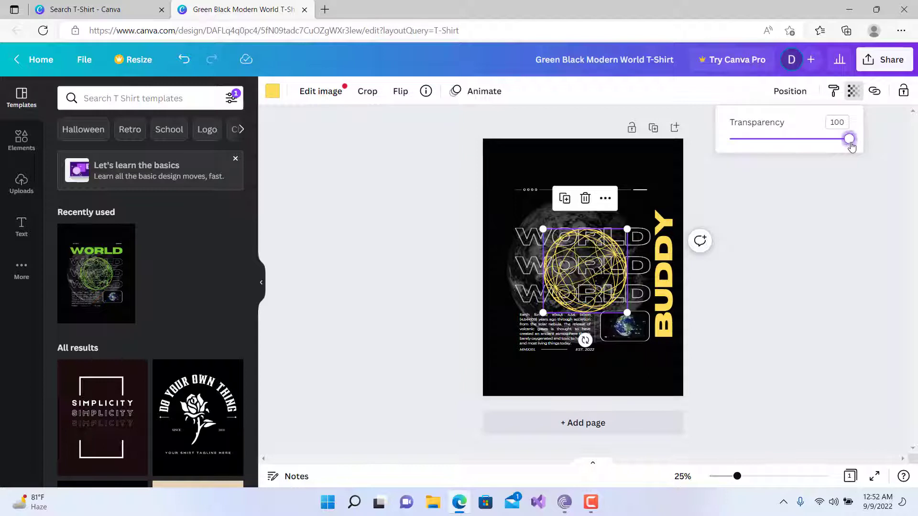
pyautogui.moveTo(851, 146); pyautogui.dragTo(776, 157)
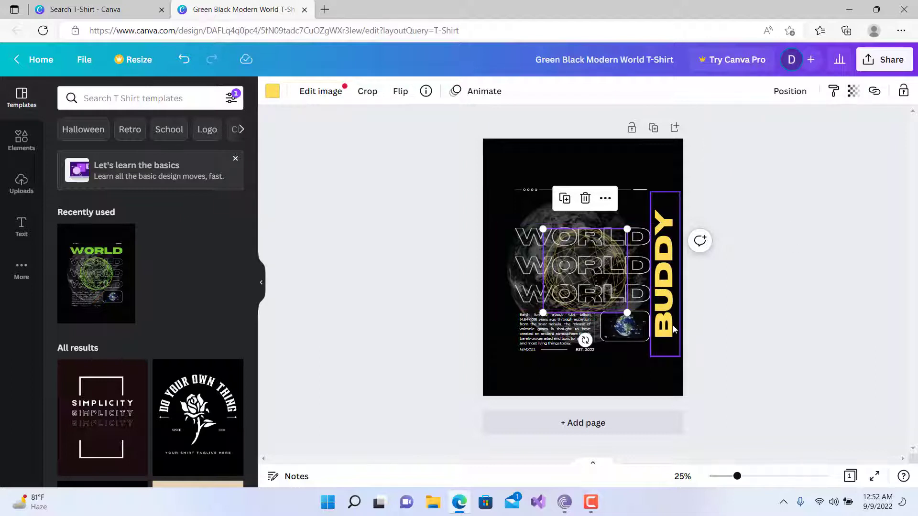
# Shift the vertical BUDDY heading slightly up and right, against the page's right edge
pyautogui.moveTo(672, 325); pyautogui.dragTo(676, 322)
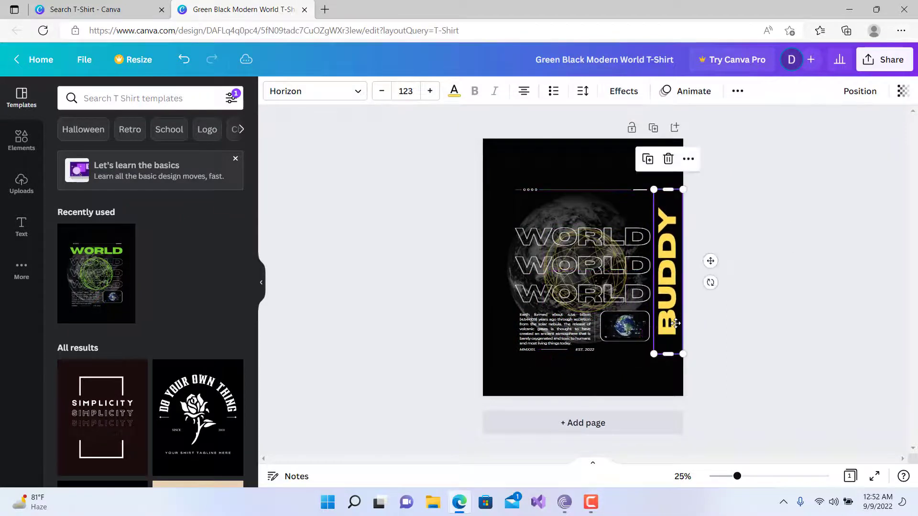
# Replace the first line of the outlined WORLD text with MY WORLD
pyautogui.click(533, 236)
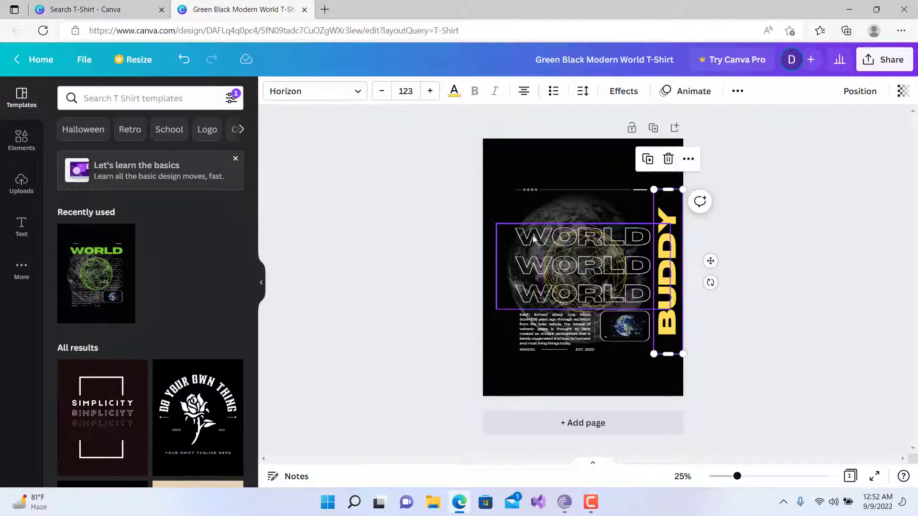
pyautogui.click(534, 237)
pyautogui.press('Escape')
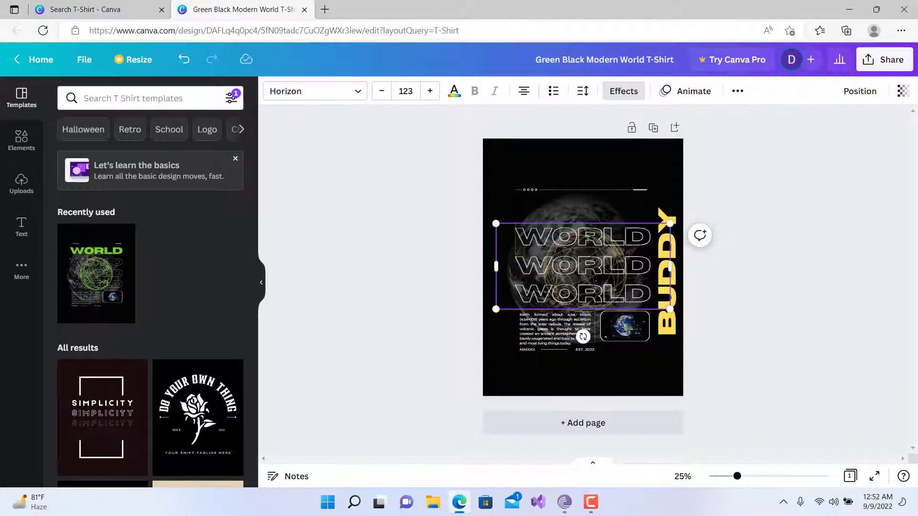
pyautogui.moveTo(651, 238); pyautogui.dragTo(528, 241)
pyautogui.press('BackSpace')
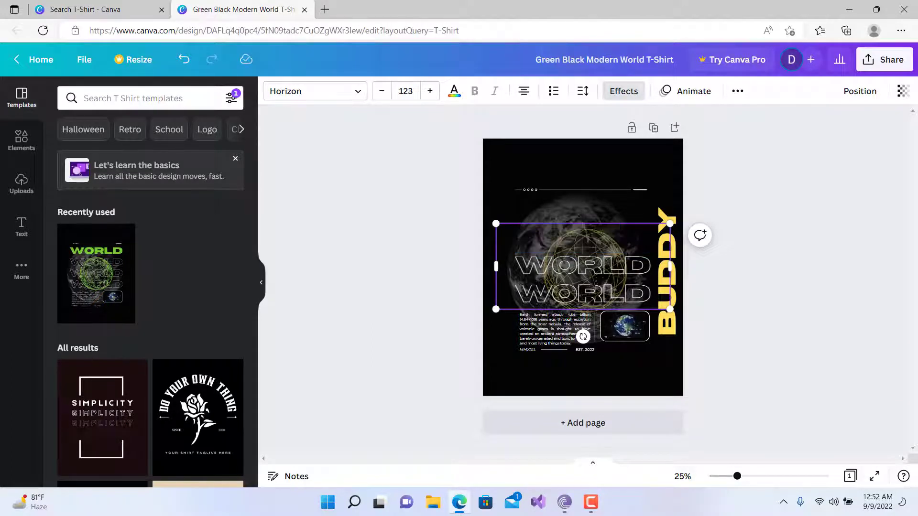
pyautogui.write('MY')
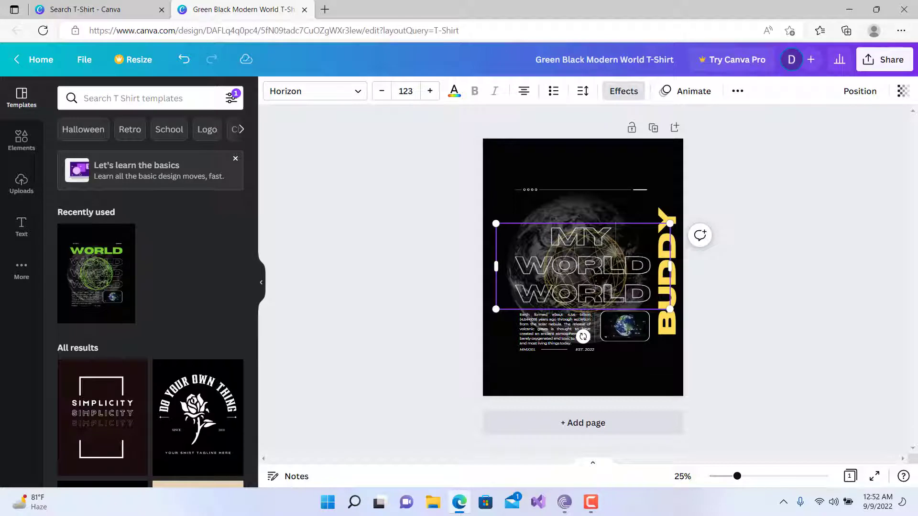
pyautogui.write(' WORLD')
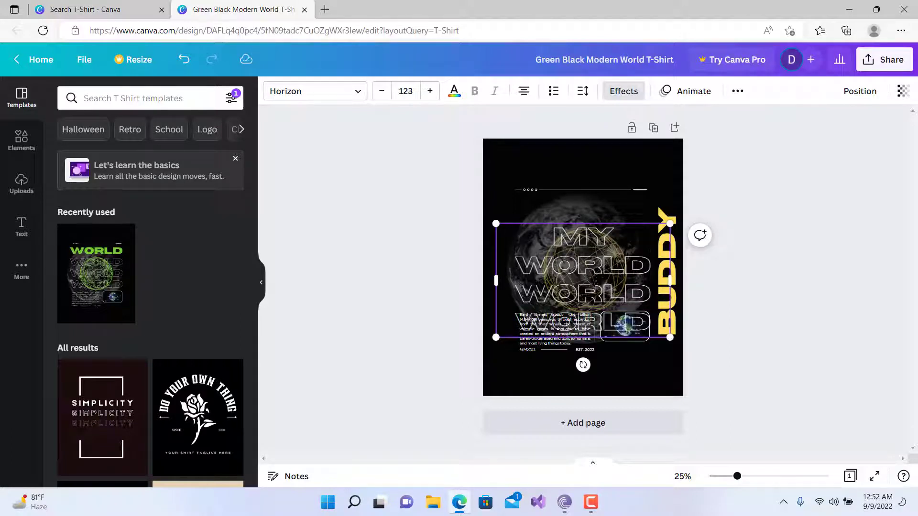
pyautogui.click(748, 297)
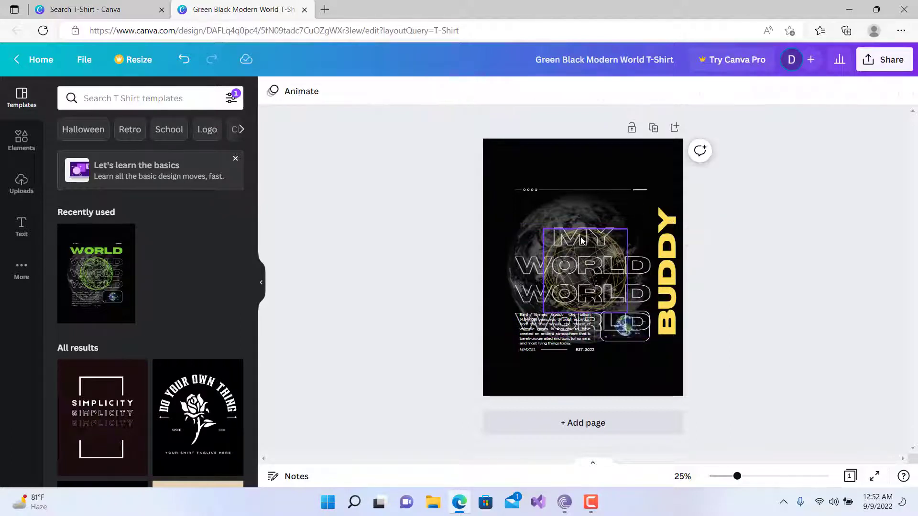
# Reduce the outlined MY WORLD text block's font size to 116
pyautogui.click(582, 240)
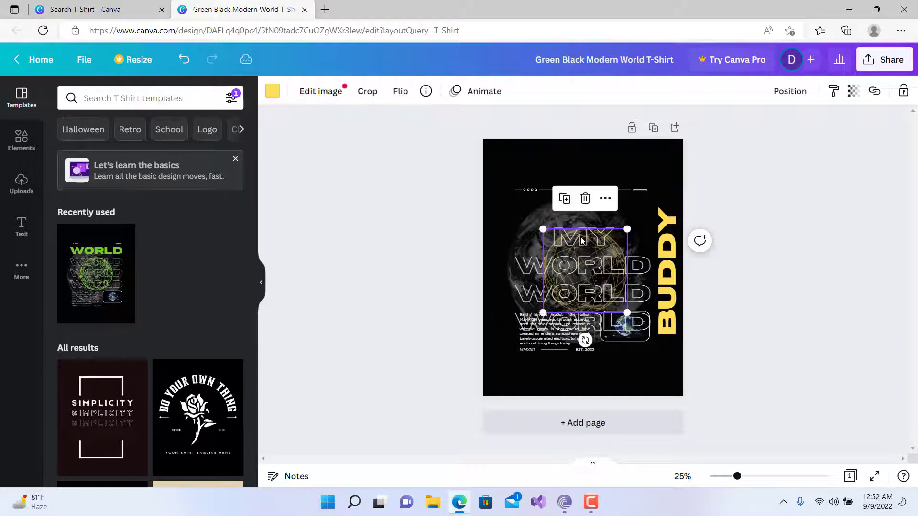
pyautogui.click(528, 261)
pyautogui.click(382, 92)
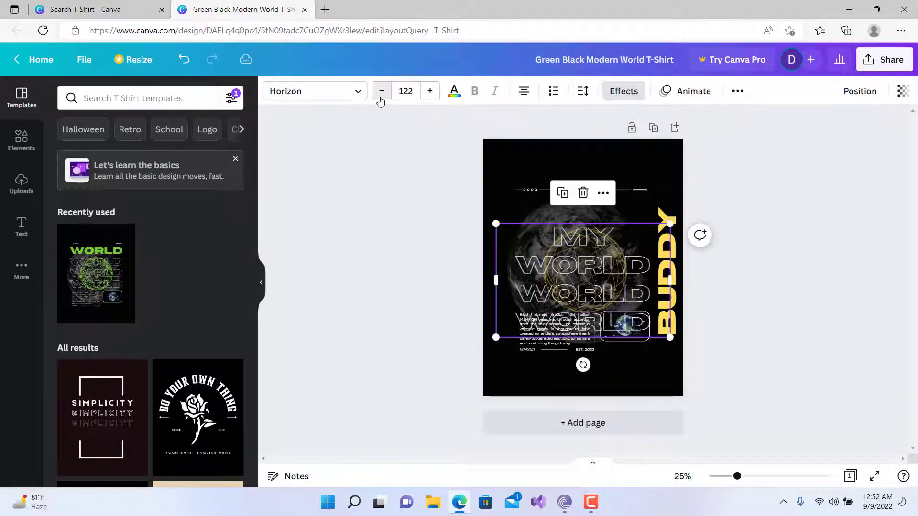
pyautogui.click(381, 92)
pyautogui.click(381, 92)
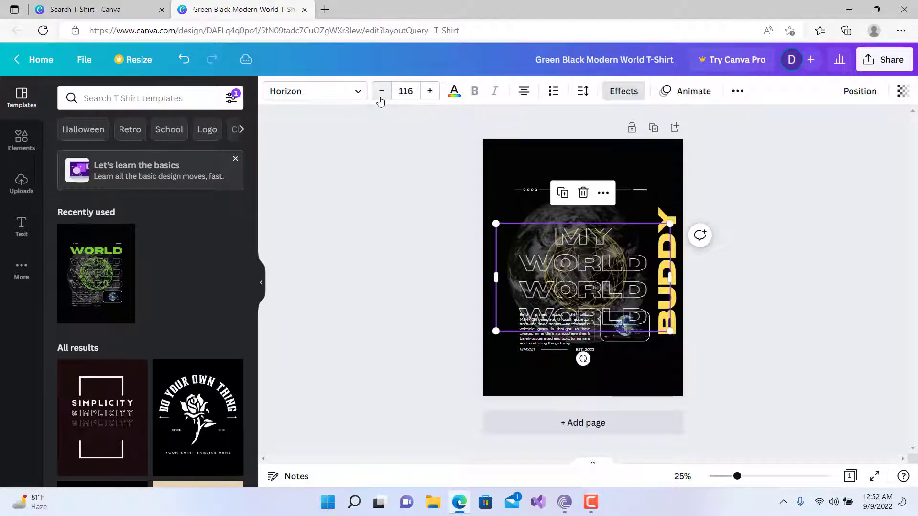
# Try bulleted and numbered list formatting on the outlined text, and return it to plain lines
pyautogui.click(553, 94)
pyautogui.click(552, 94)
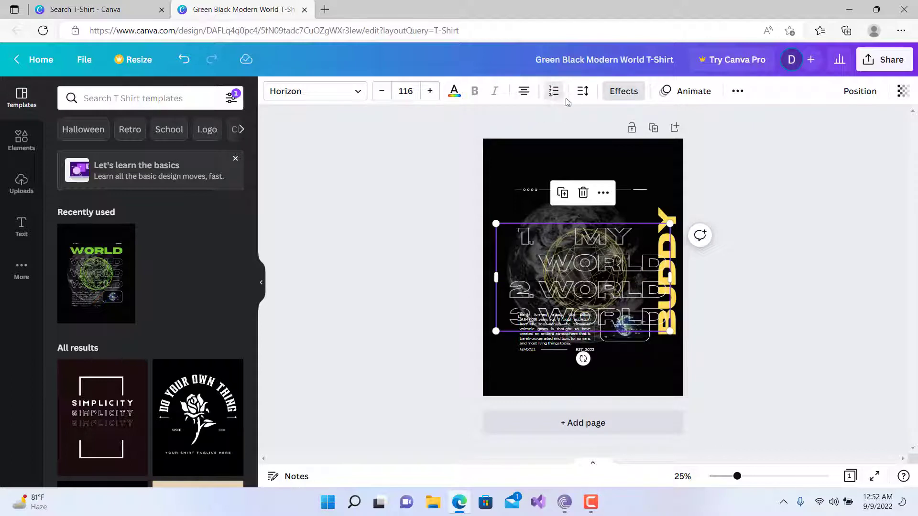
pyautogui.click(552, 94)
pyautogui.click(421, 223)
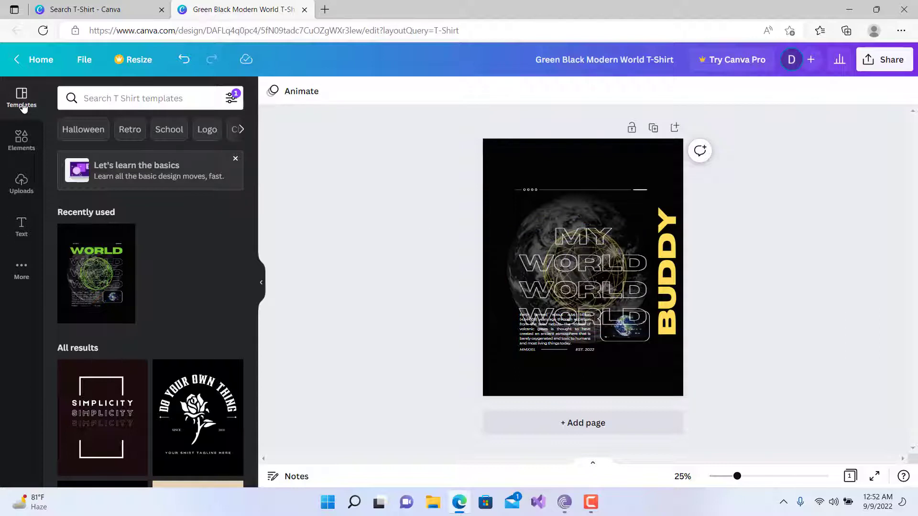
# Search the elements for gym, add the first dumbbell graphic, and place it above the thin line at the page's top
pyautogui.click(11, 152)
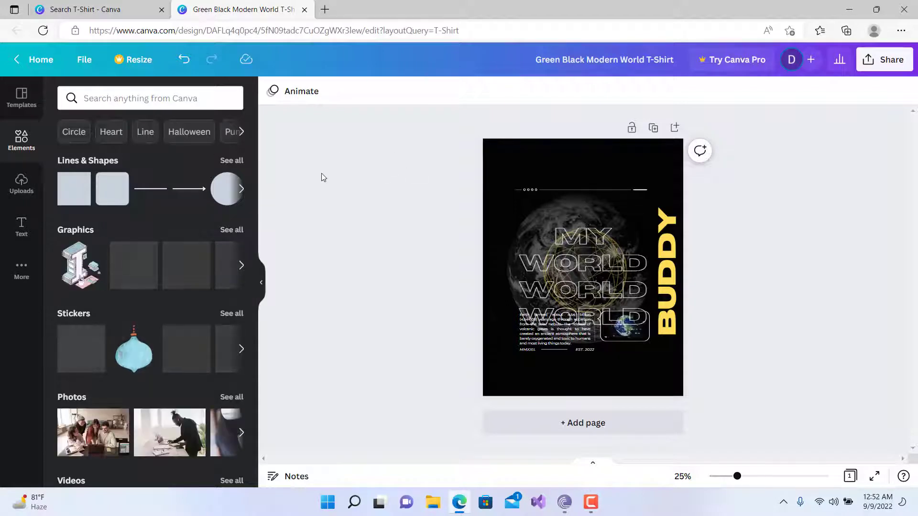
pyautogui.click(160, 96)
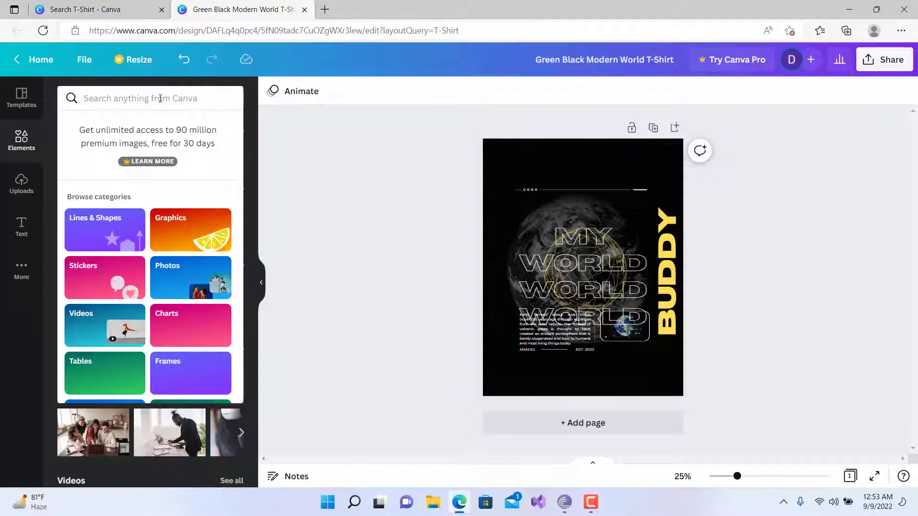
pyautogui.write('gym')
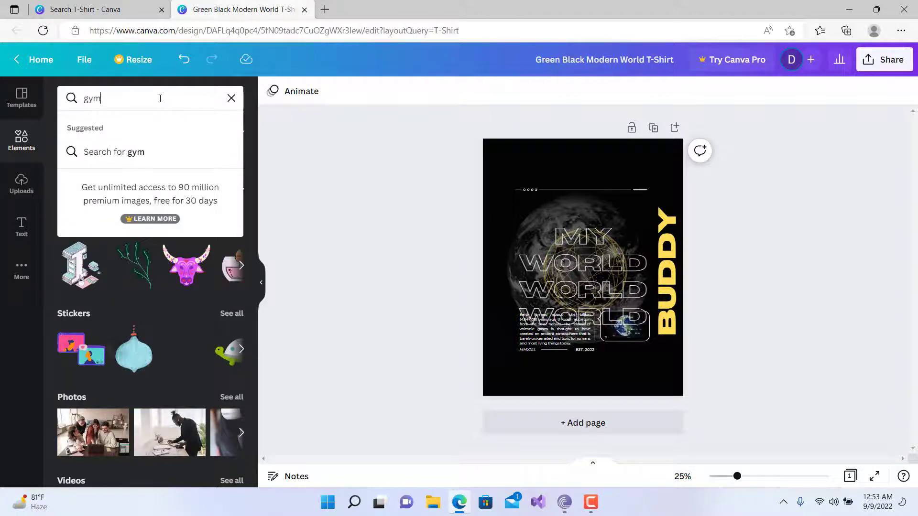
pyautogui.press('Return')
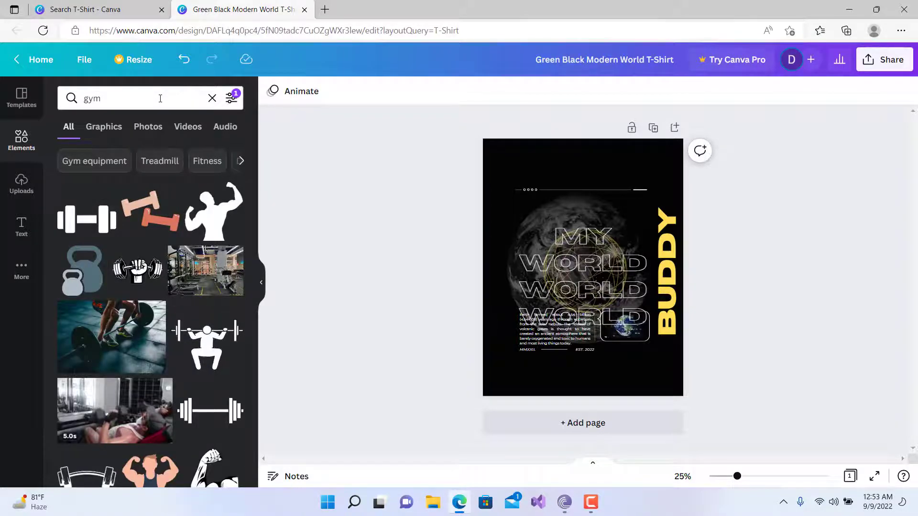
pyautogui.click(85, 220)
pyautogui.moveTo(565, 256); pyautogui.dragTo(566, 166)
# Recolour the dumbbell white and move it to the bottom of the page, centred below the EST. 2022 line
pyautogui.click(273, 91)
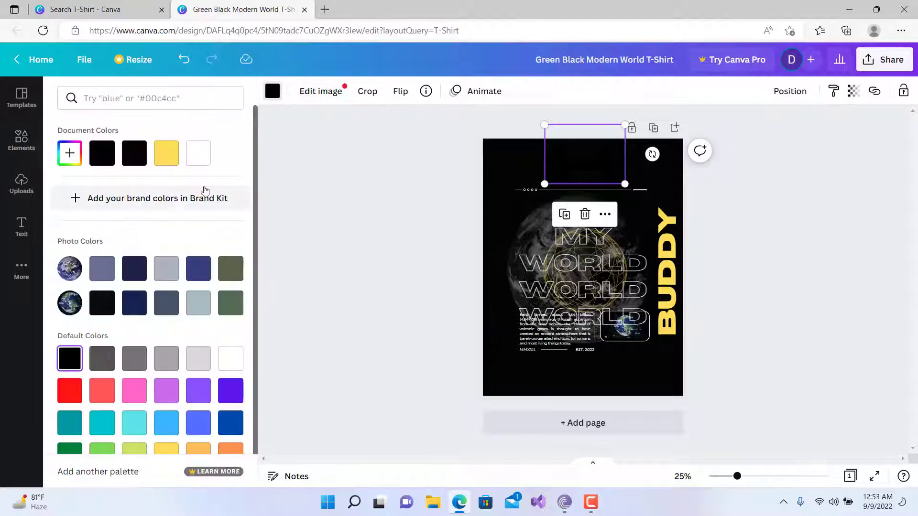
pyautogui.click(198, 153)
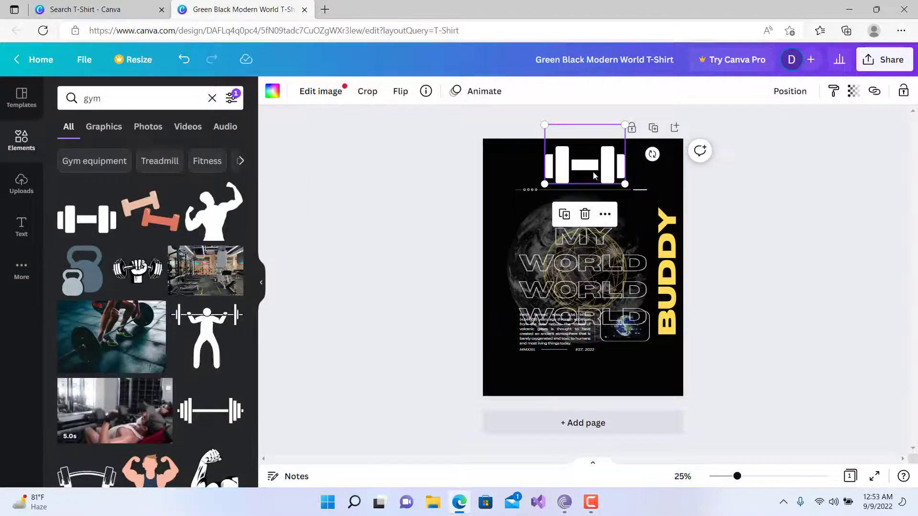
pyautogui.moveTo(612, 171); pyautogui.dragTo(609, 373)
pyautogui.click(756, 349)
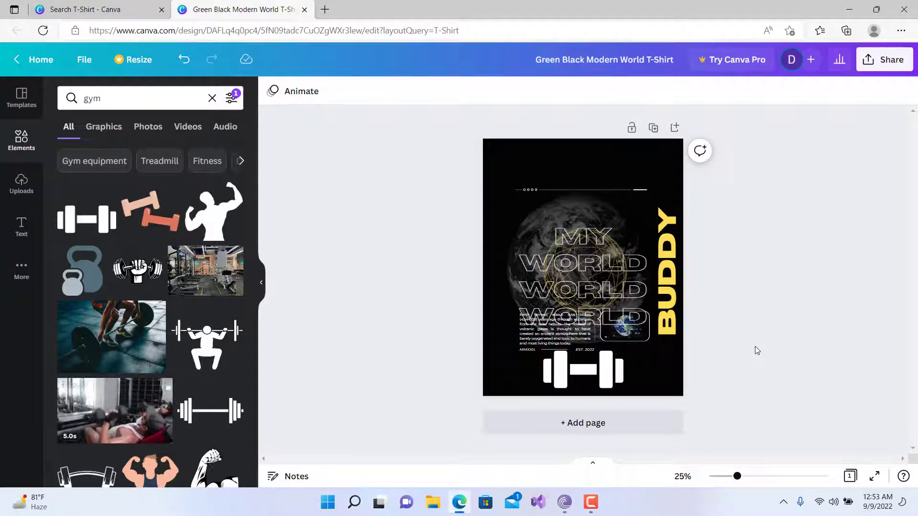
# Delete the Earth photo, wireframe globe, outlined text, small paragraph and dumbbell together from the design
pyautogui.click(22, 233)
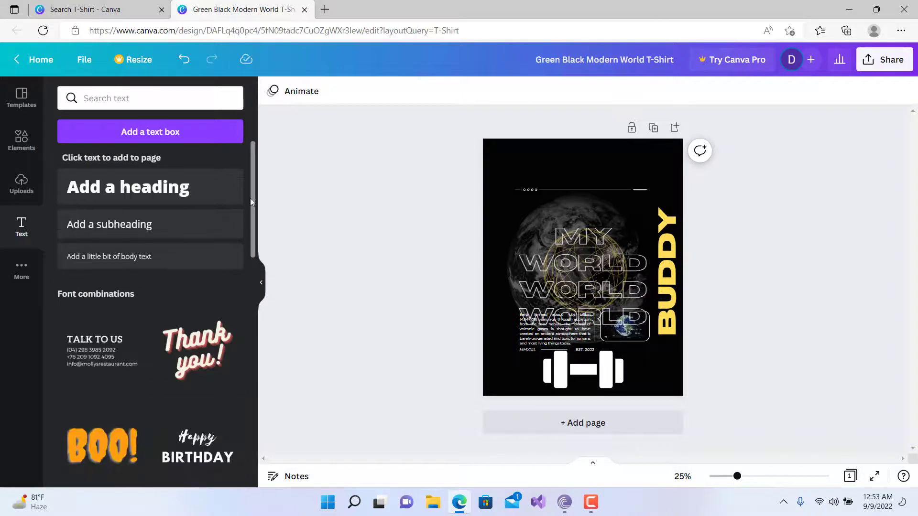
pyautogui.scroll(-2, 203, 306)
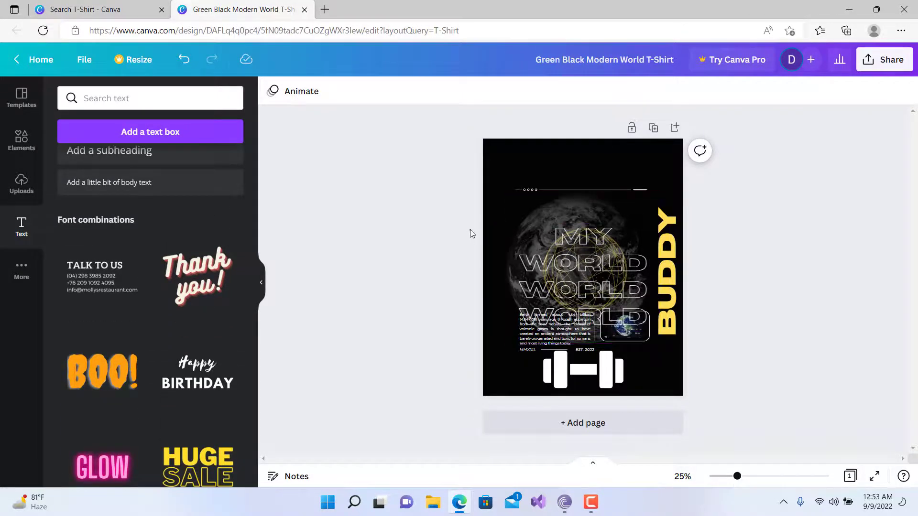
pyautogui.moveTo(472, 233); pyautogui.dragTo(580, 338)
pyautogui.press('Delete')
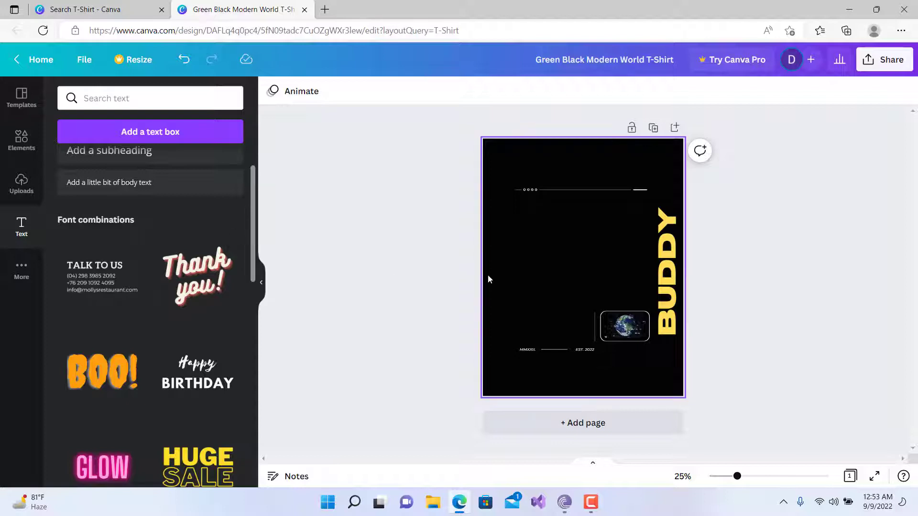
# Add the slanted "Thank you!" font combination to the page and position it slightly higher in the design
pyautogui.click(205, 284)
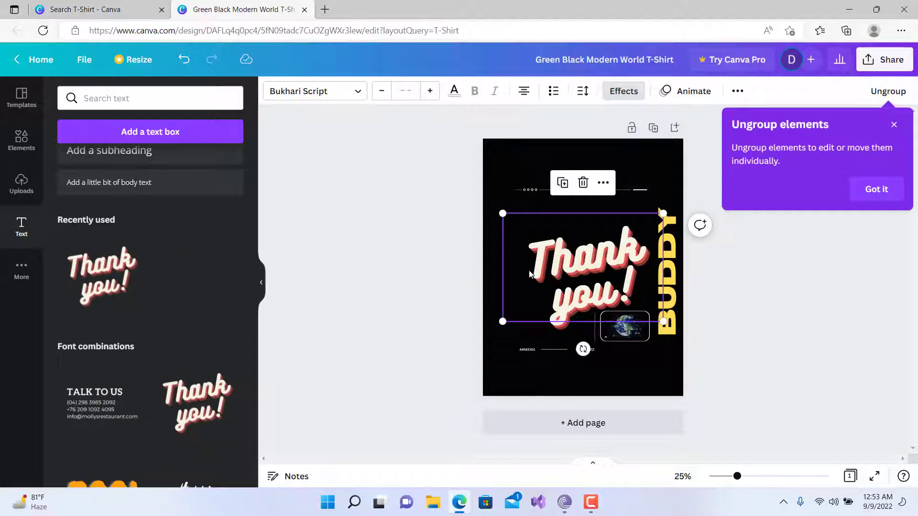
pyautogui.click(895, 126)
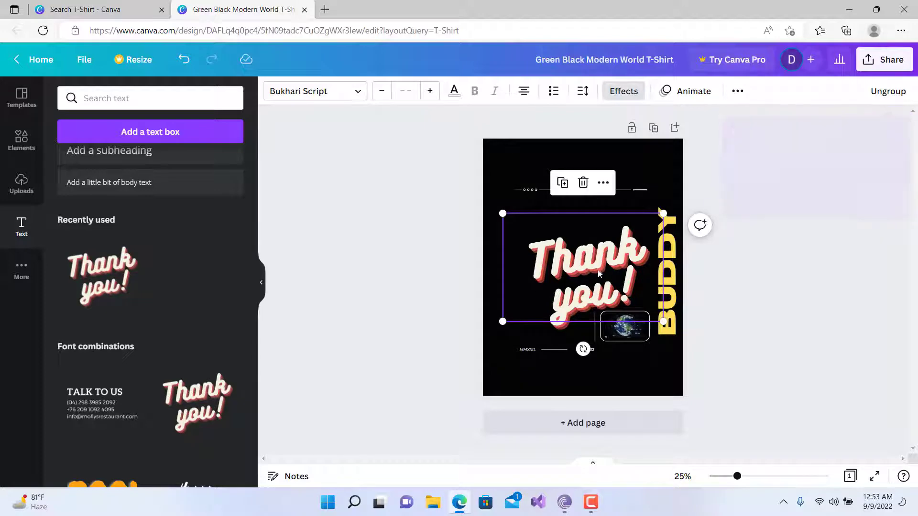
pyautogui.click(578, 284)
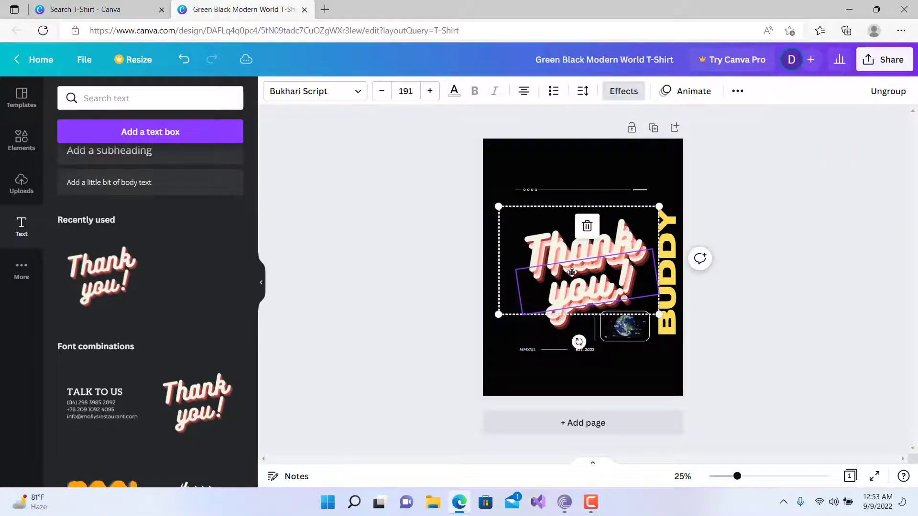
pyautogui.click(573, 272)
pyautogui.press('Escape')
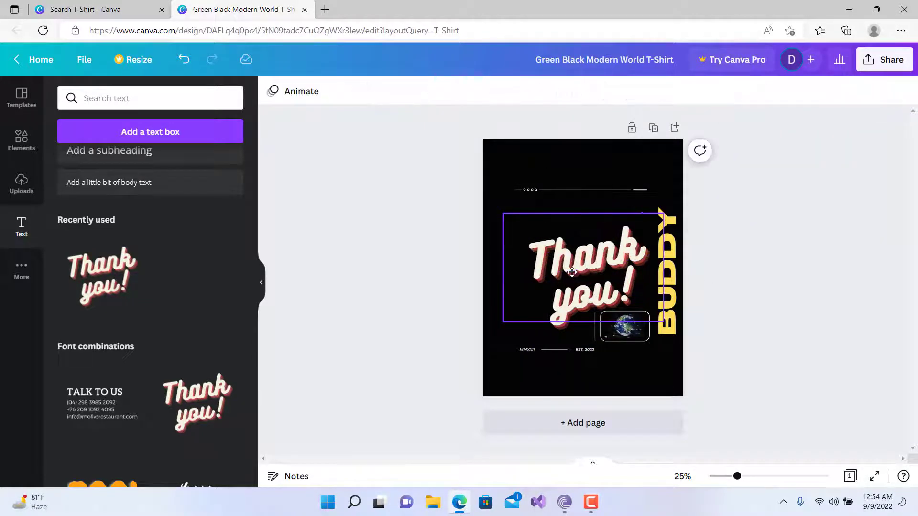
pyautogui.click(579, 286)
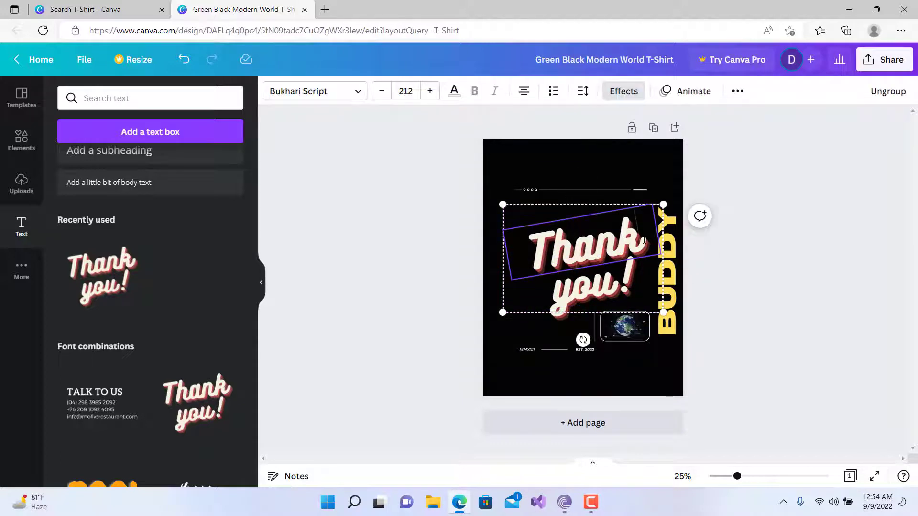
# Replace the word Thank in the slanted script text with Canva
pyautogui.moveTo(644, 241); pyautogui.dragTo(536, 262)
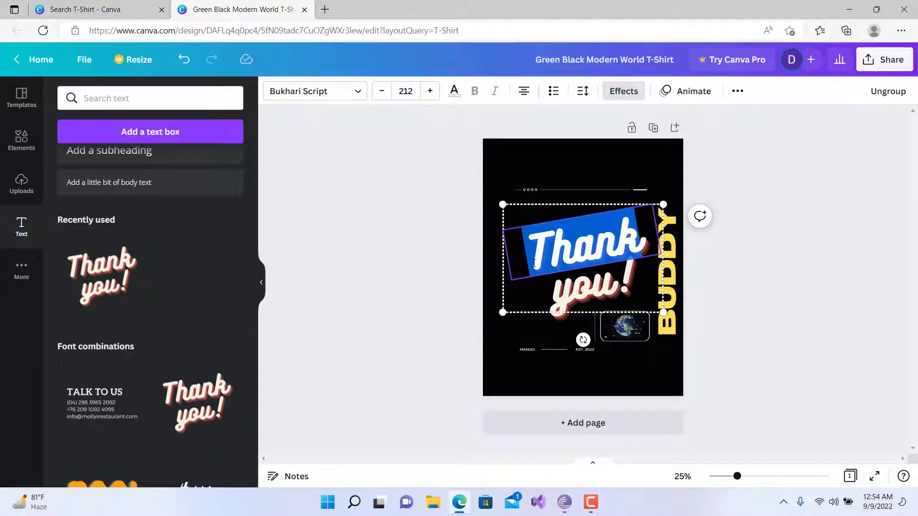
pyautogui.write('okay')
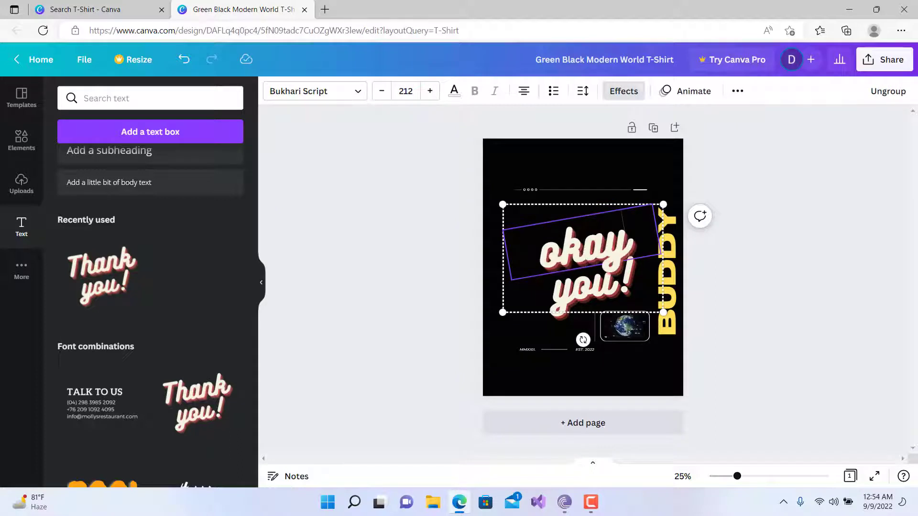
pyautogui.press('BackSpace')
pyautogui.press('BackSpace')
pyautogui.press('BackSpace')
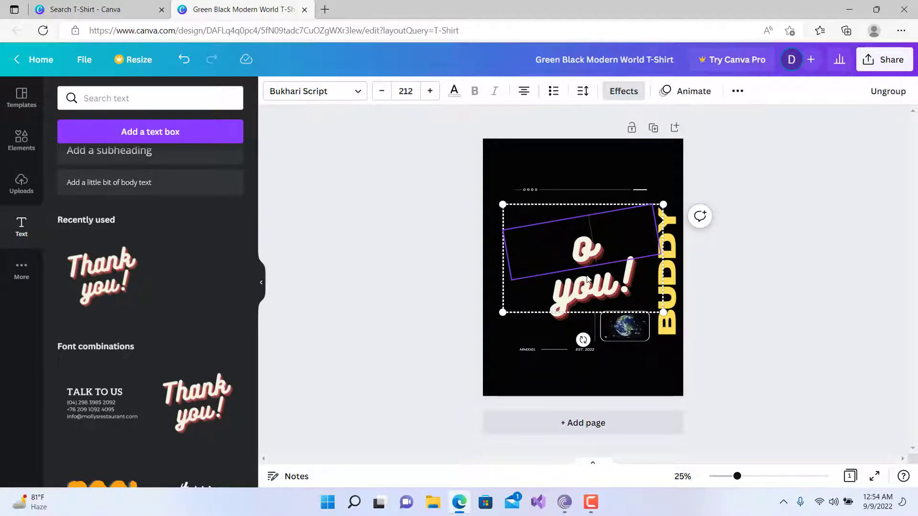
pyautogui.write('k')
pyautogui.press('BackSpace')
pyautogui.press('BackSpace')
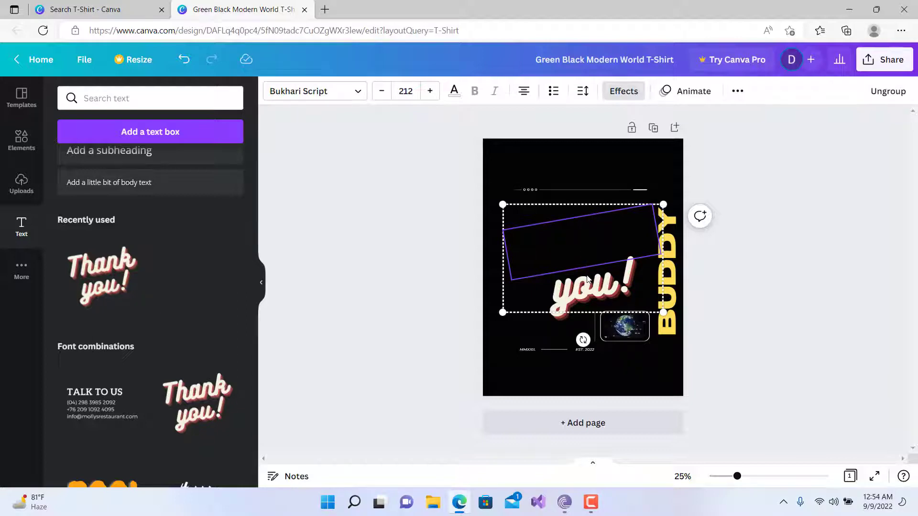
pyautogui.write('Canva')
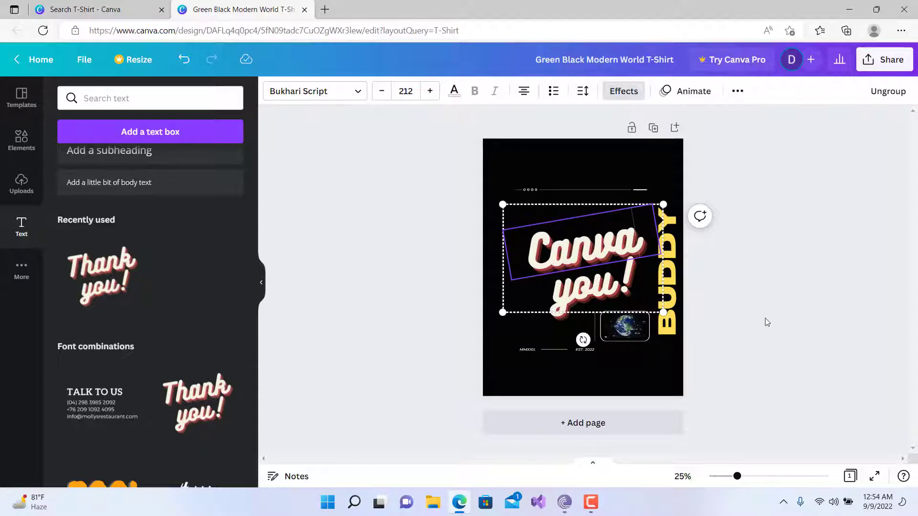
pyautogui.click(798, 333)
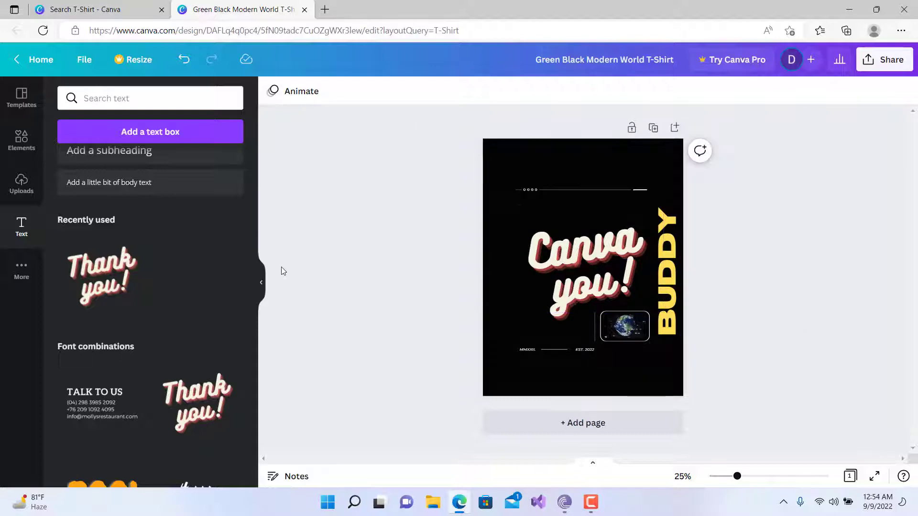
# Change the font of the word "you!" in the slanted text to Agrandir Narrow Black
pyautogui.scroll(-2, 171, 337)
pyautogui.scroll(-8, 171, 338)
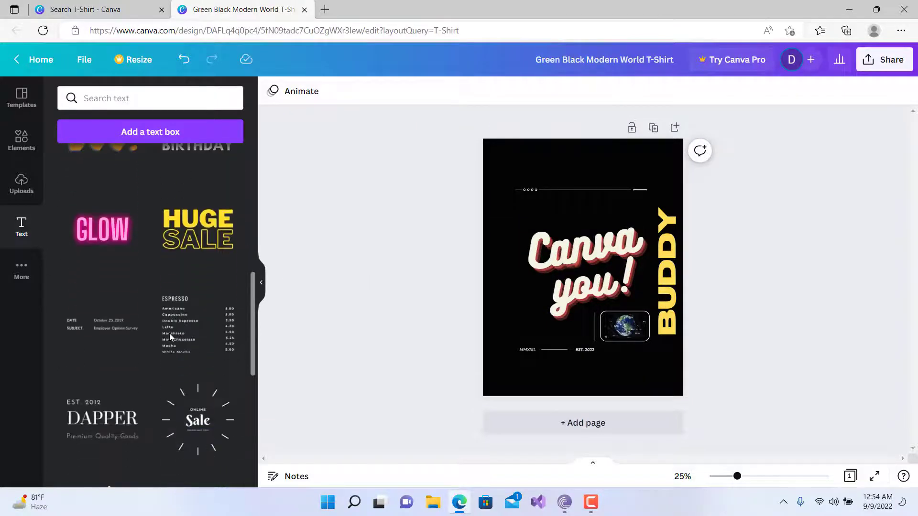
pyautogui.scroll(-3, 170, 338)
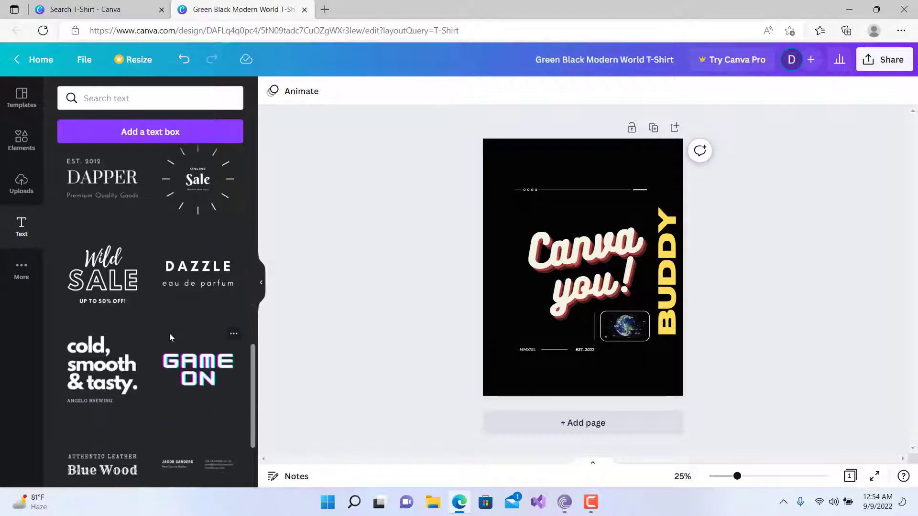
pyautogui.click(573, 292)
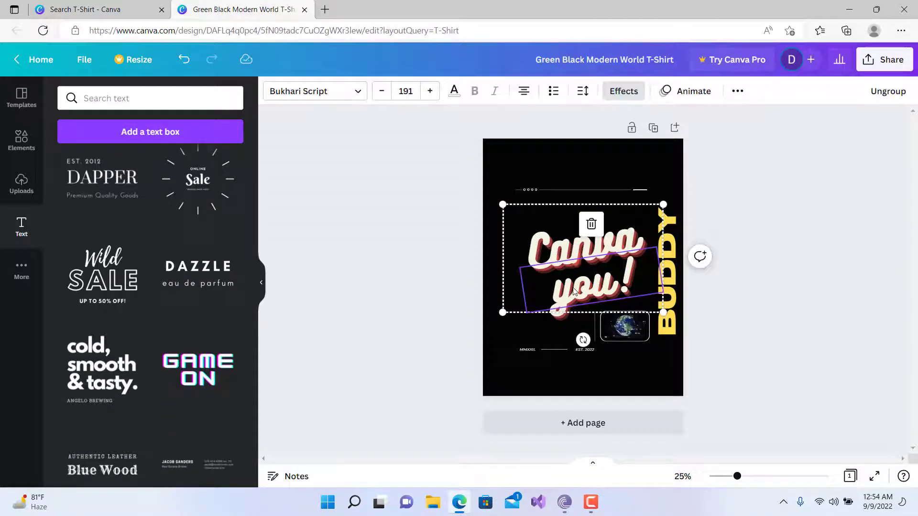
pyautogui.click(356, 91)
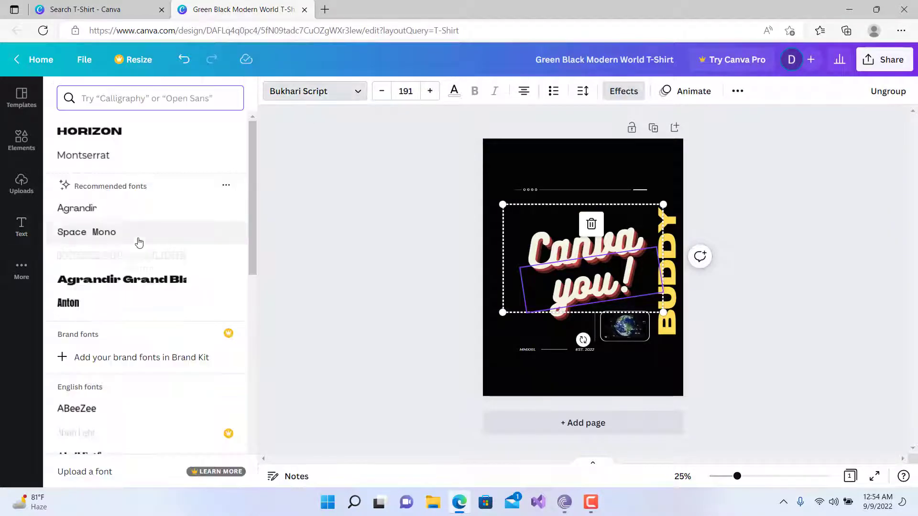
pyautogui.scroll(-2, 144, 256)
pyautogui.scroll(-6, 143, 256)
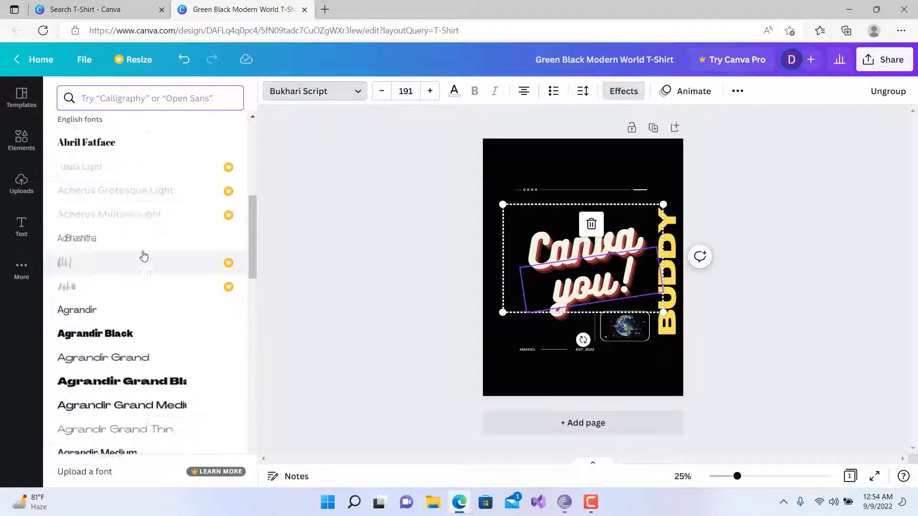
pyautogui.scroll(-2, 144, 255)
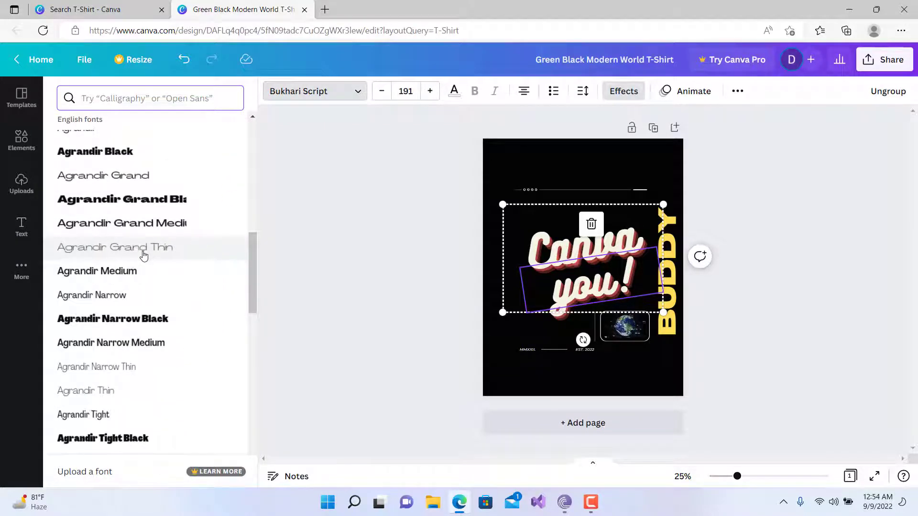
pyautogui.click(136, 320)
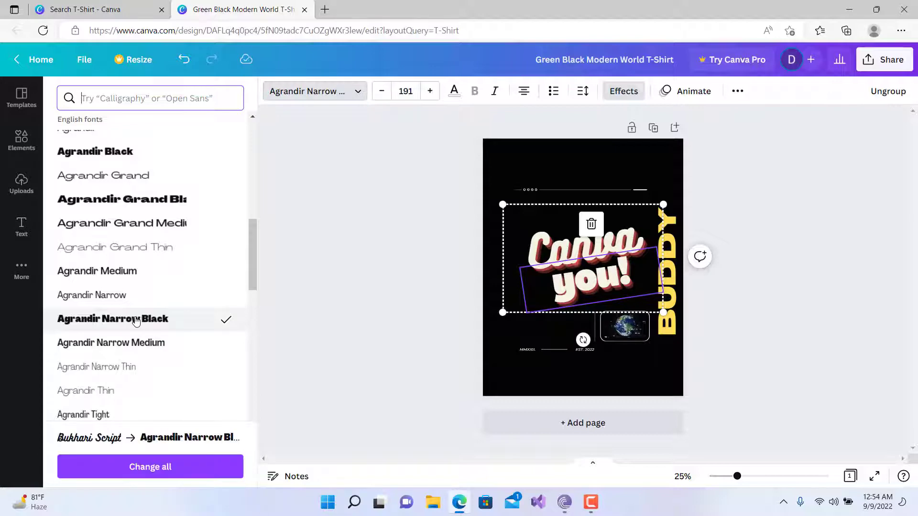
# Delete the slanted "Canva you!" text from the design
pyautogui.click(21, 227)
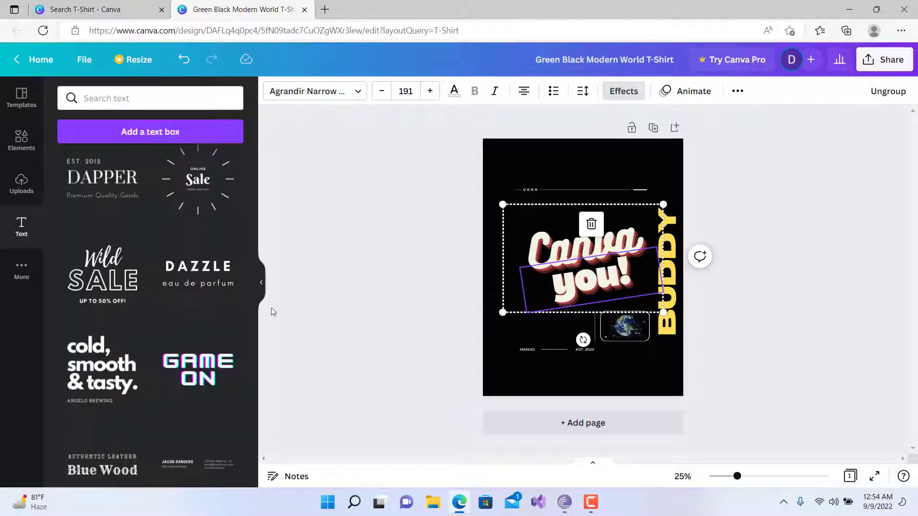
pyautogui.scroll(-4, 148, 334)
pyautogui.scroll(-5, 148, 334)
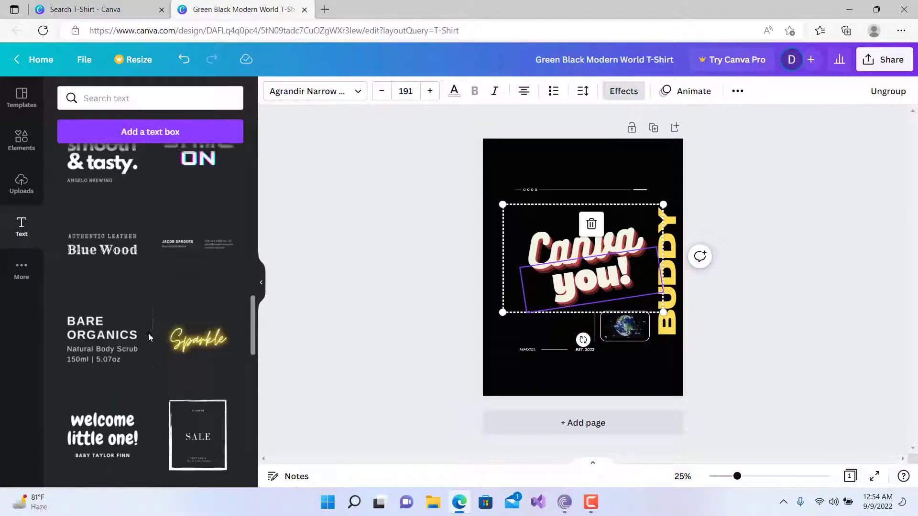
pyautogui.scroll(1, 148, 334)
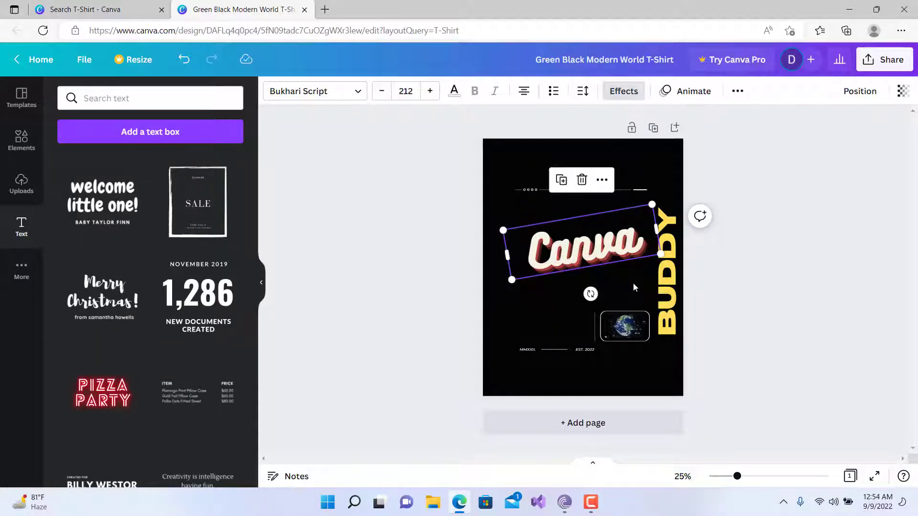
pyautogui.press('Delete')
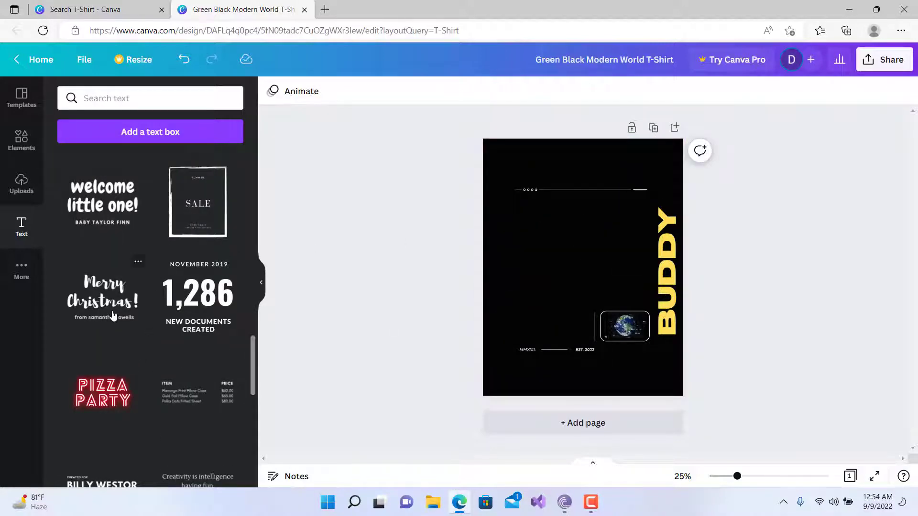
# Add the neon blue and purple "LEVEL UP" font combination to the page
pyautogui.scroll(-5, 113, 316)
pyautogui.scroll(3, 111, 314)
pyautogui.scroll(-6, 113, 314)
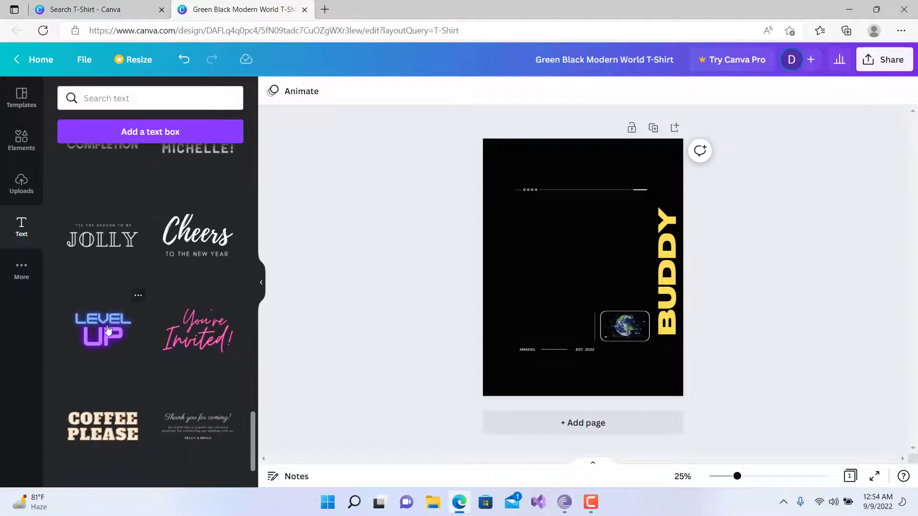
pyautogui.click(104, 331)
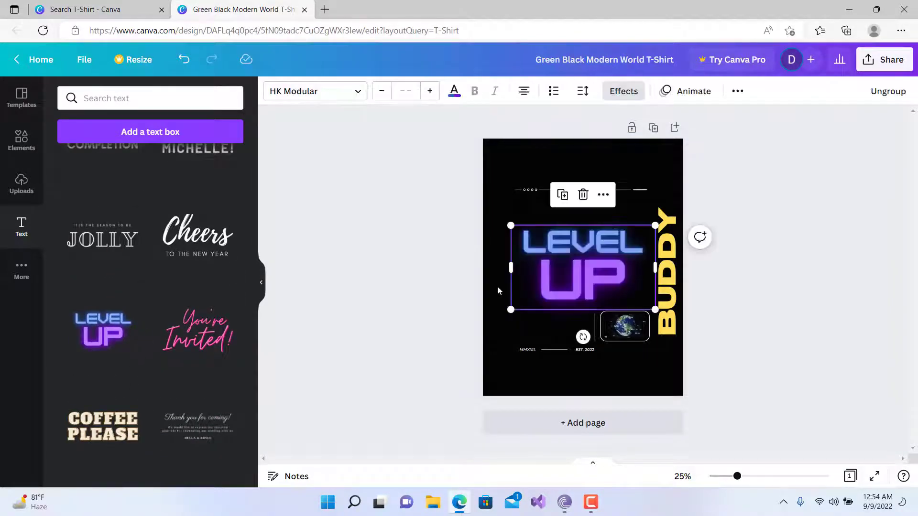
pyautogui.click(382, 308)
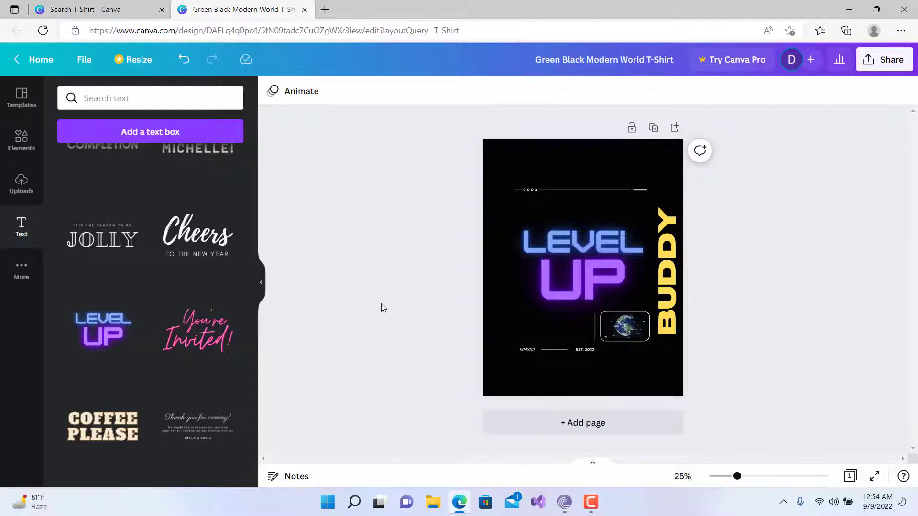
# Look over the media upload sources and the additional Canva content, including the available chart types
pyautogui.click(16, 191)
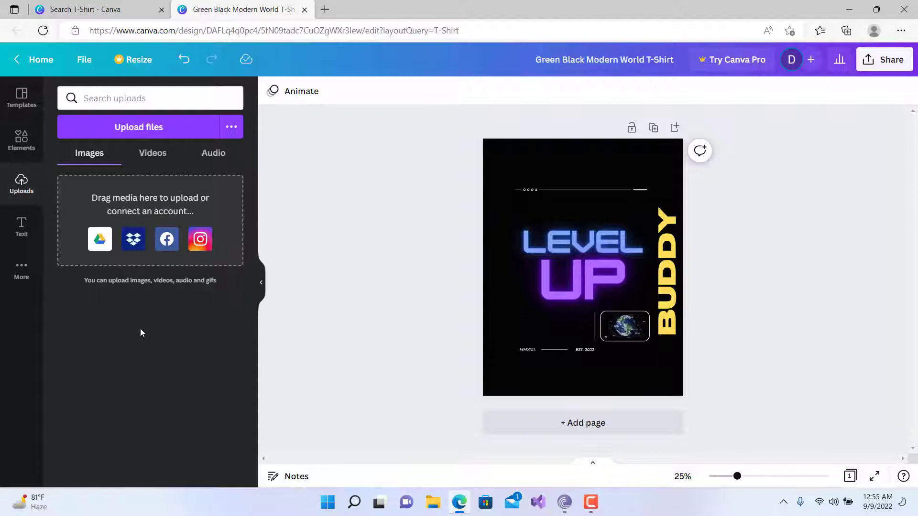
pyautogui.click(21, 272)
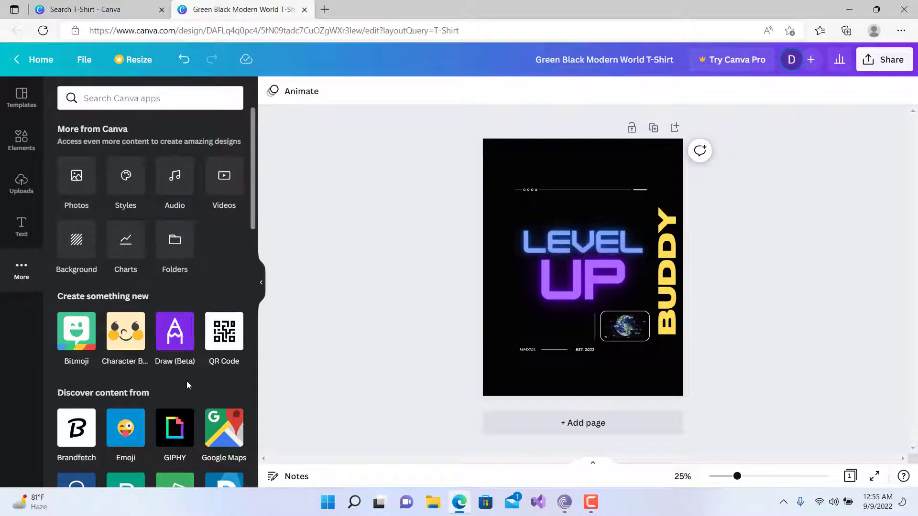
pyautogui.scroll(-1, 186, 380)
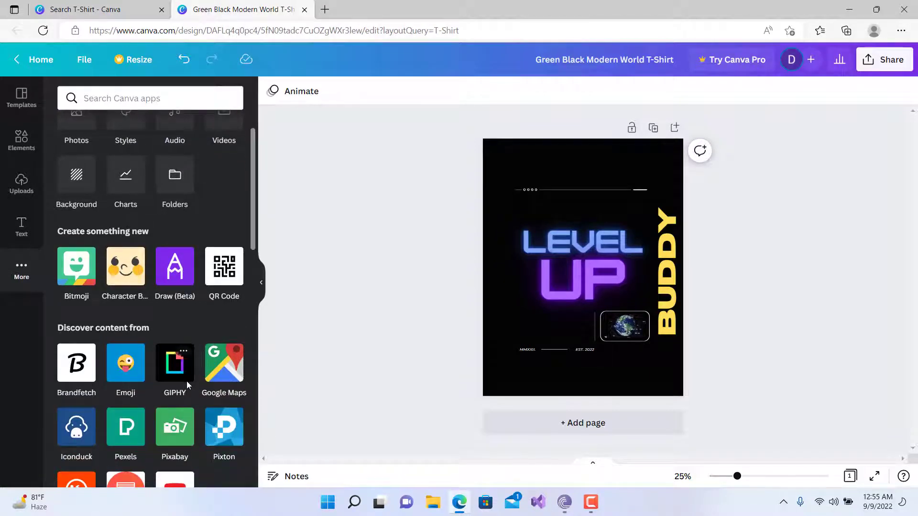
pyautogui.scroll(1, 187, 380)
pyautogui.click(122, 246)
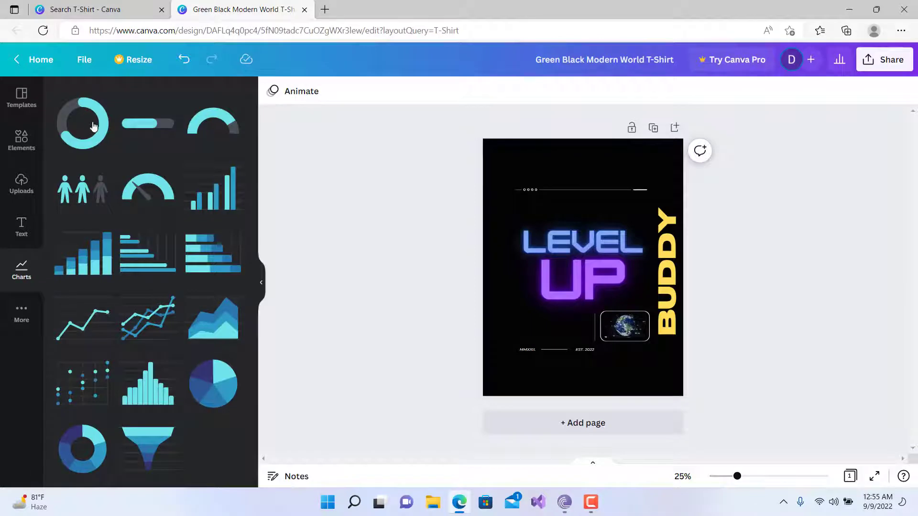
pyautogui.click(24, 325)
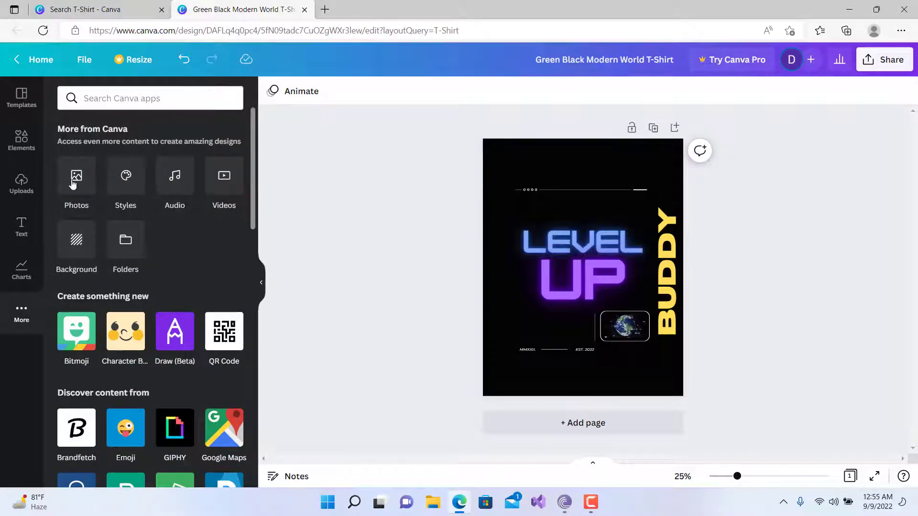
# Browse the available background images and the list of apps that can be connected
pyautogui.scroll(-1, 178, 270)
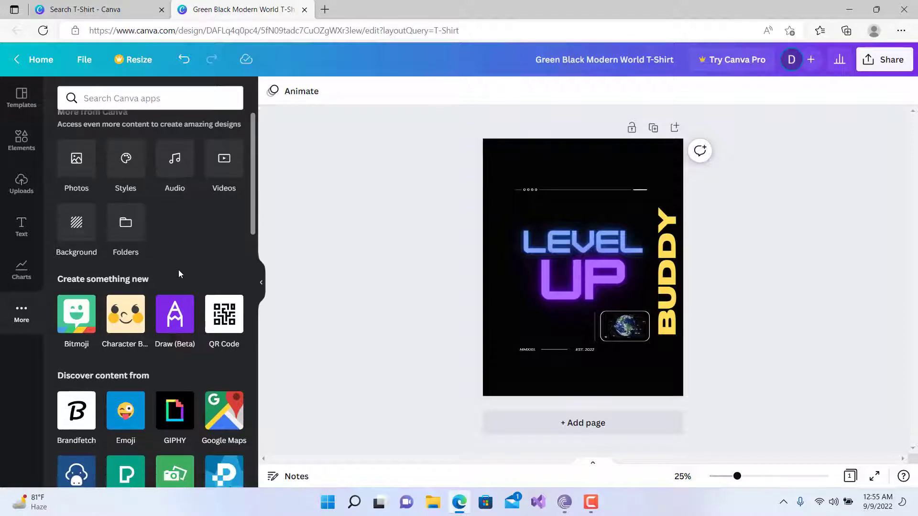
pyautogui.click(80, 228)
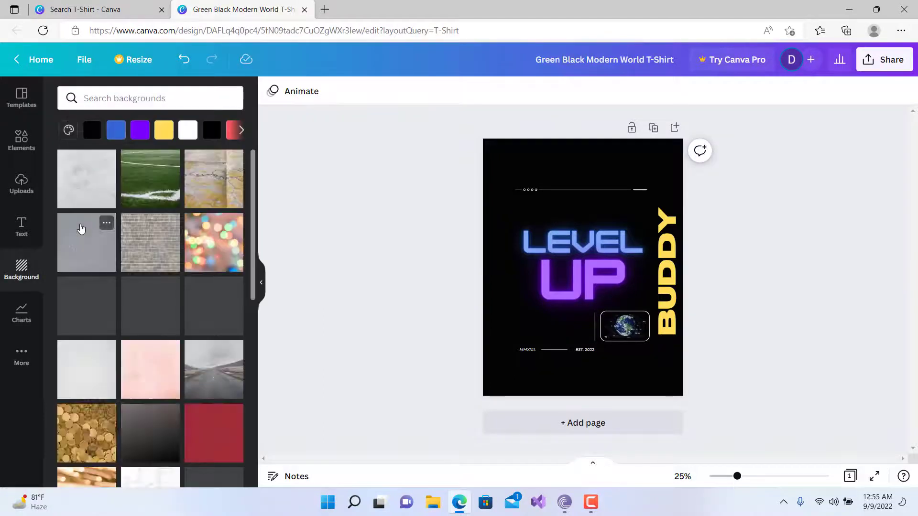
pyautogui.scroll(-3, 160, 335)
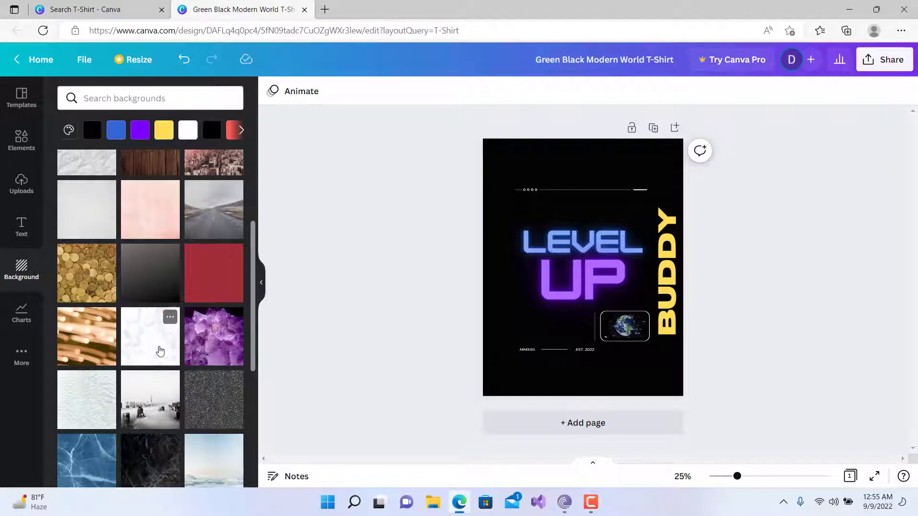
pyautogui.scroll(-2, 161, 352)
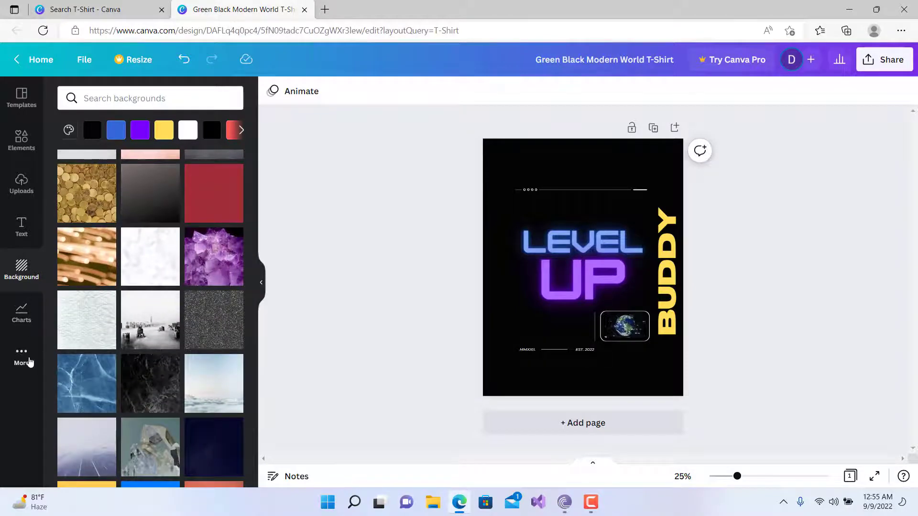
pyautogui.click(30, 362)
pyautogui.scroll(-10, 190, 372)
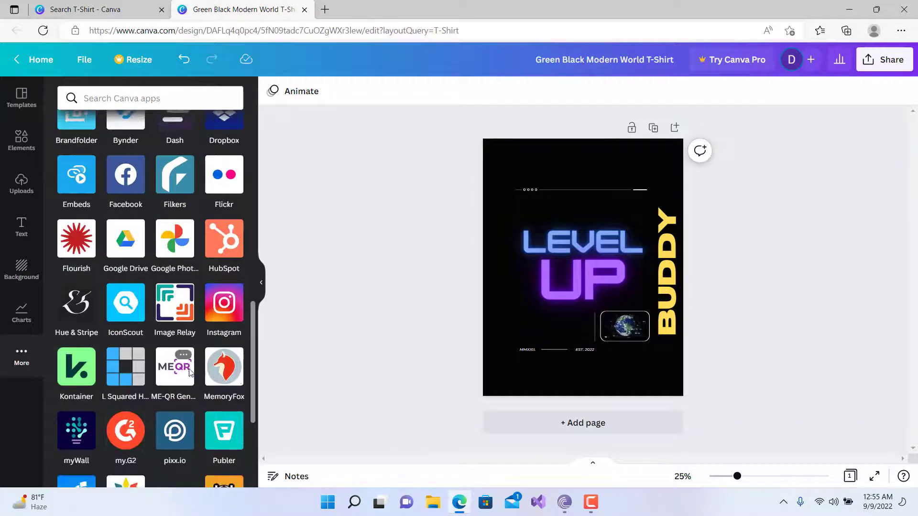
pyautogui.scroll(10, 190, 372)
# Browse the T-shirt templates and view the page variants of the Colorful Modern Gym Sports T-shirt
pyautogui.click(24, 103)
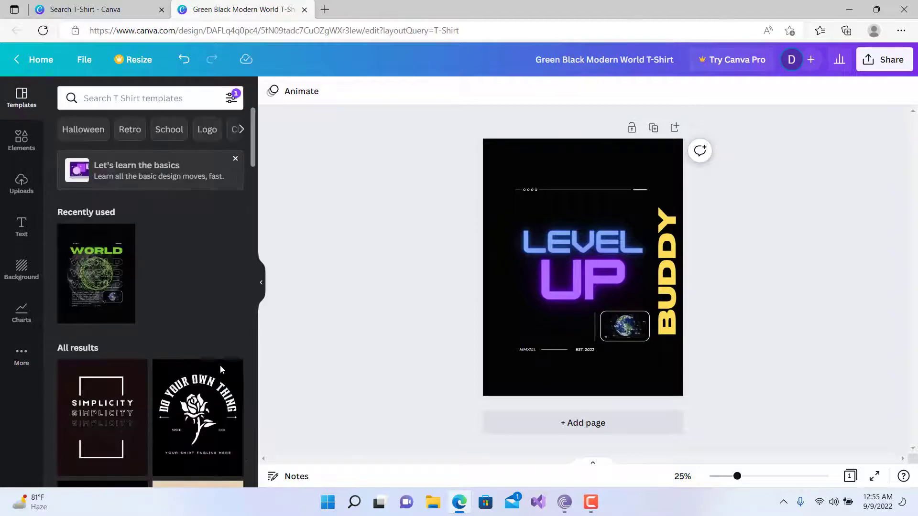
pyautogui.scroll(-8, 219, 365)
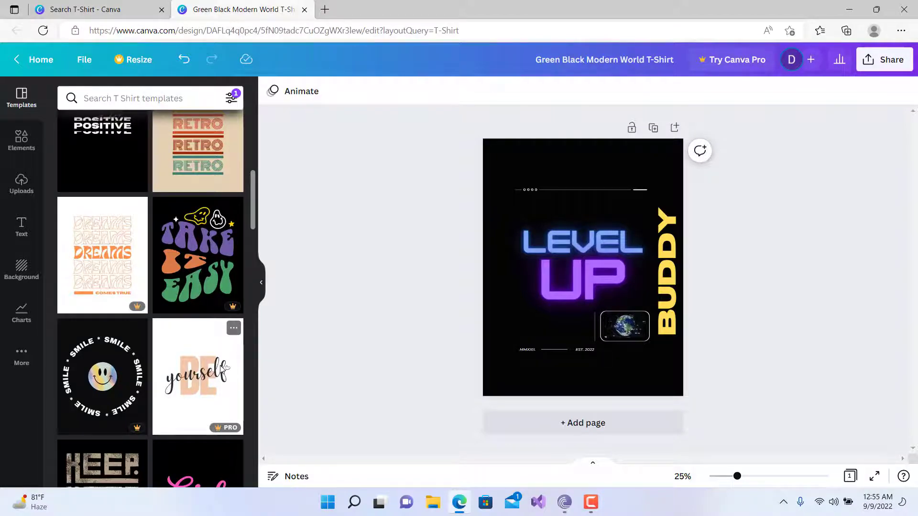
pyautogui.scroll(-3, 220, 367)
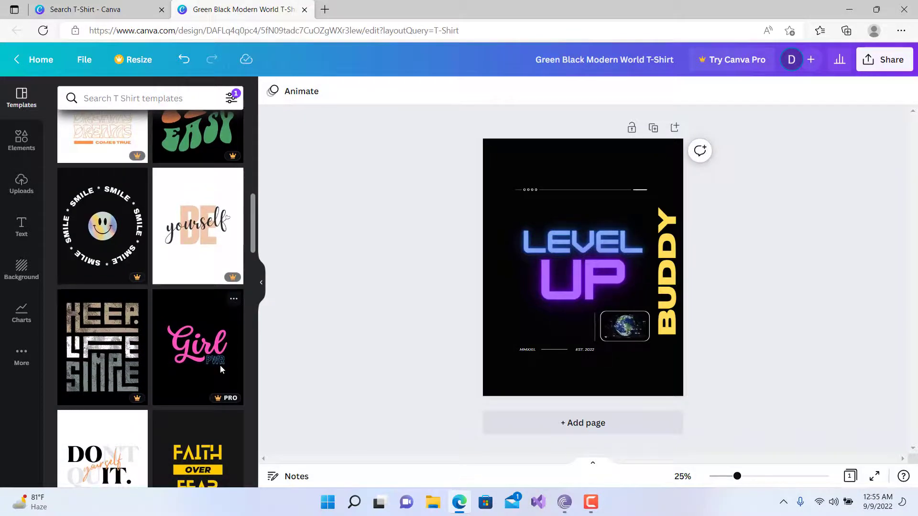
pyautogui.scroll(-3, 220, 365)
pyautogui.scroll(-7, 220, 366)
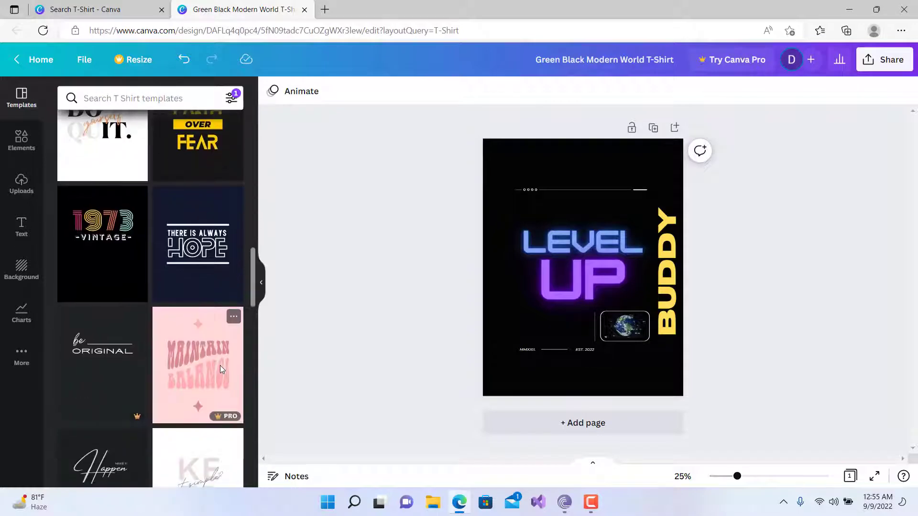
pyautogui.scroll(-3, 220, 369)
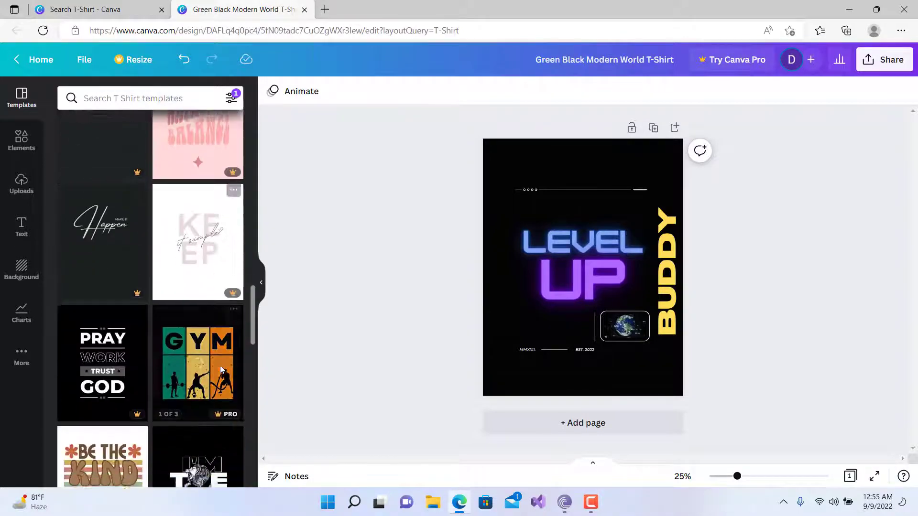
pyautogui.scroll(-1, 203, 367)
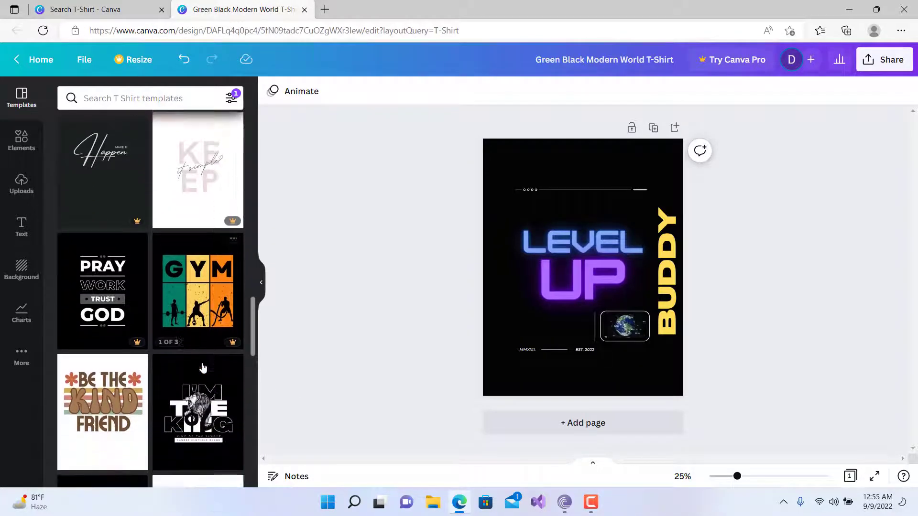
pyautogui.click(219, 320)
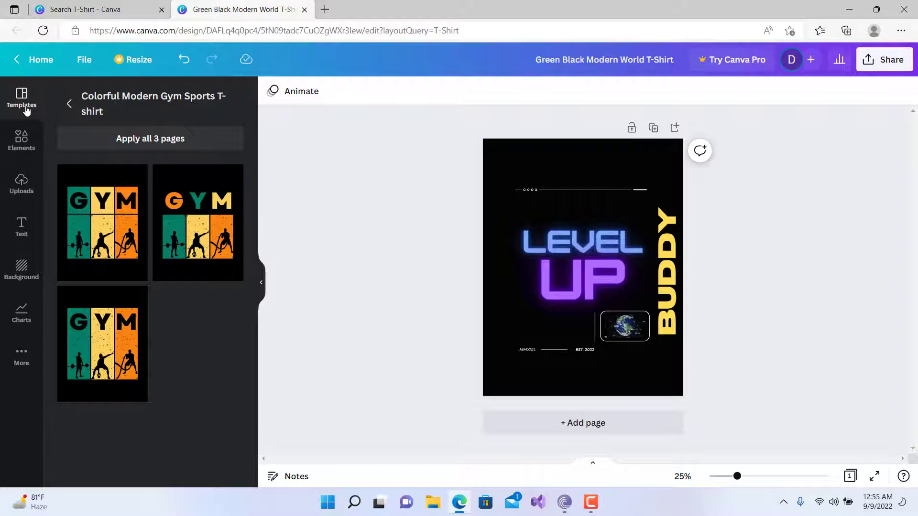
# Return to the full list of T-shirt templates and look through more designs
pyautogui.click(69, 104)
pyautogui.scroll(-10, 116, 288)
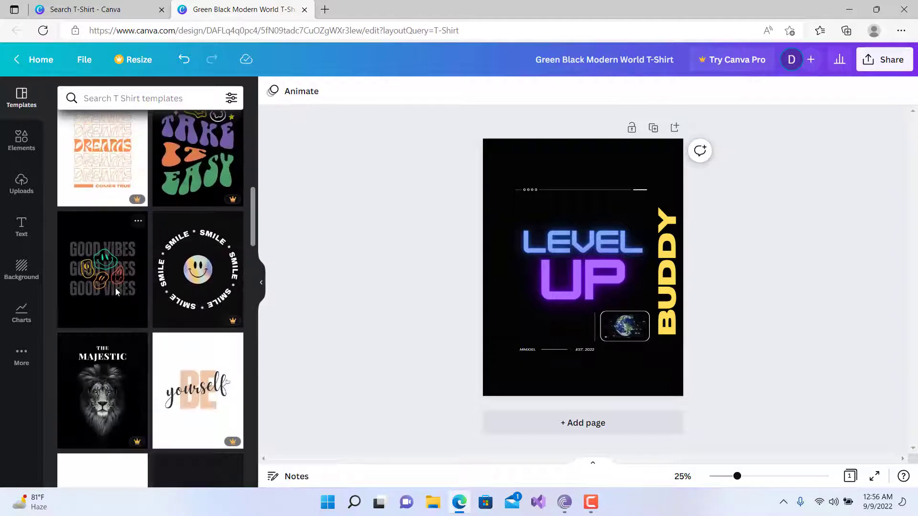
pyautogui.scroll(-2, 116, 288)
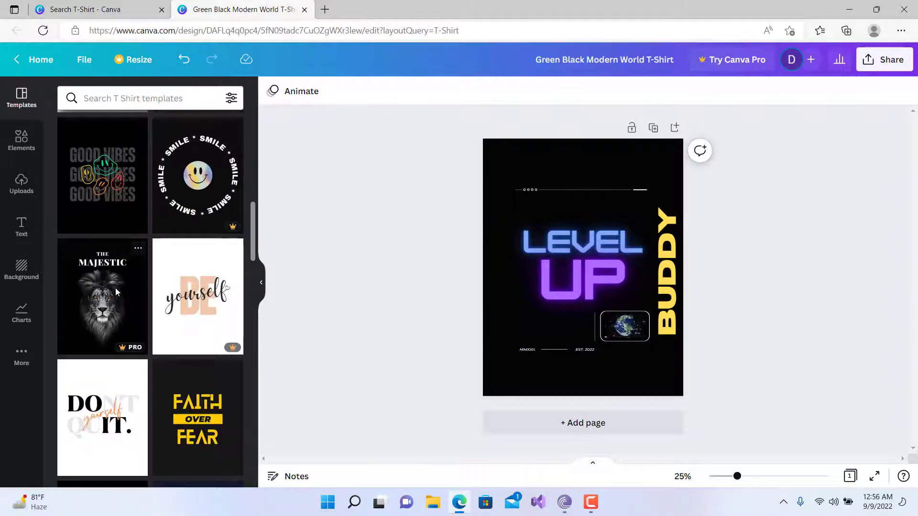
pyautogui.scroll(-2, 115, 288)
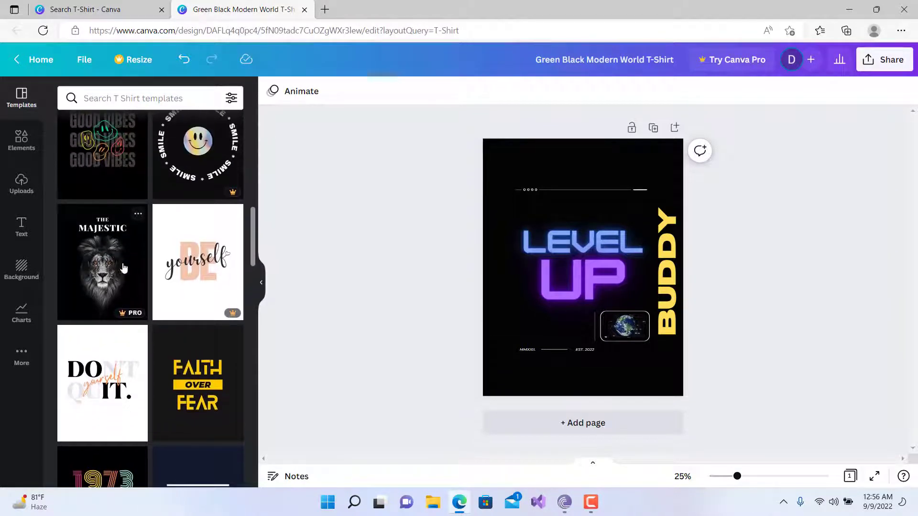
pyautogui.scroll(-2, 184, 364)
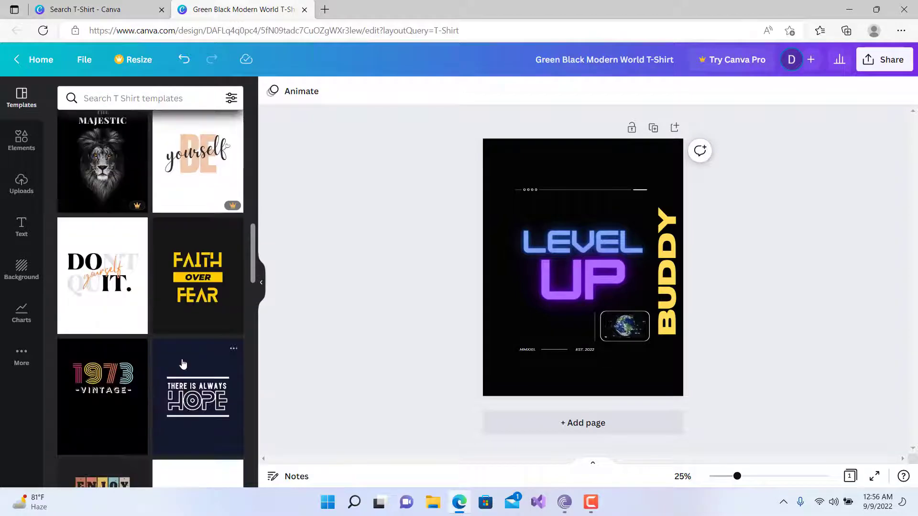
# Add the black and yellow Faith Over Fear T-shirt template as a new page and view both pages of the design
pyautogui.click(204, 285)
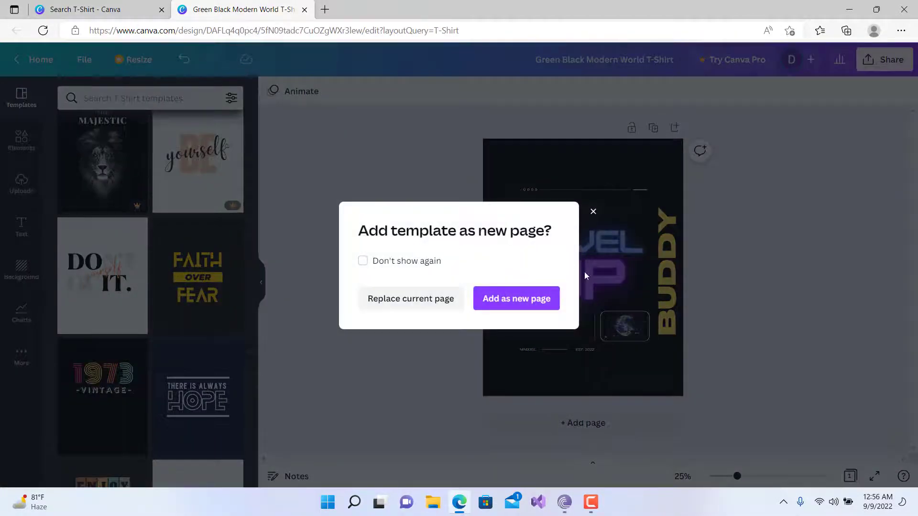
pyautogui.click(489, 300)
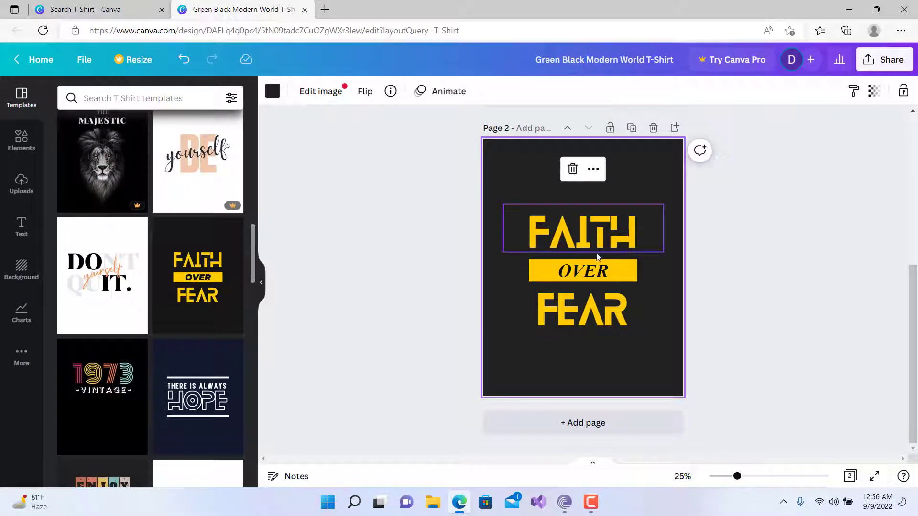
pyautogui.scroll(2, 483, 301)
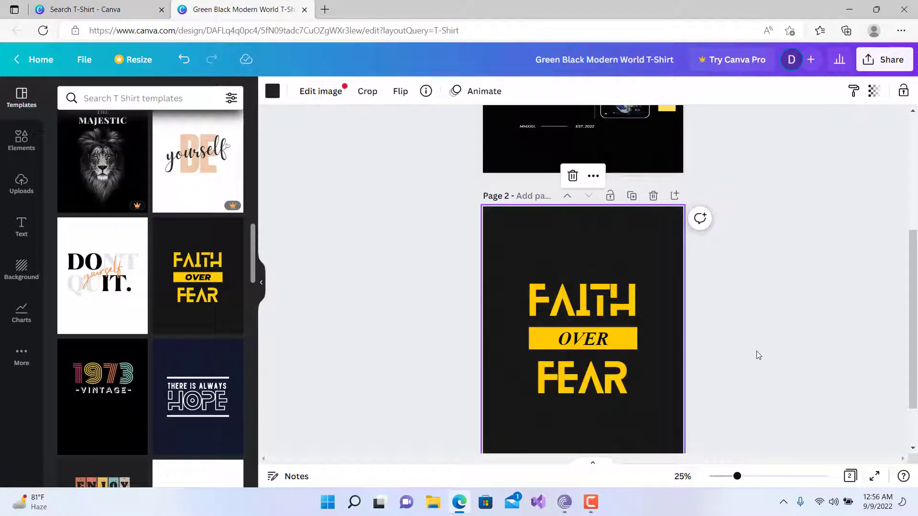
pyautogui.scroll(-2, 756, 354)
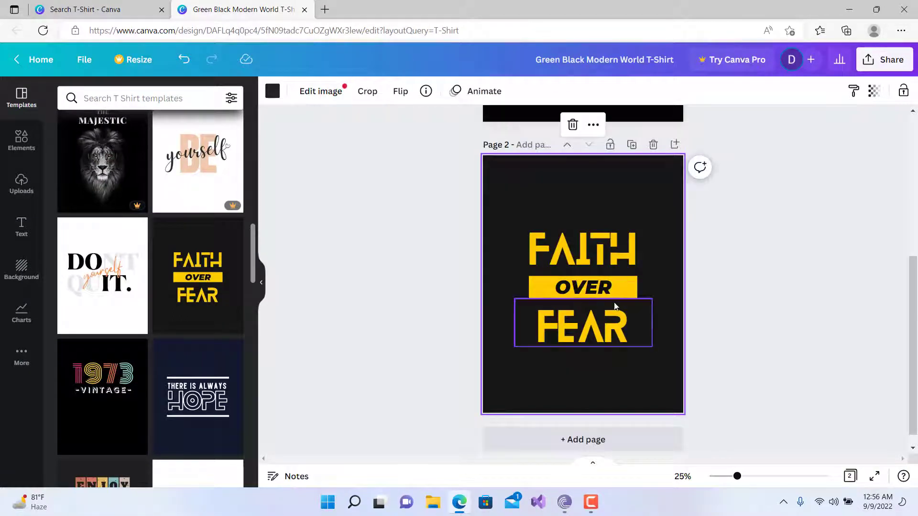
pyautogui.click(470, 321)
pyautogui.scroll(5, 469, 320)
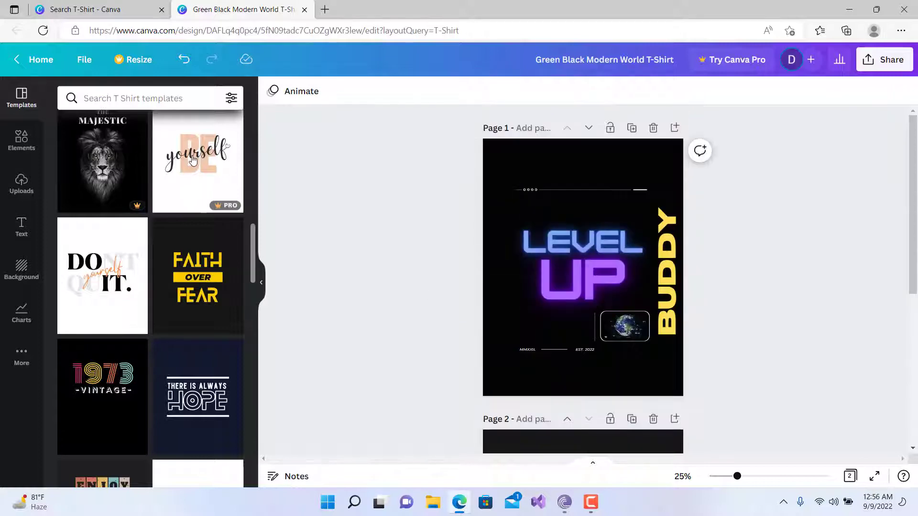
# Return to the Canva home page, dismissing the Canva for Teams offer, and open the Canva Pro plan page
pyautogui.click(40, 59)
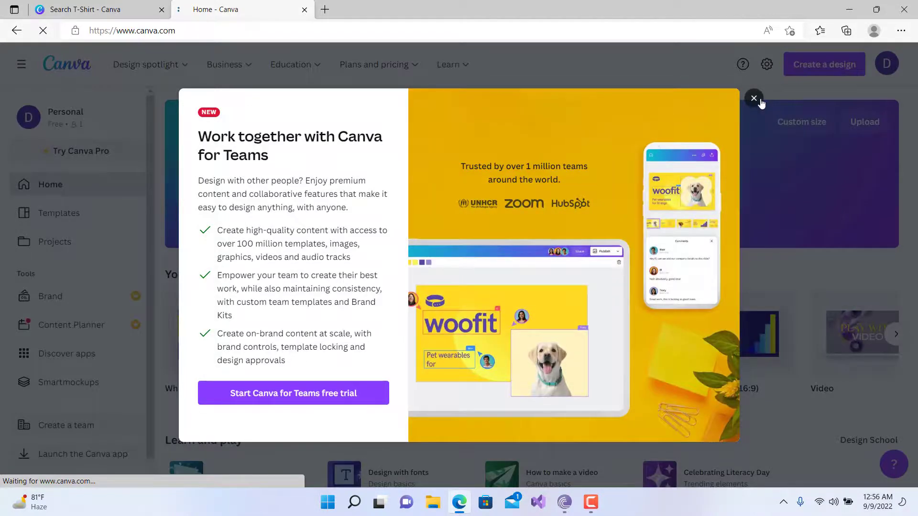
pyautogui.click(754, 99)
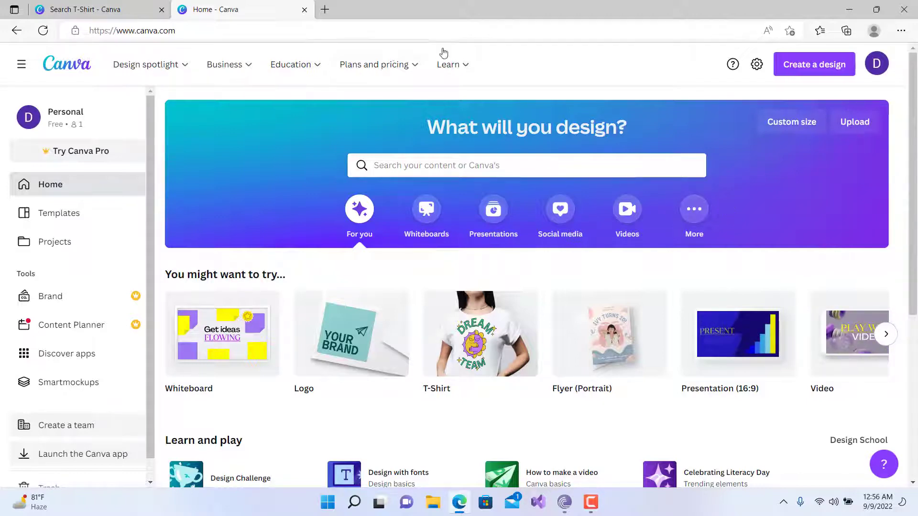
pyautogui.moveTo(383, 66)
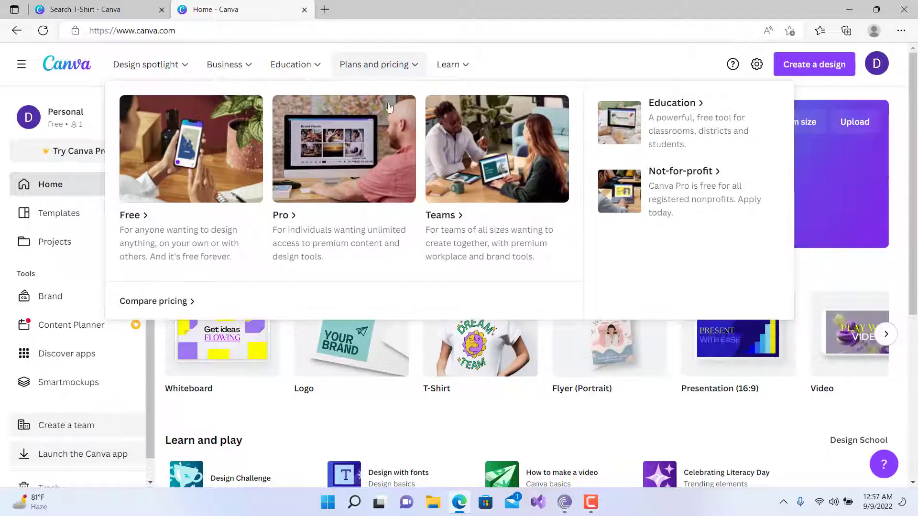
pyautogui.click(289, 218)
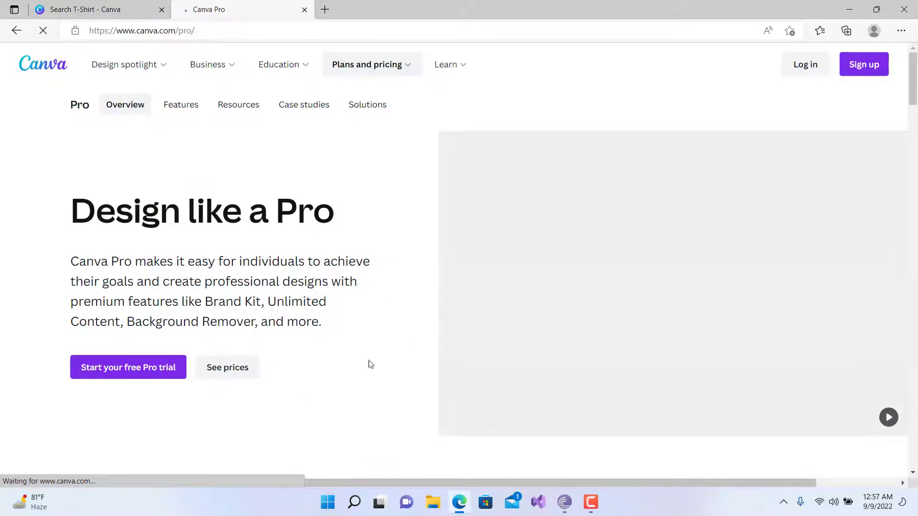
# Review the Canva Pro features and compare the yearly prices of the Free and Pro plans
pyautogui.click(237, 372)
pyautogui.scroll(-15, 487, 383)
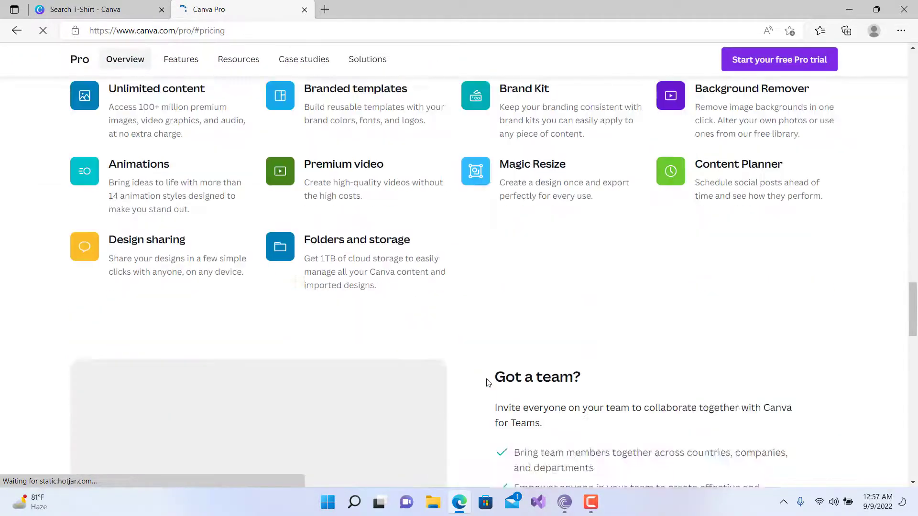
pyautogui.scroll(-5, 488, 382)
pyautogui.scroll(10, 487, 383)
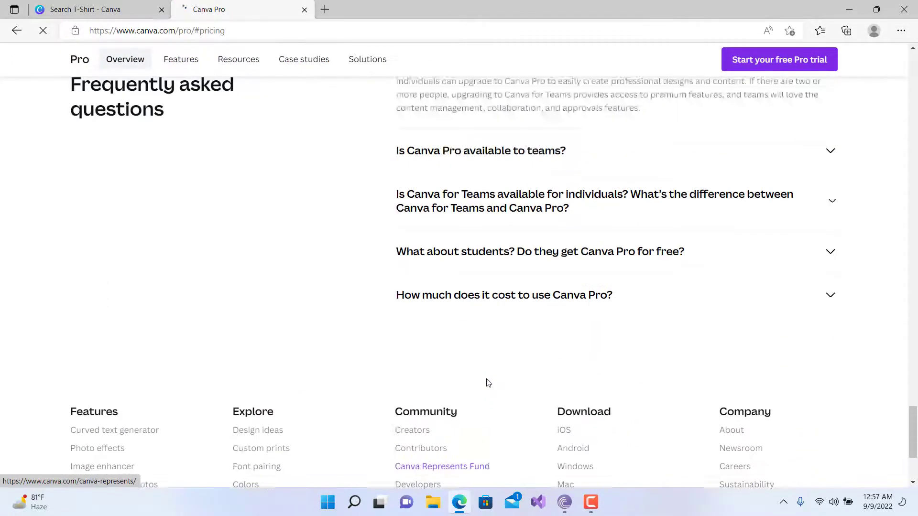
pyautogui.scroll(10, 487, 383)
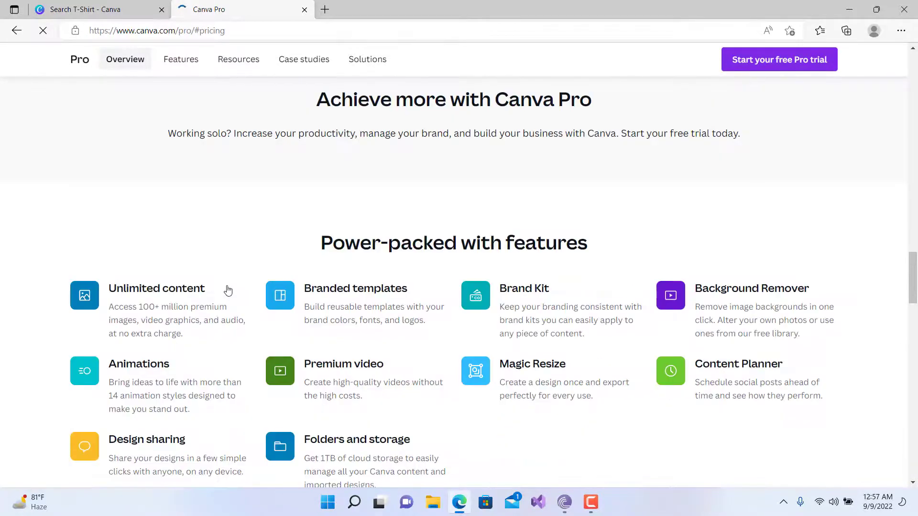
pyautogui.scroll(-2, 536, 323)
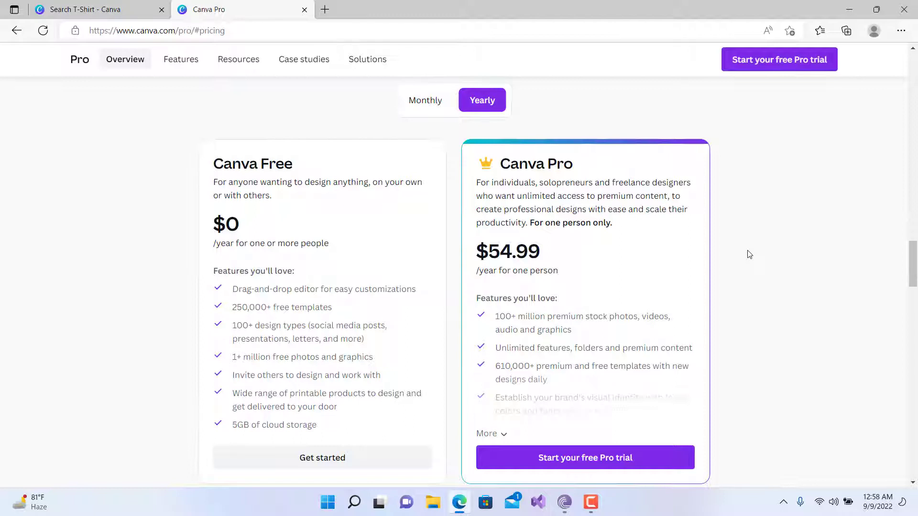
# Replace the Canva Pro page with a new browser tab and search Google for "bingo tingo"
pyautogui.click(325, 11)
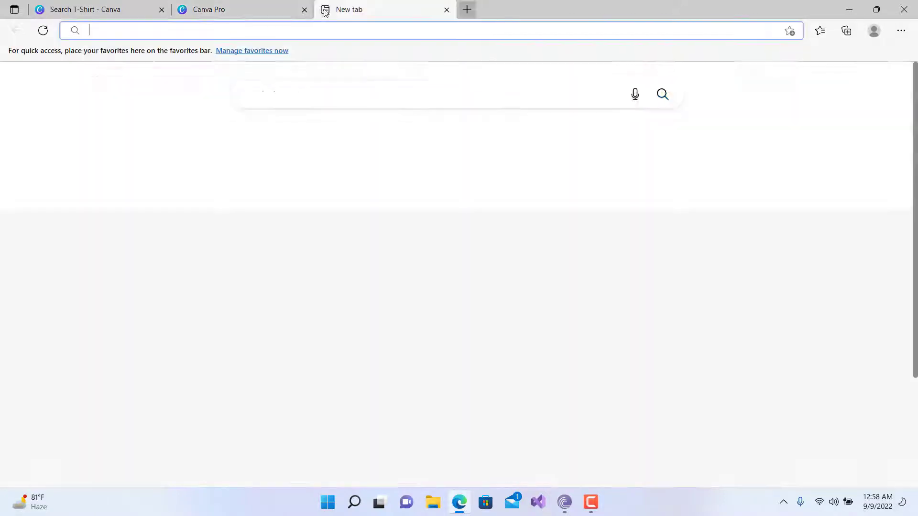
pyautogui.click(304, 10)
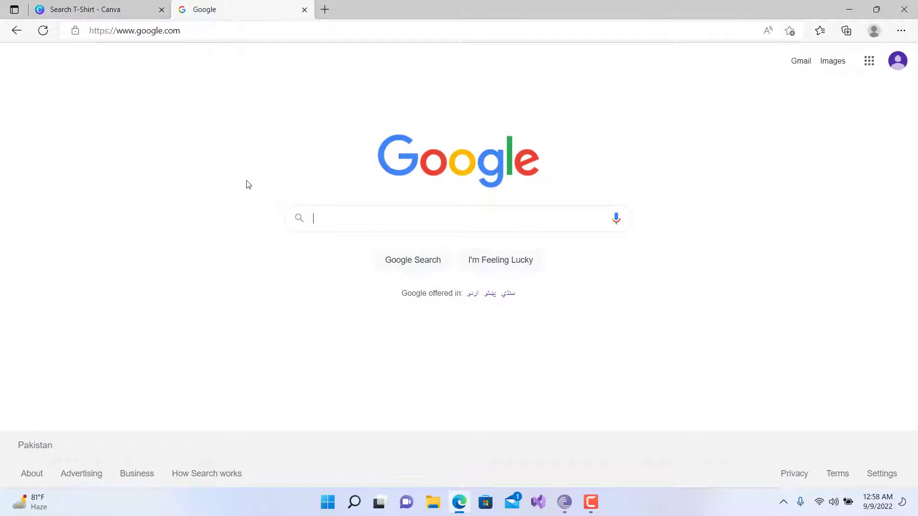
pyautogui.write('bingo ')
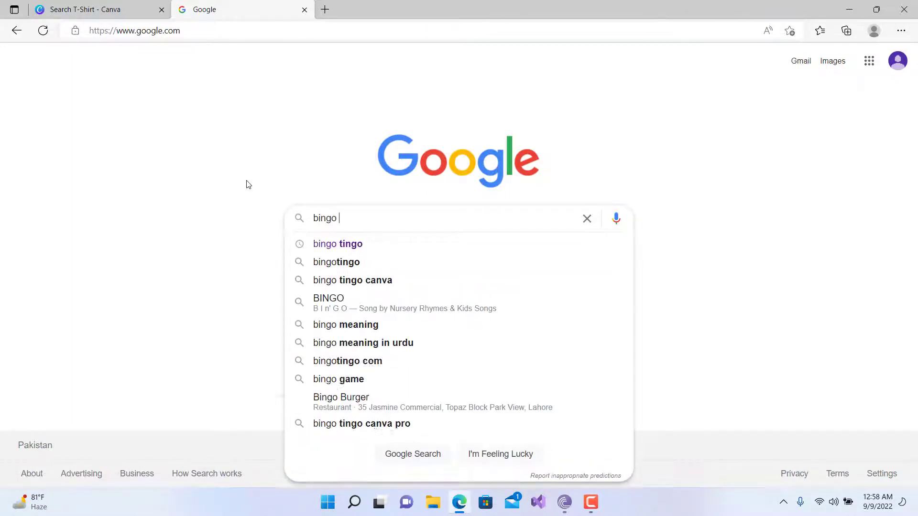
pyautogui.write('tingo')
pyautogui.press('Return')
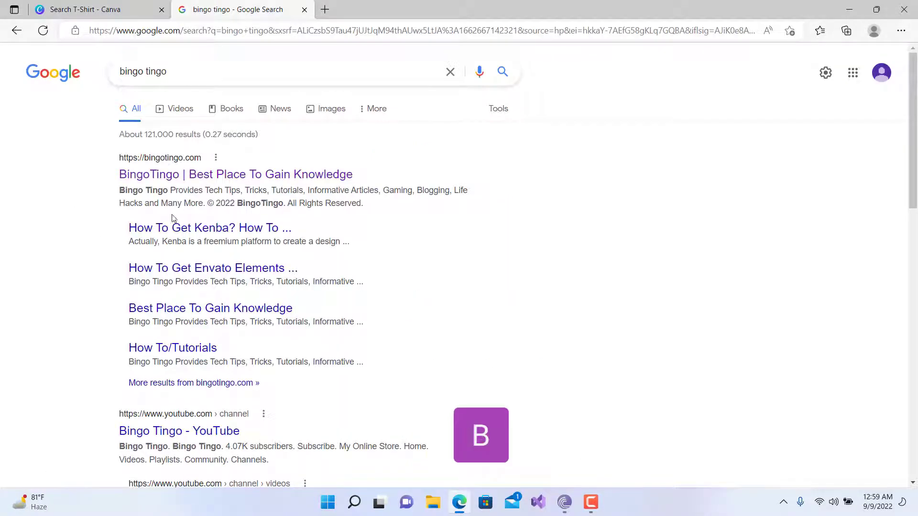
# Open the BingoTingo article "How To Get Kenba? How To Use Kenba Free Guide" and follow its free guide download link
pyautogui.click(237, 232)
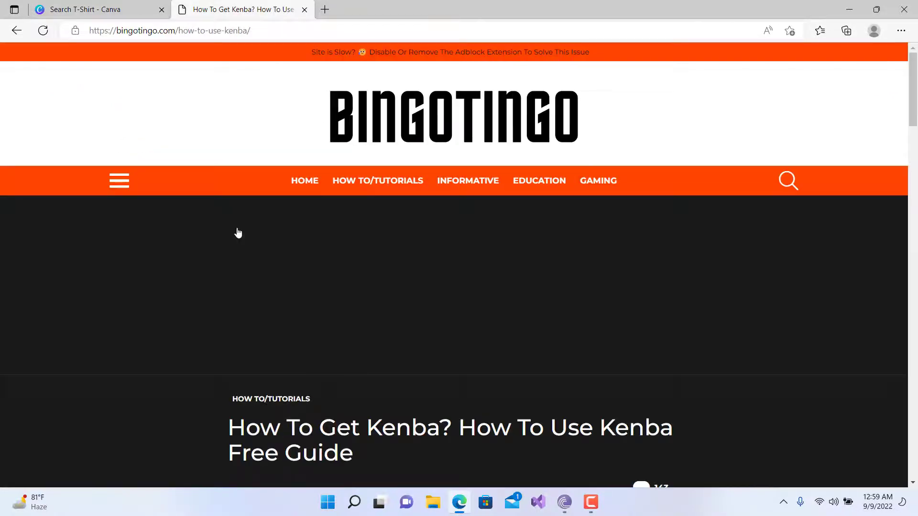
pyautogui.scroll(-2, 339, 308)
pyautogui.scroll(-20, 340, 305)
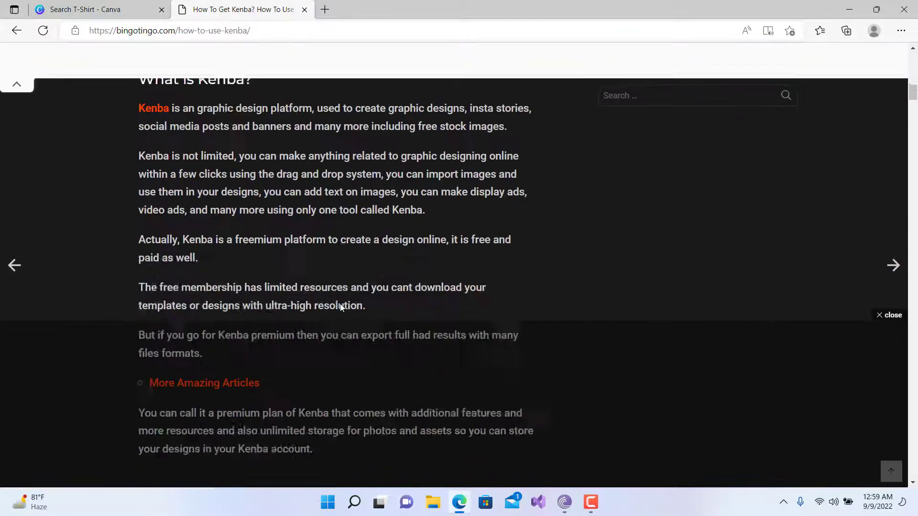
pyautogui.scroll(10, 340, 307)
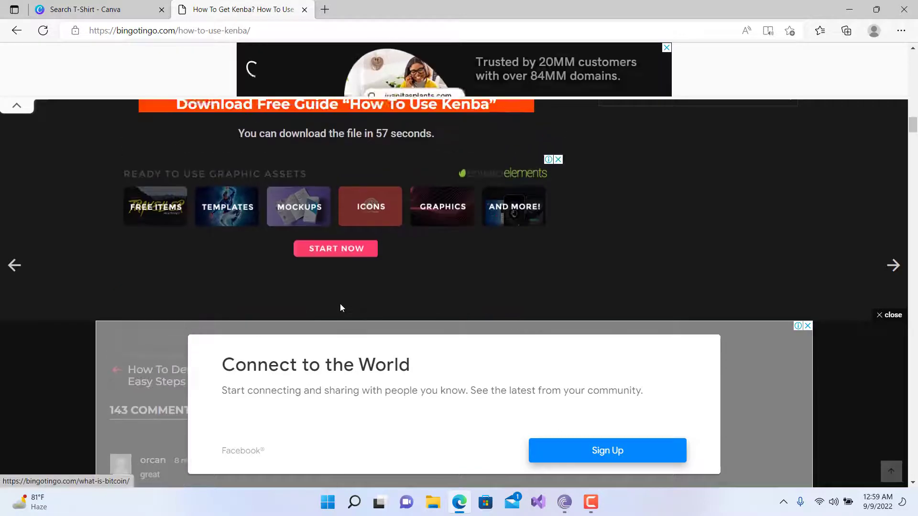
pyautogui.scroll(-1, 340, 307)
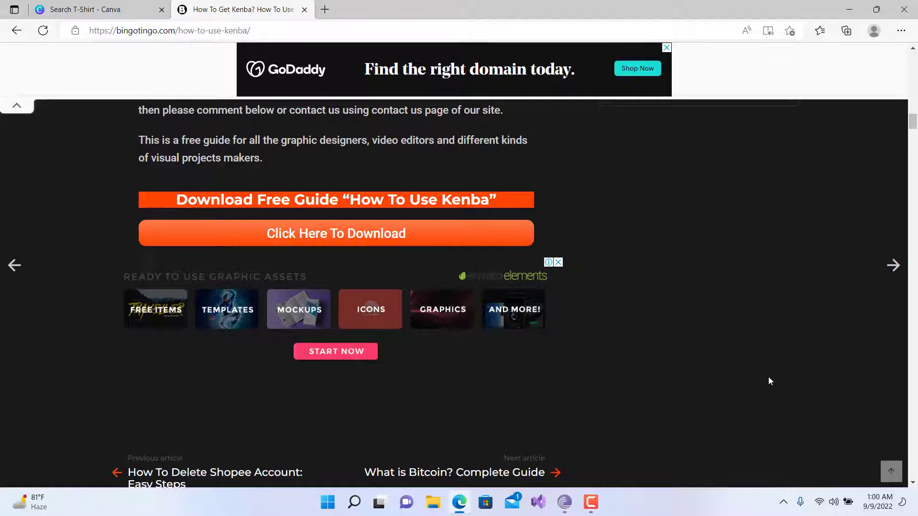
pyautogui.click(341, 234)
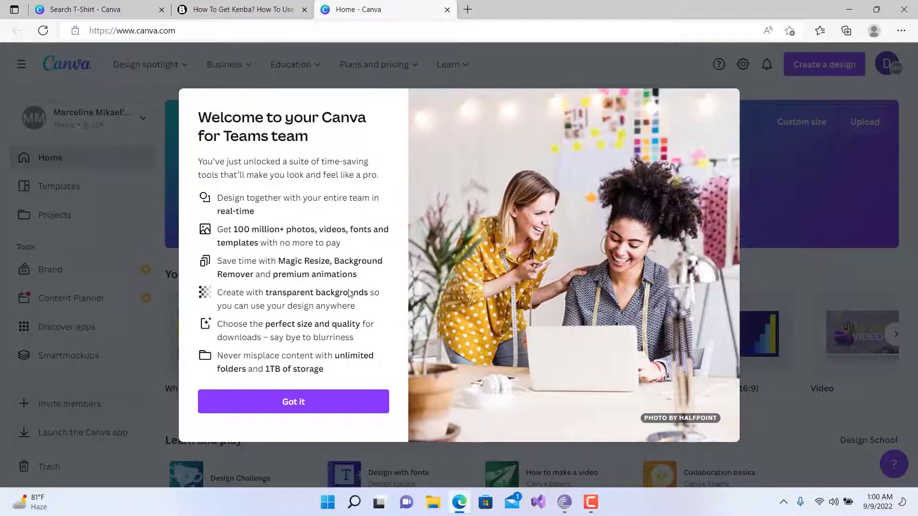
# Dismiss the Canva for Teams welcome message and check which teams the account can switch between
pyautogui.click(288, 402)
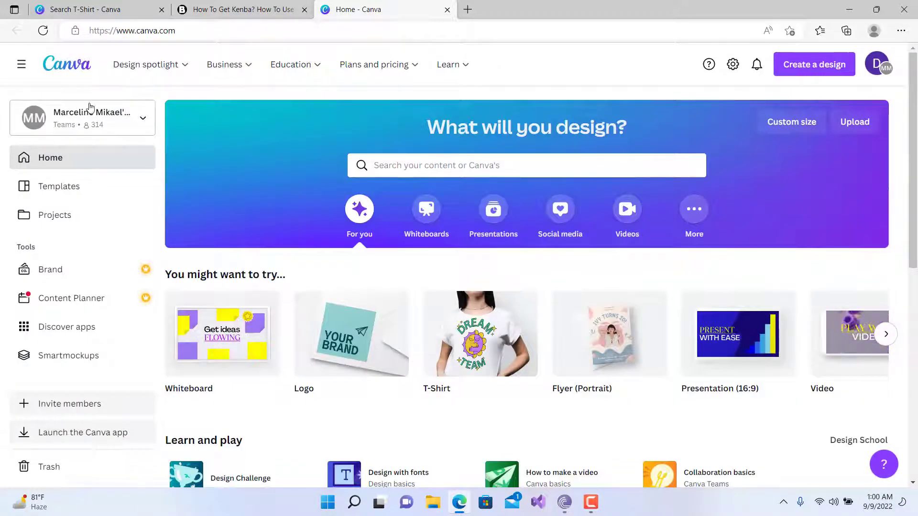
pyautogui.click(143, 119)
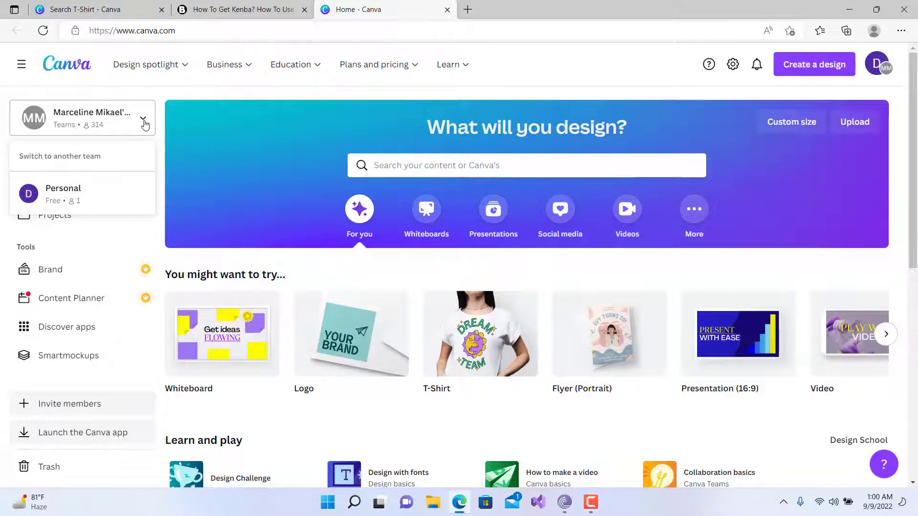
pyautogui.click(144, 122)
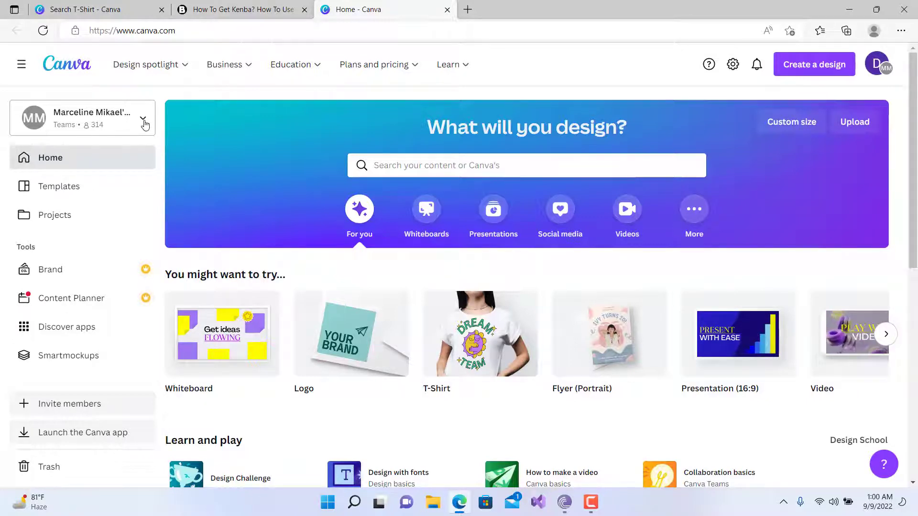
# Search the Canva templates for "t shirts" and choose the T-Shirt suggestion to list its templates
pyautogui.click(455, 161)
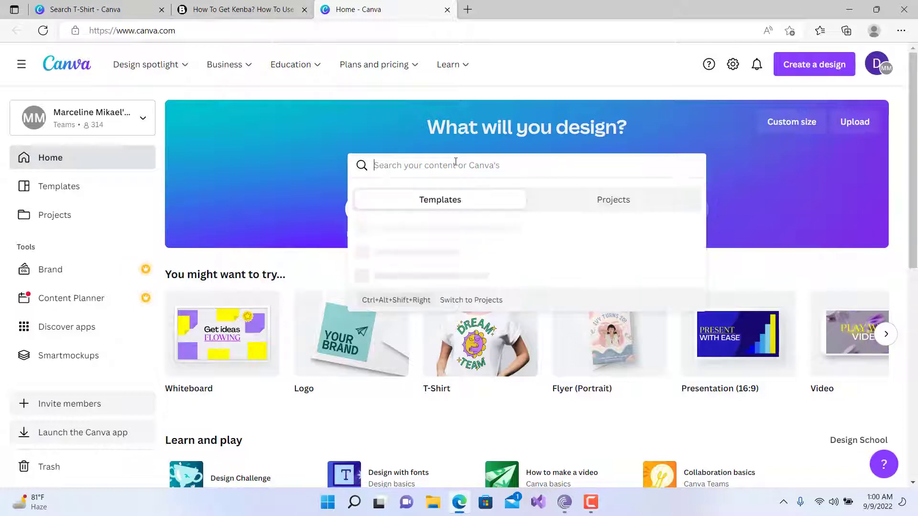
pyautogui.write('t s')
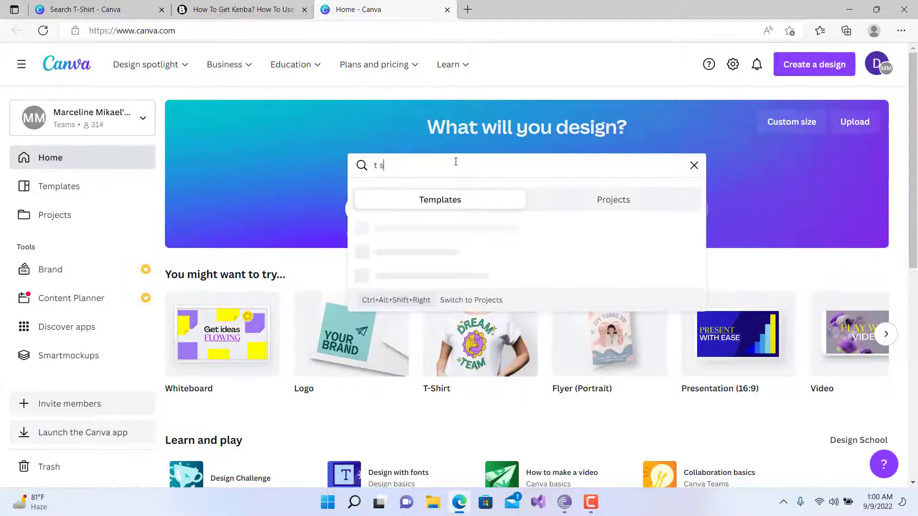
pyautogui.write('hirts')
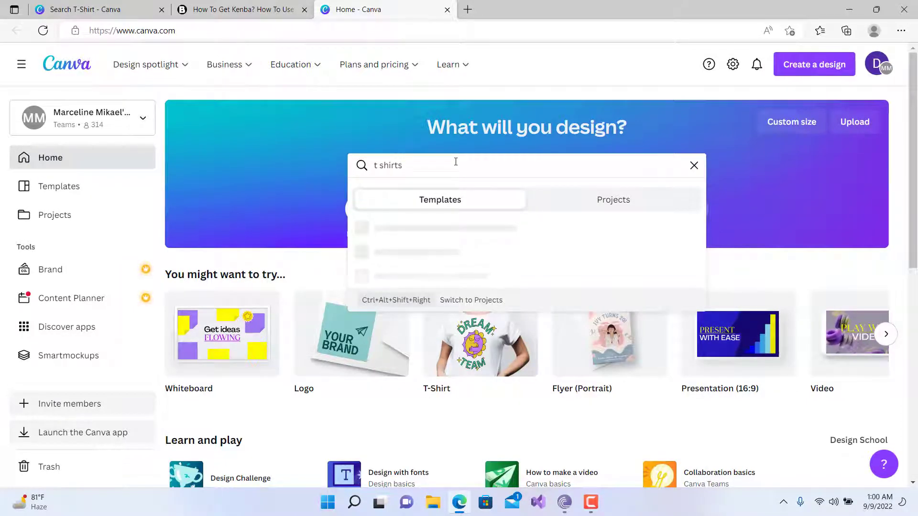
pyautogui.press('Down')
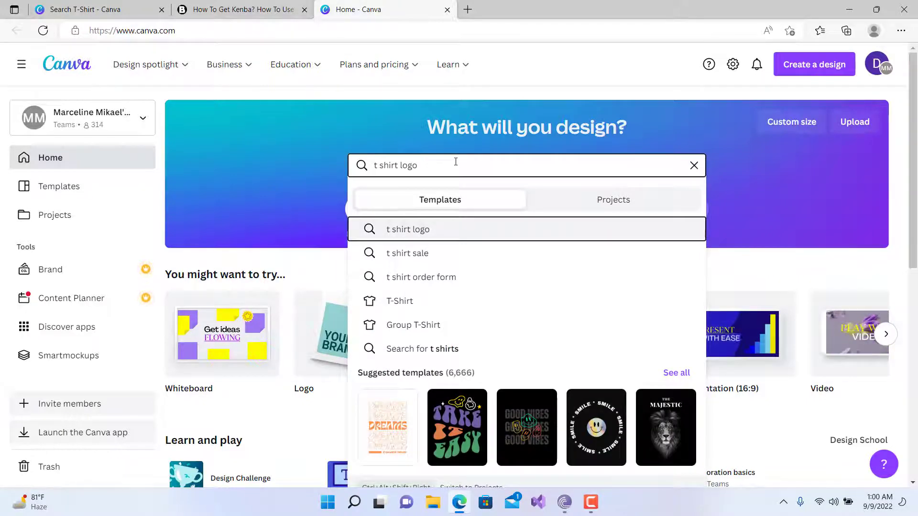
pyautogui.press('Down')
pyautogui.press('Down')
pyautogui.press('Down')
pyautogui.press('Return')
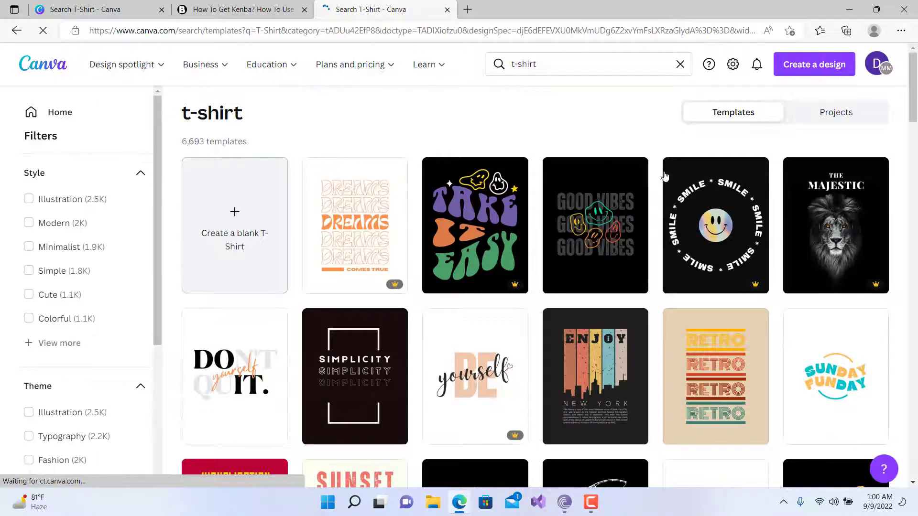
# Open the Majestic Lion Head T Shirt template in the editor and dismiss the design sharing options
pyautogui.click(860, 255)
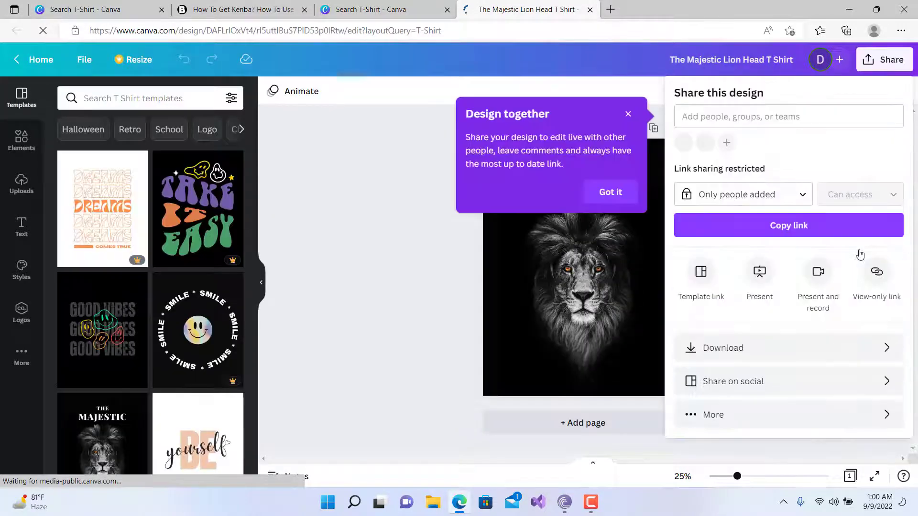
pyautogui.click(380, 246)
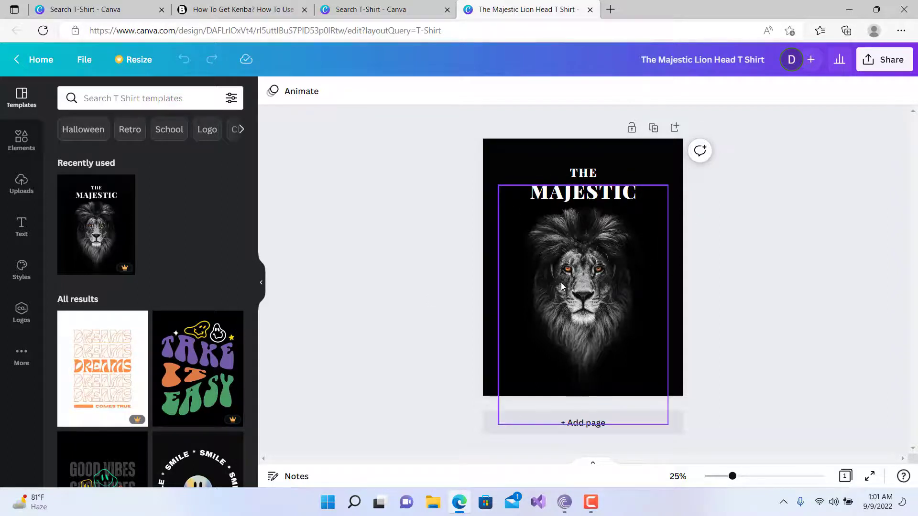
# Replace the lion design with the black SMILE template with a circular smiley face, and minimize the browser
pyautogui.scroll(-3, 143, 274)
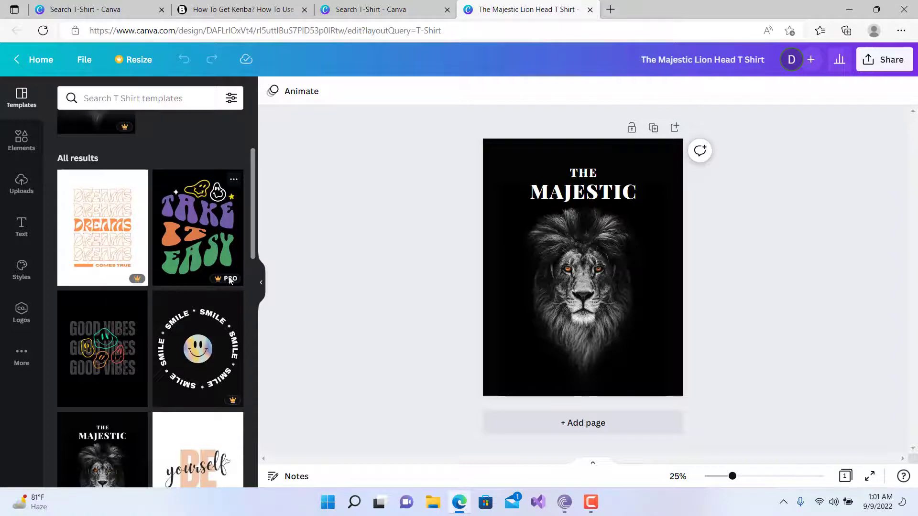
pyautogui.scroll(-2, 230, 281)
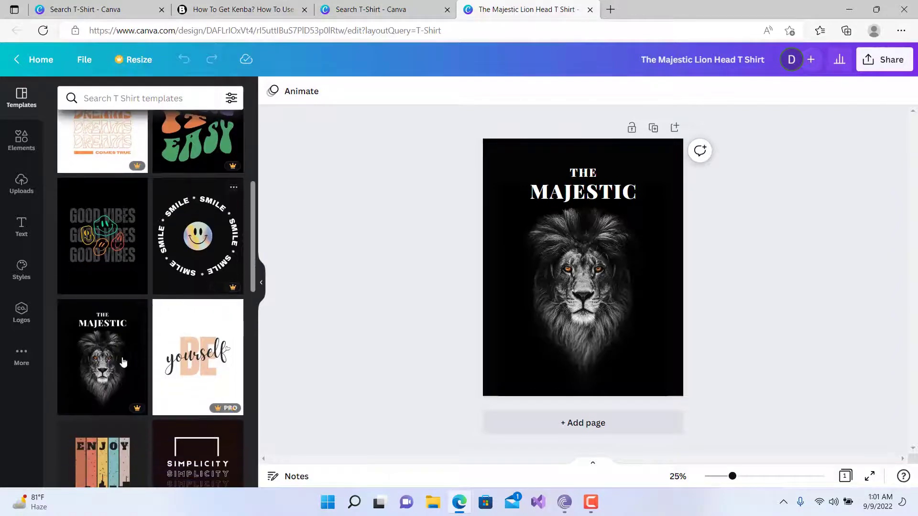
pyautogui.click(216, 250)
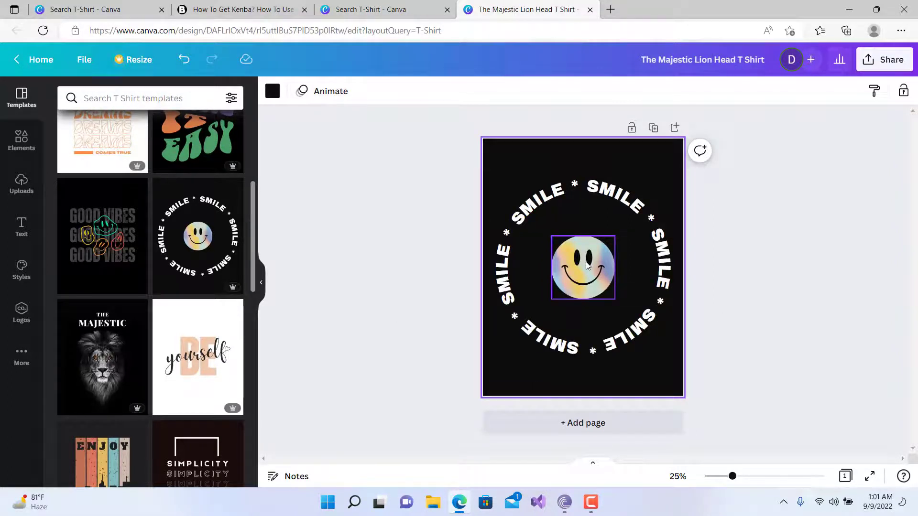
pyautogui.click(846, 9)
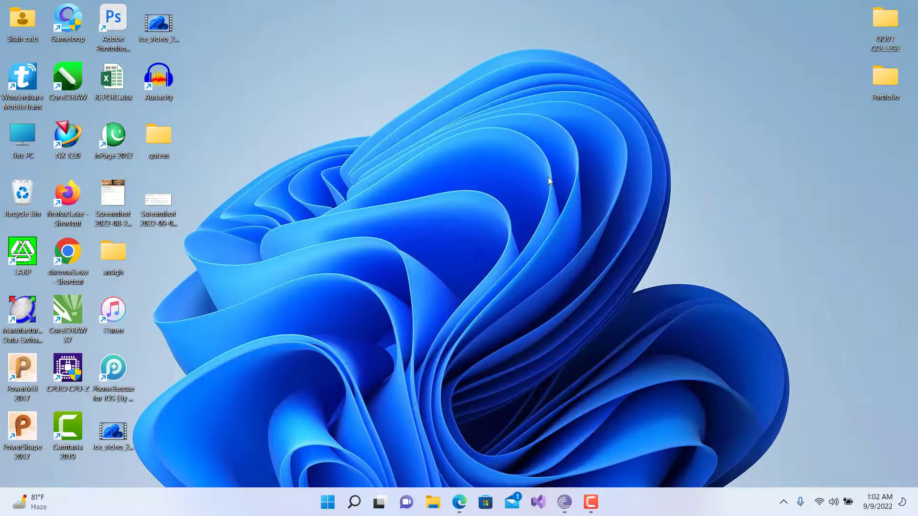